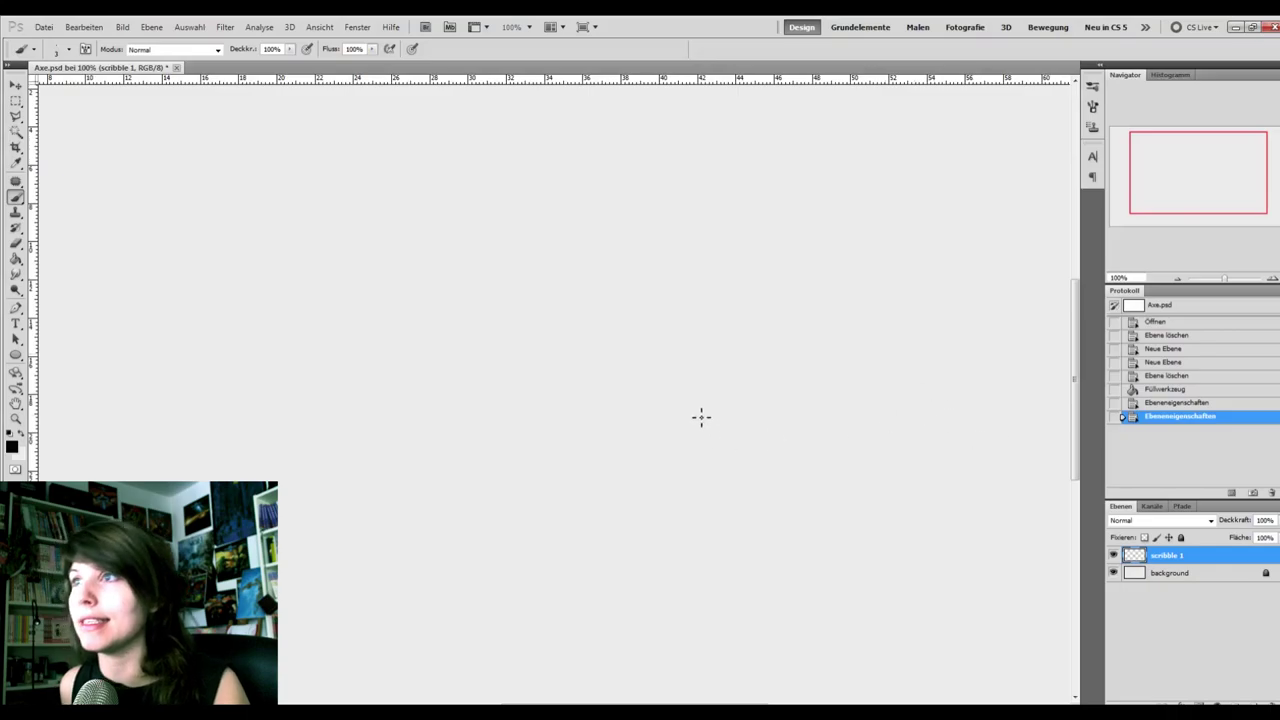
Sketch the character's round head, curved body line and rough hips with thin brush strokes on the scribble 1 layer.
left_click_drag(680, 381, 748, 508)
left_click_drag(667, 412, 684, 460)
mouse_move(668, 436)
left_mouse_down()
mouse_move(667, 395)
mouse_move(700, 362)
left_mouse_up()
left_click_drag(664, 392, 716, 352)
left_click_drag(682, 372, 736, 348)
mouse_move(672, 382)
left_mouse_down()
mouse_move(724, 358)
mouse_move(688, 462)
left_mouse_up()
left_click_drag(668, 440, 762, 518)
left_click_drag(646, 357, 688, 366)
left_click_drag(643, 352, 690, 365)
left_click_drag(650, 360, 712, 354)
left_click_drag(722, 263, 728, 347)
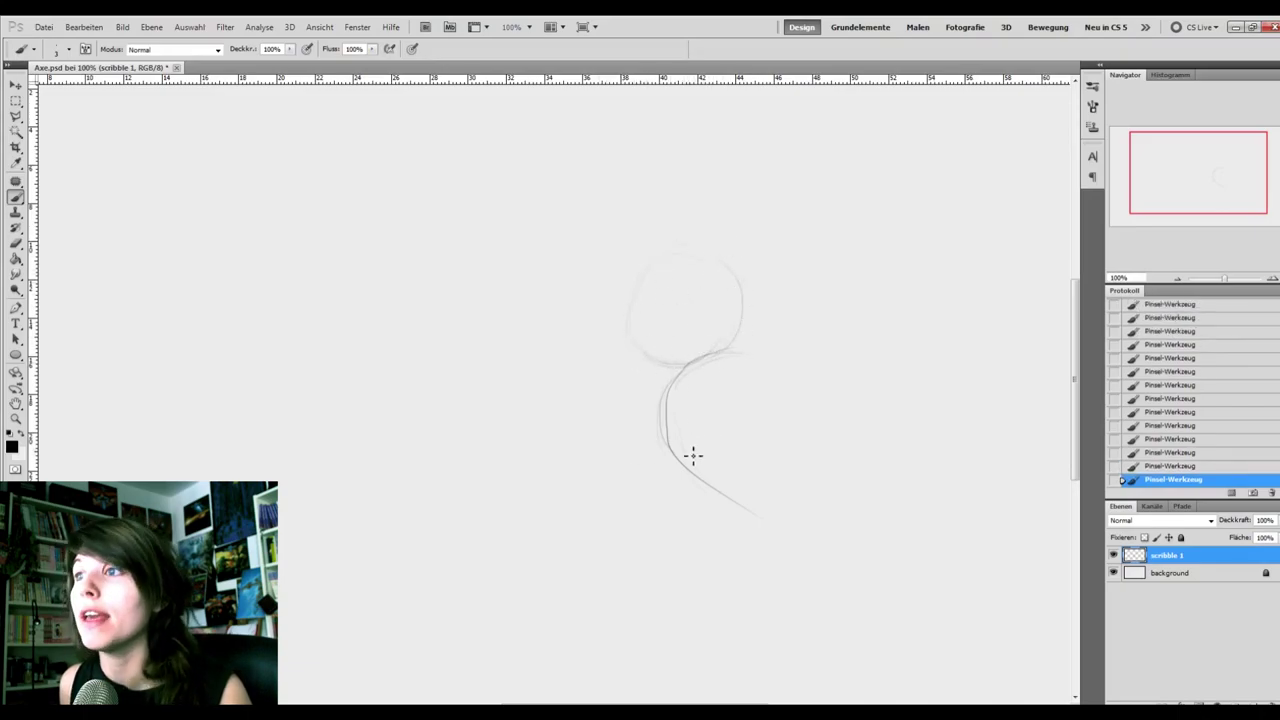
left_click_drag(671, 456, 664, 489)
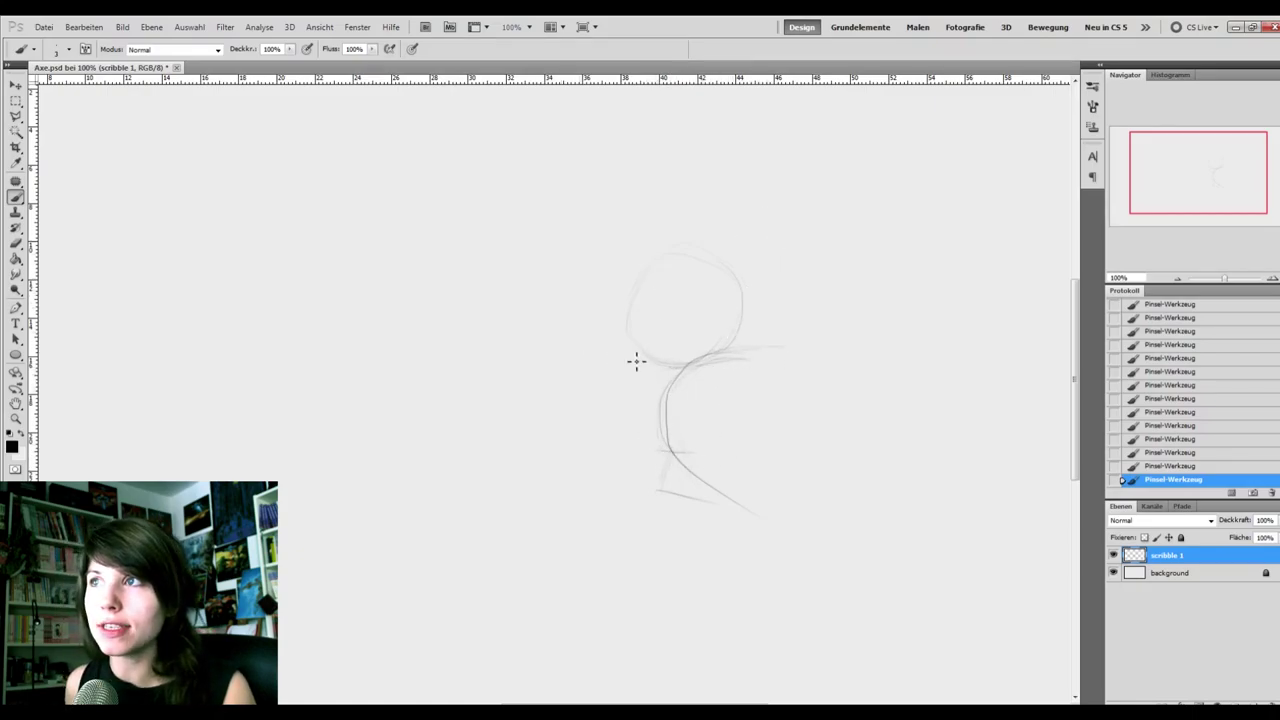
Undo the wide arc strokes drawn across the lower part of the figure.
key("ctrl+alt+z")
key("ctrl+alt+z")
key("ctrl+alt+z")
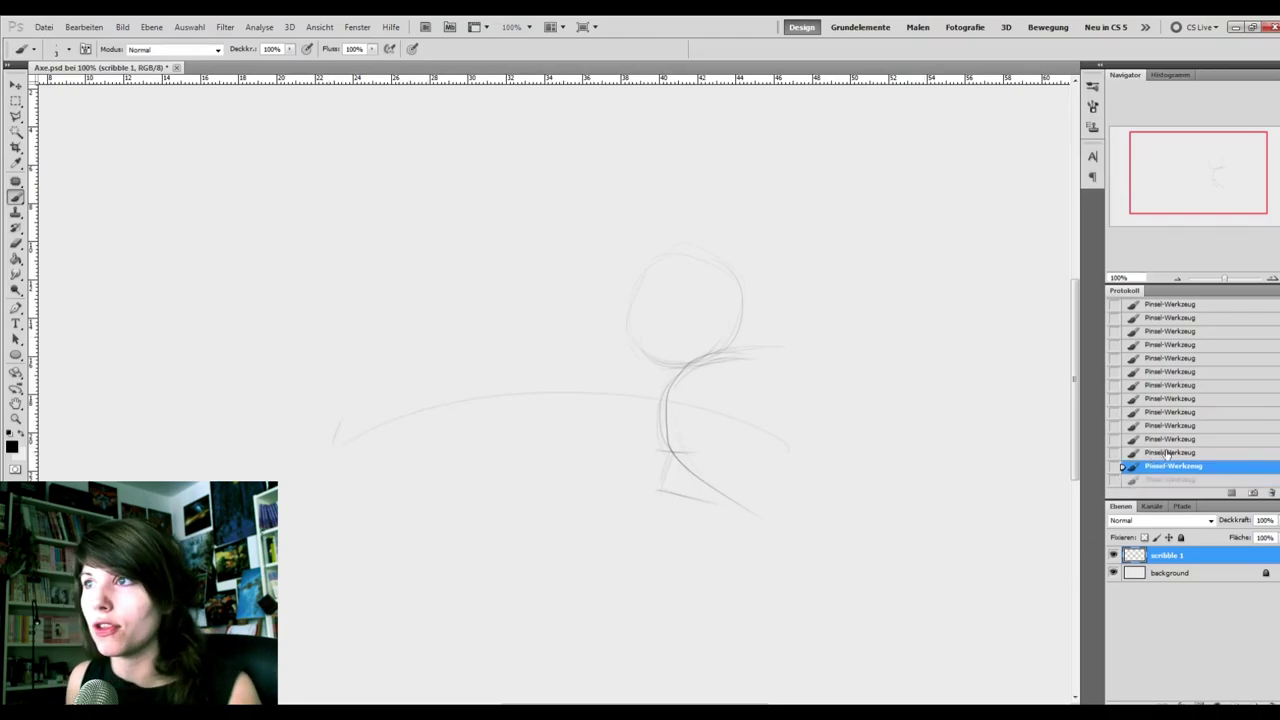
Sketch the facial guidelines, angry profile, eye, ear, open mouth and small beard inside the head circle.
left_click_drag(613, 342, 631, 326)
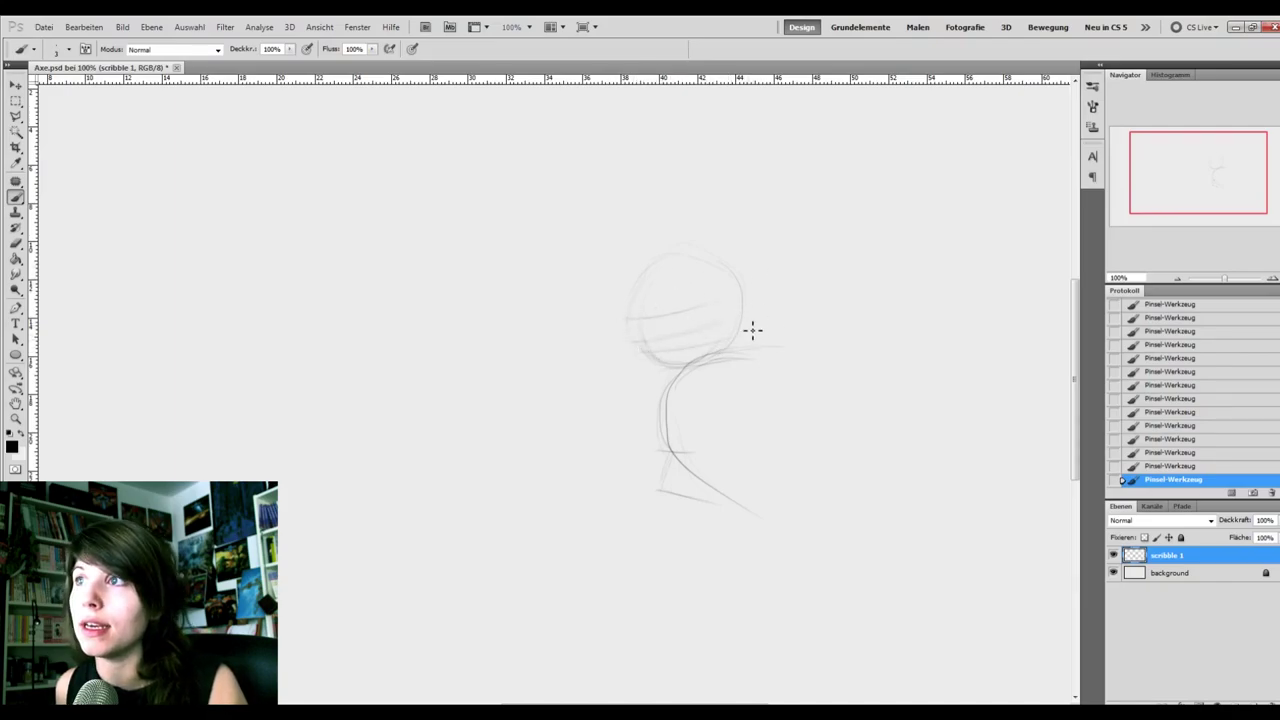
left_click_drag(631, 340, 631, 323)
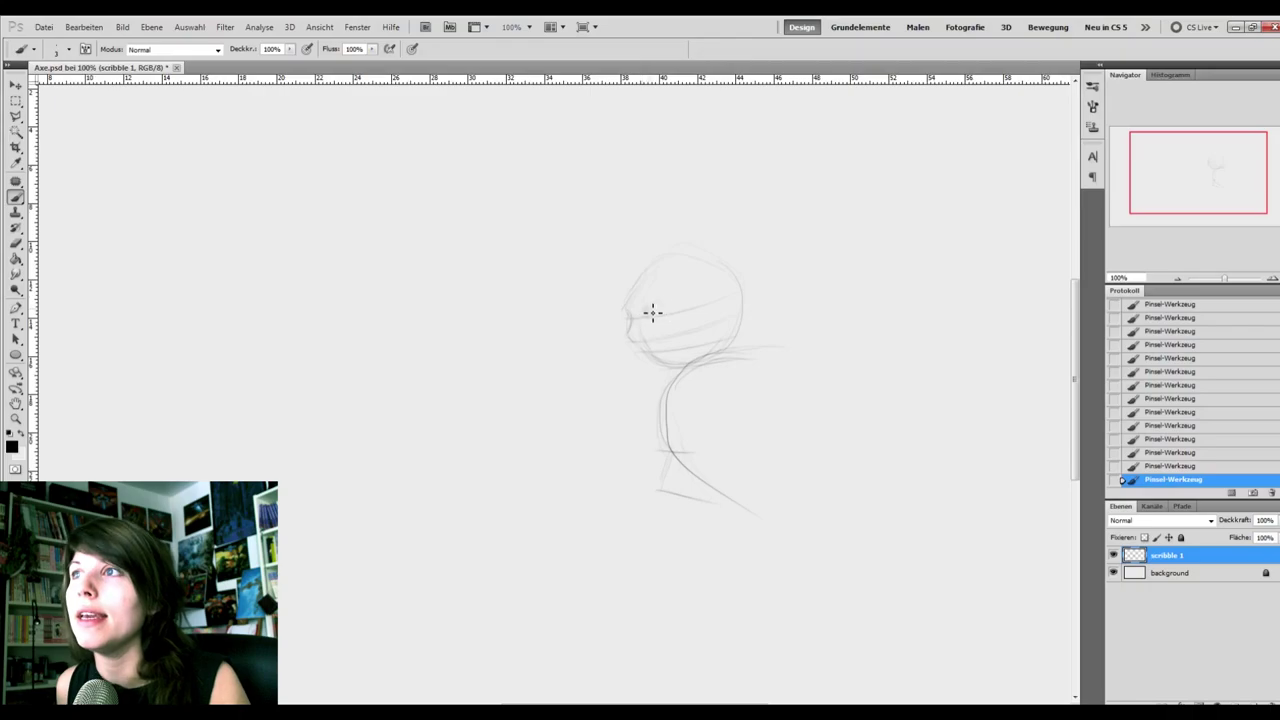
left_click_drag(645, 311, 666, 301)
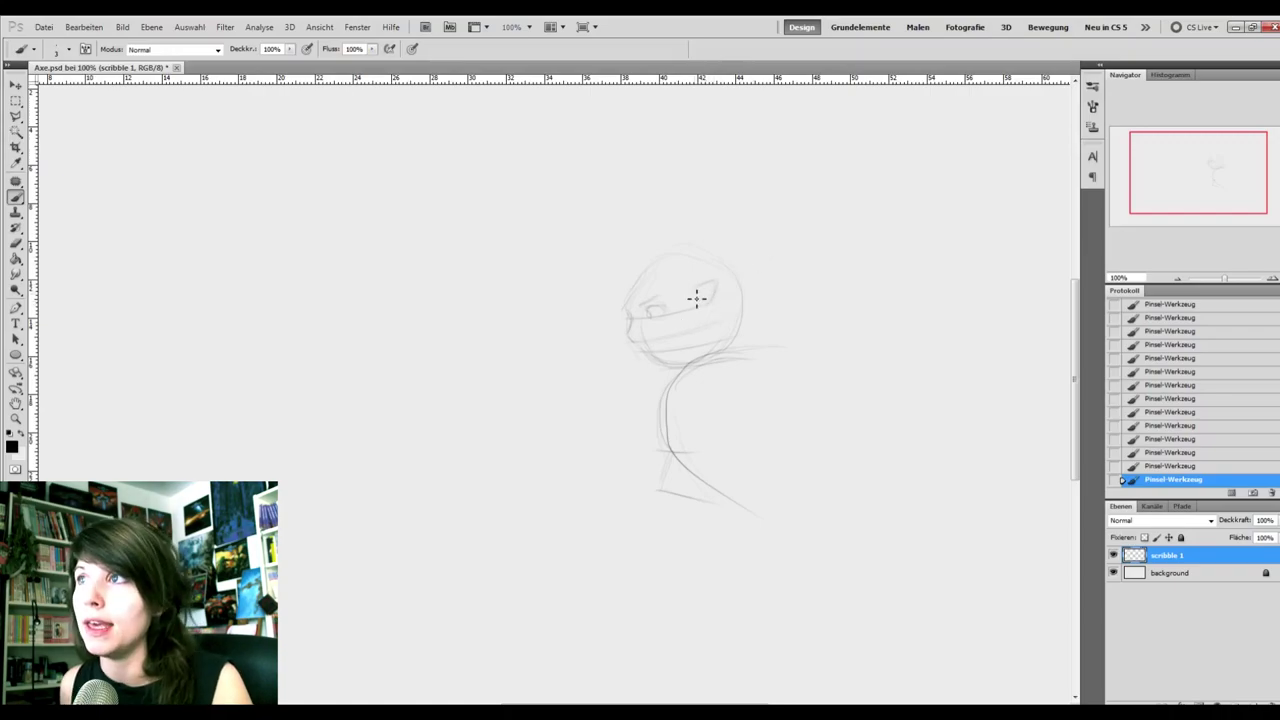
left_click_drag(645, 336, 654, 337)
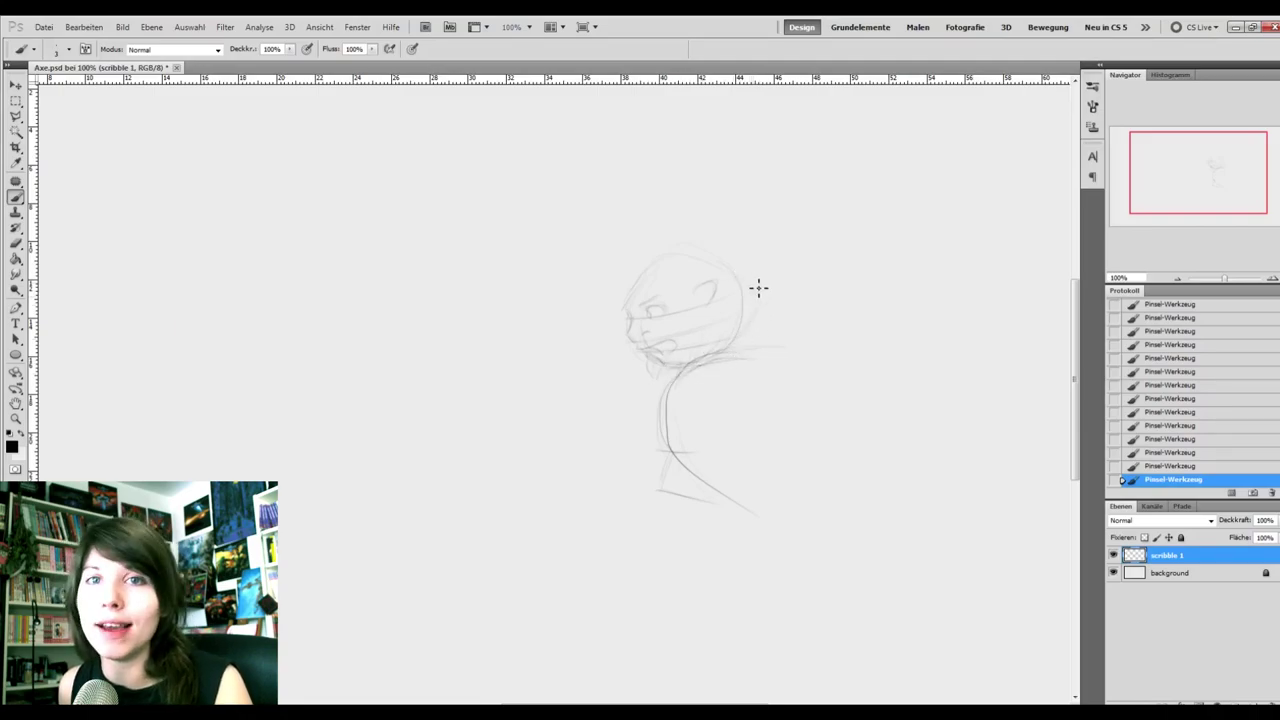
Rough in the hair, flowing ponytail, torso and legs, and the raised arm holding a double-bladed axe.
left_click_drag(681, 259, 683, 283)
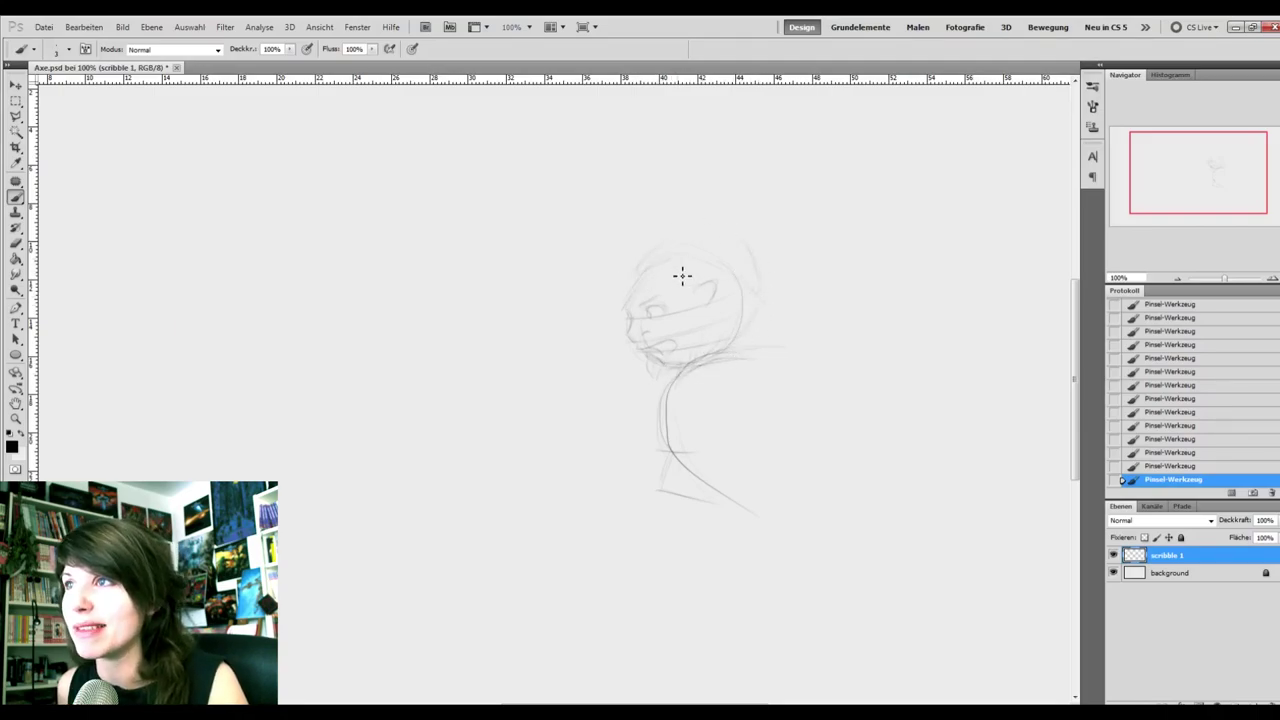
left_click_drag(684, 332, 685, 362)
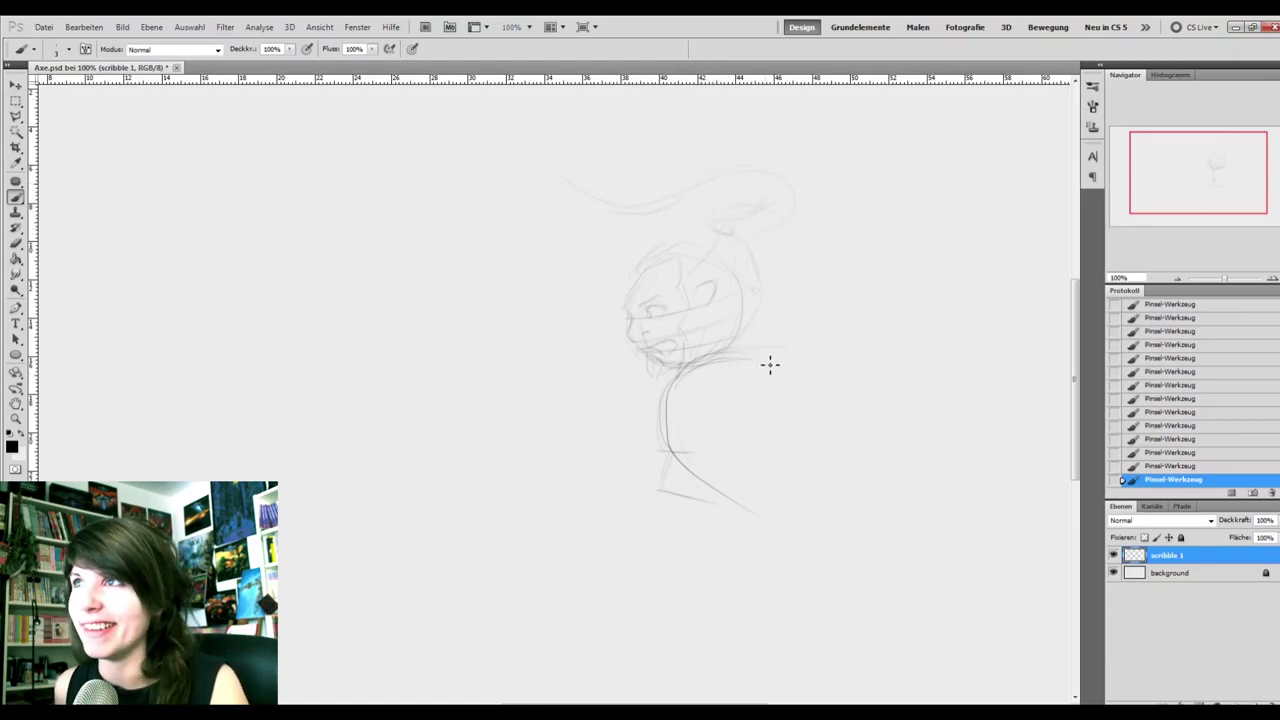
left_click_drag(745, 356, 746, 370)
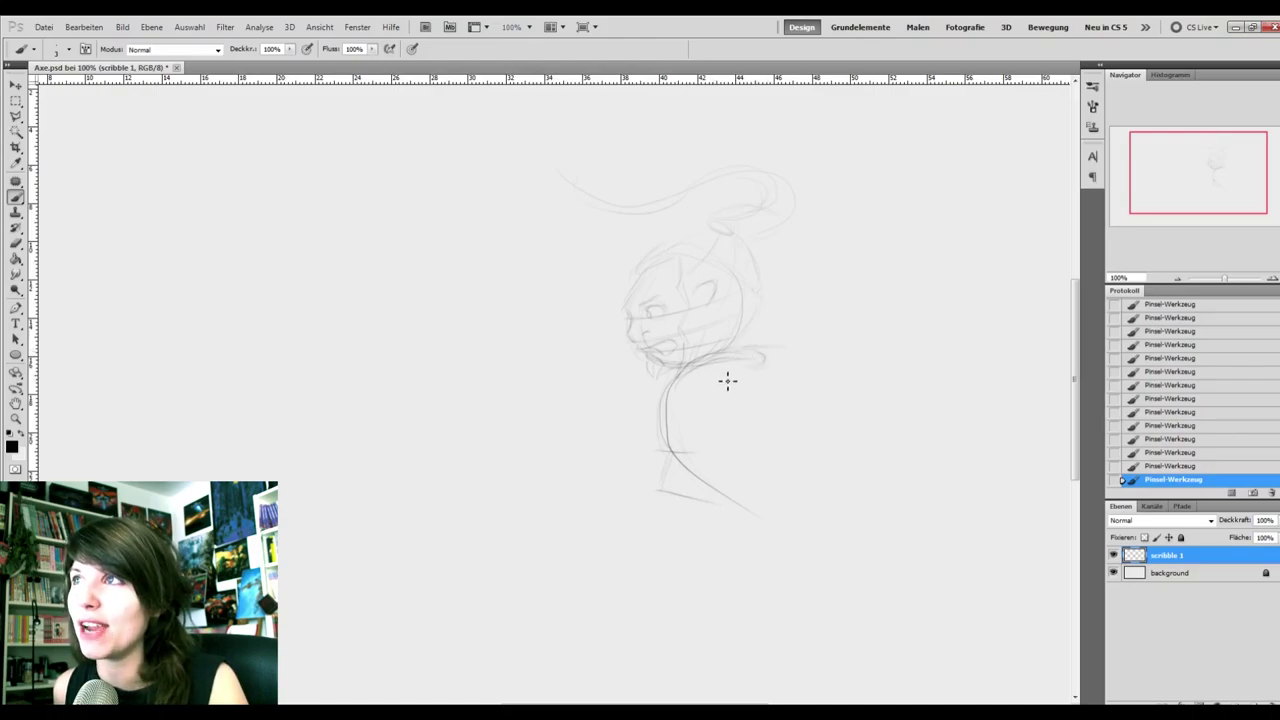
left_click_drag(760, 506, 757, 518)
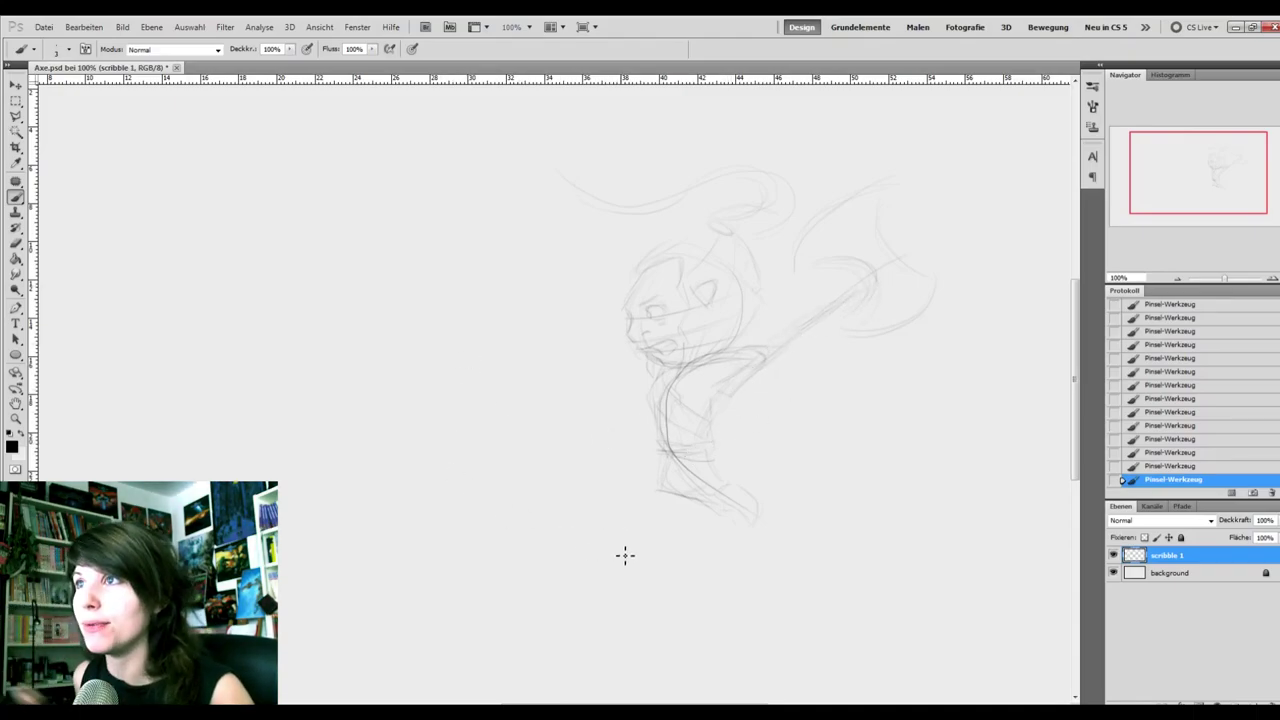
Sketch a tilted basketball backboard with its inner target square beside the character.
mouse_move(284, 446)
left_mouse_down()
mouse_move(320, 640)
mouse_move(414, 398)
mouse_move(543, 372)
left_mouse_up()
mouse_move(455, 602)
left_mouse_down()
mouse_move(622, 573)
mouse_move(350, 622)
left_mouse_up()
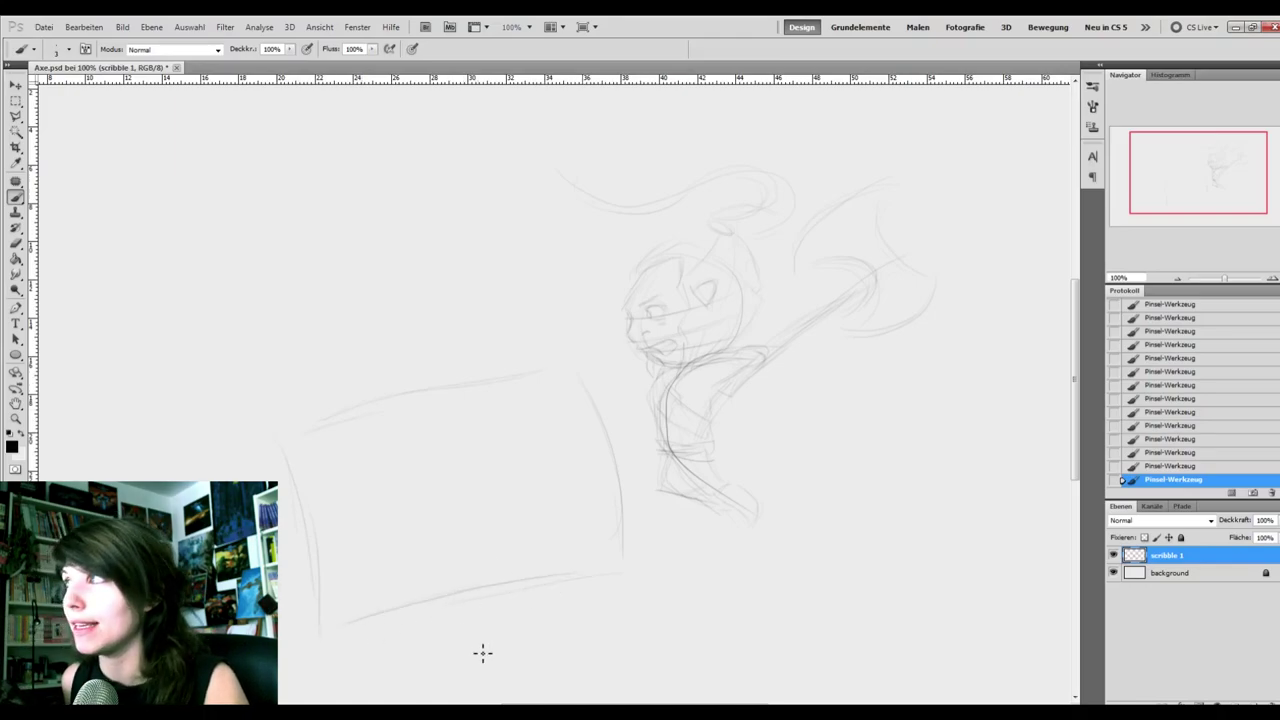
left_click_drag(587, 556, 456, 588)
left_click_drag(518, 483, 534, 543)
left_click_drag(435, 491, 512, 476)
left_click_drag(415, 496, 434, 560)
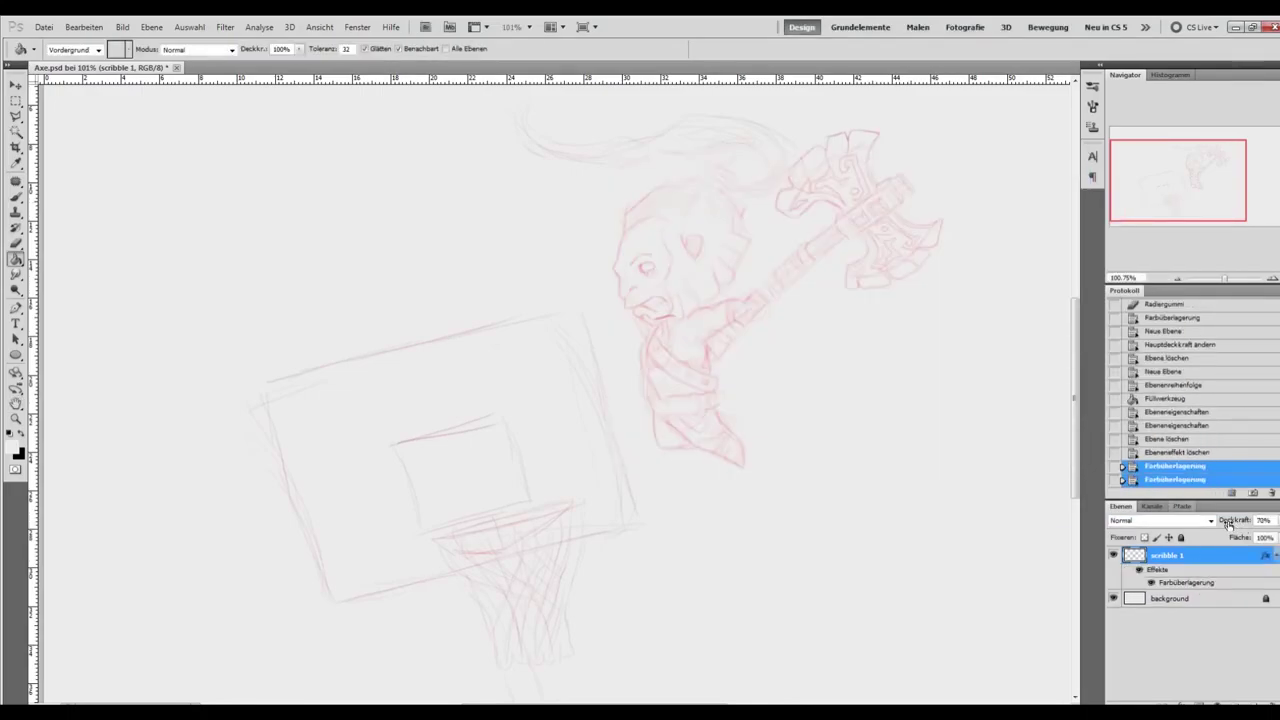
Lock the scribble 1 layer and add a new layer above it for drawing with a black brush.
left_click(1181, 538)
left_click(1253, 705)
key("ctrl+plus")
left_click_drag(1076, 394, 1076, 340)
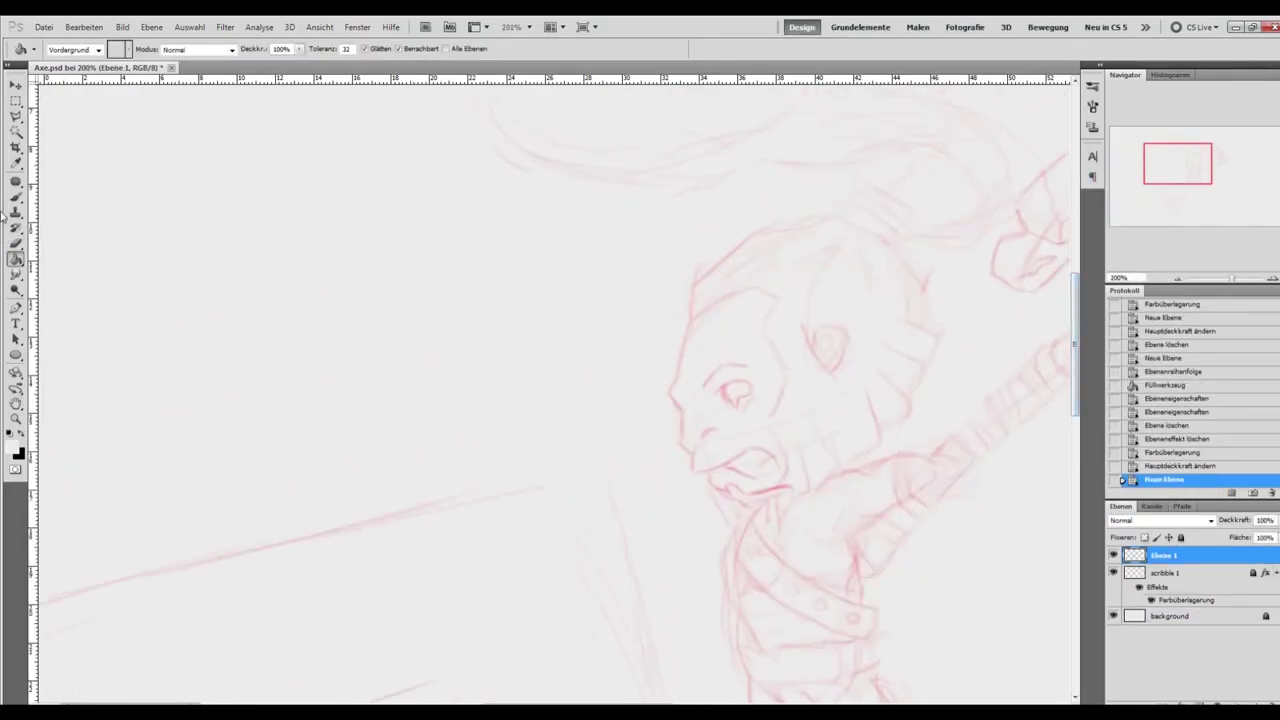
key("b")
key("x")
Draw clean lines over the red sketch for the nose, snarling mouth, eye and brow.
left_click_drag(693, 450, 692, 464)
left_click_drag(694, 450, 692, 460)
left_click_drag(696, 447, 692, 464)
left_click_drag(694, 452, 693, 468)
mouse_move(692, 456)
left_mouse_down()
mouse_move(766, 458)
mouse_move(752, 486)
mouse_move(773, 485)
mouse_move(780, 468)
mouse_move(762, 457)
mouse_move(761, 475)
mouse_move(782, 471)
mouse_move(760, 476)
mouse_move(722, 439)
mouse_move(698, 459)
mouse_move(680, 409)
mouse_move(749, 398)
left_mouse_up()
mouse_move(756, 401)
left_mouse_down()
mouse_move(744, 405)
mouse_move(726, 369)
mouse_move(745, 367)
left_mouse_up()
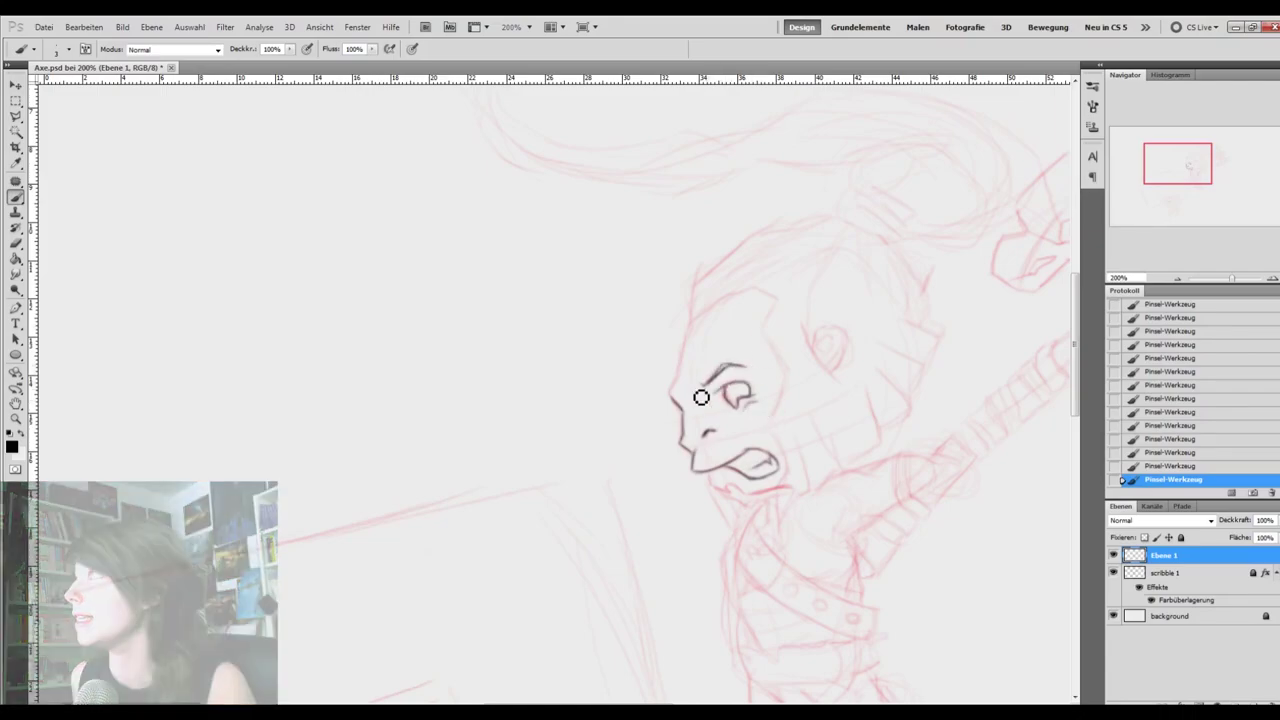
Outline the forehead, hairline, ear, spiky hair, sideburns and ponytail over the red sketch.
mouse_move(677, 398)
left_mouse_down()
mouse_move(689, 331)
mouse_move(720, 283)
mouse_move(749, 251)
mouse_move(820, 216)
left_mouse_up()
left_click_drag(713, 320, 766, 275)
mouse_move(756, 290)
left_mouse_down()
mouse_move(804, 274)
mouse_move(764, 327)
mouse_move(788, 380)
mouse_move(846, 337)
mouse_move(820, 346)
mouse_move(836, 383)
left_mouse_up()
mouse_move(808, 335)
left_mouse_down()
mouse_move(838, 383)
mouse_move(774, 420)
left_mouse_up()
mouse_move(773, 427)
left_mouse_down()
mouse_move(781, 511)
mouse_move(801, 513)
mouse_move(807, 456)
mouse_move(837, 448)
mouse_move(862, 468)
mouse_move(873, 457)
mouse_move(870, 396)
mouse_move(916, 424)
mouse_move(876, 372)
mouse_move(911, 402)
mouse_move(887, 349)
mouse_move(925, 337)
mouse_move(926, 293)
mouse_move(882, 277)
mouse_move(885, 248)
mouse_move(845, 225)
mouse_move(865, 235)
mouse_move(879, 299)
mouse_move(852, 225)
left_mouse_up()
left_click_drag(835, 296, 808, 330)
mouse_move(900, 246)
left_mouse_down()
mouse_move(883, 200)
mouse_move(913, 225)
mouse_move(908, 211)
mouse_move(971, 129)
mouse_move(811, 126)
mouse_move(722, 227)
left_mouse_up()
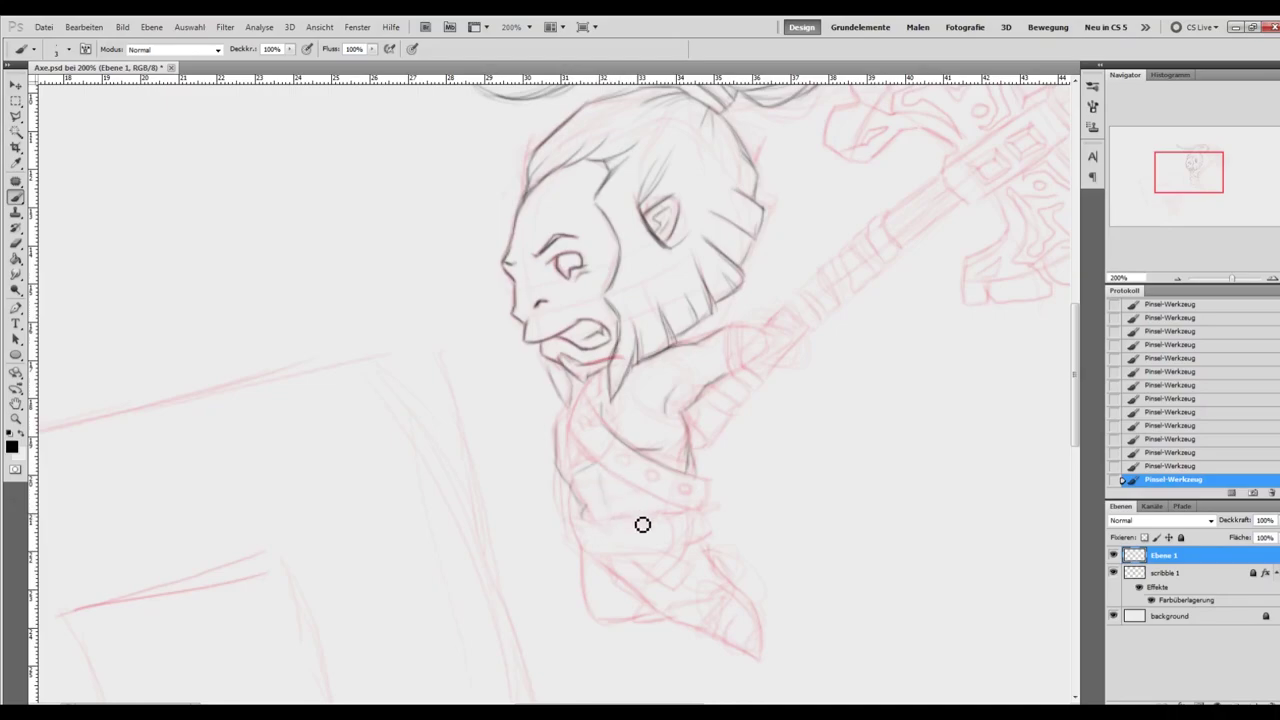
Outline the torso and the studded chest strap, checking the line art against the scribble 1 layer.
mouse_move(599, 503)
left_mouse_down()
mouse_move(622, 507)
mouse_move(589, 514)
mouse_move(600, 529)
left_mouse_up()
mouse_move(692, 514)
left_mouse_down()
mouse_move(711, 489)
mouse_move(657, 477)
mouse_move(691, 466)
left_mouse_up()
left_click(1113, 572)
left_click(1113, 572)
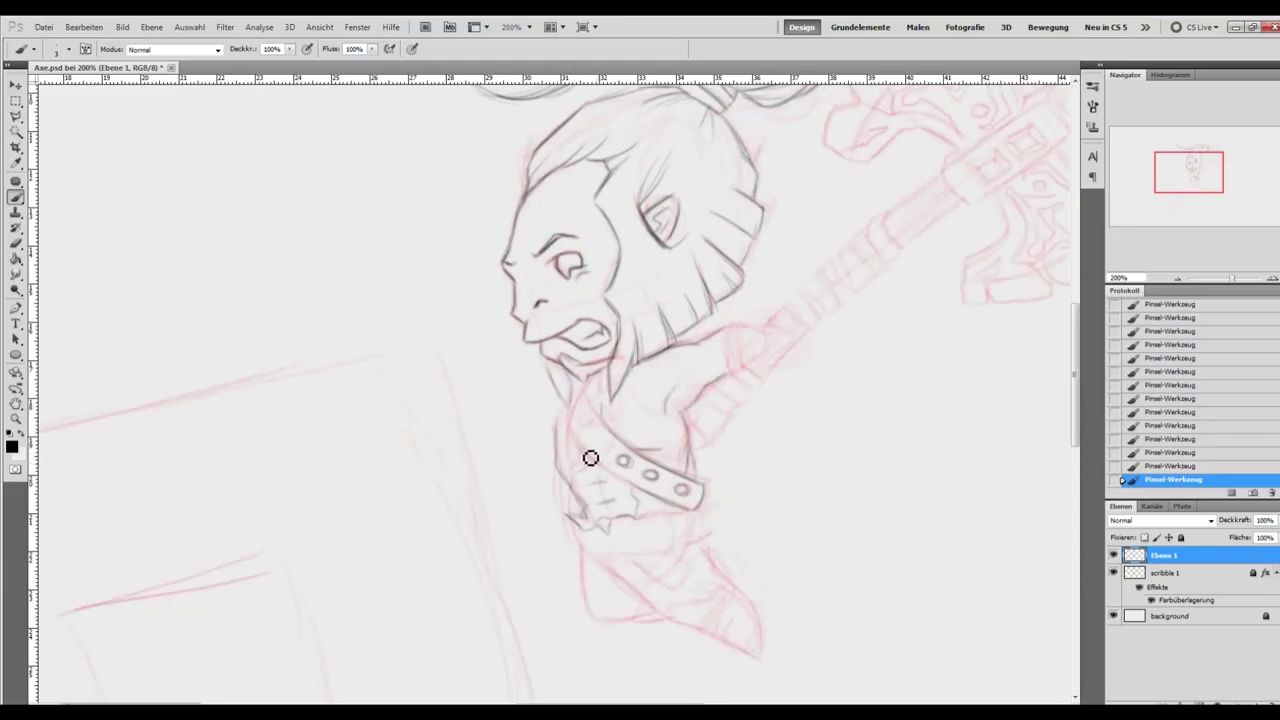
Outline the gripping hand, axe handle and ornamented double-bladed axe head over the red sketch.
mouse_move(564, 476)
left_mouse_down()
mouse_move(571, 423)
mouse_move(609, 429)
mouse_move(560, 411)
mouse_move(648, 400)
left_mouse_up()
left_click(15, 244)
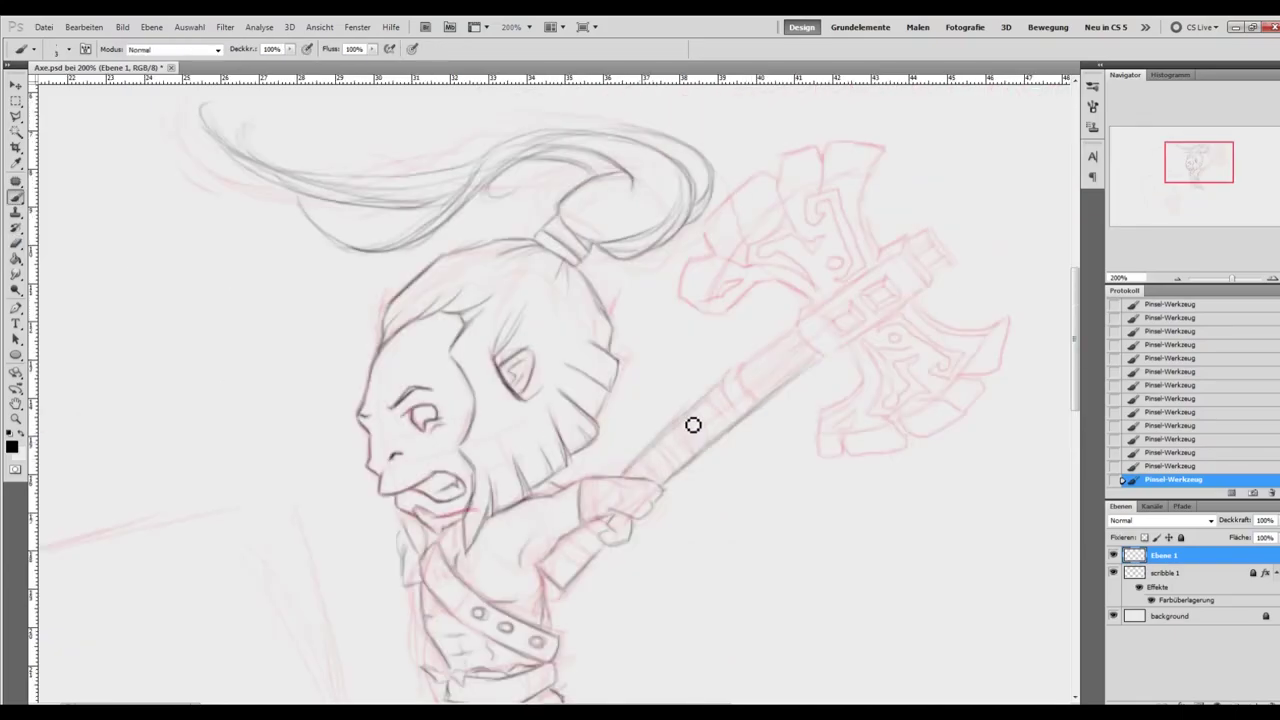
mouse_move(693, 425)
left_mouse_down()
mouse_move(886, 331)
mouse_move(934, 283)
mouse_move(917, 263)
mouse_move(950, 273)
mouse_move(934, 246)
mouse_move(808, 315)
mouse_move(854, 320)
mouse_move(869, 297)
mouse_move(852, 343)
left_mouse_up()
left_click_drag(813, 304, 719, 314)
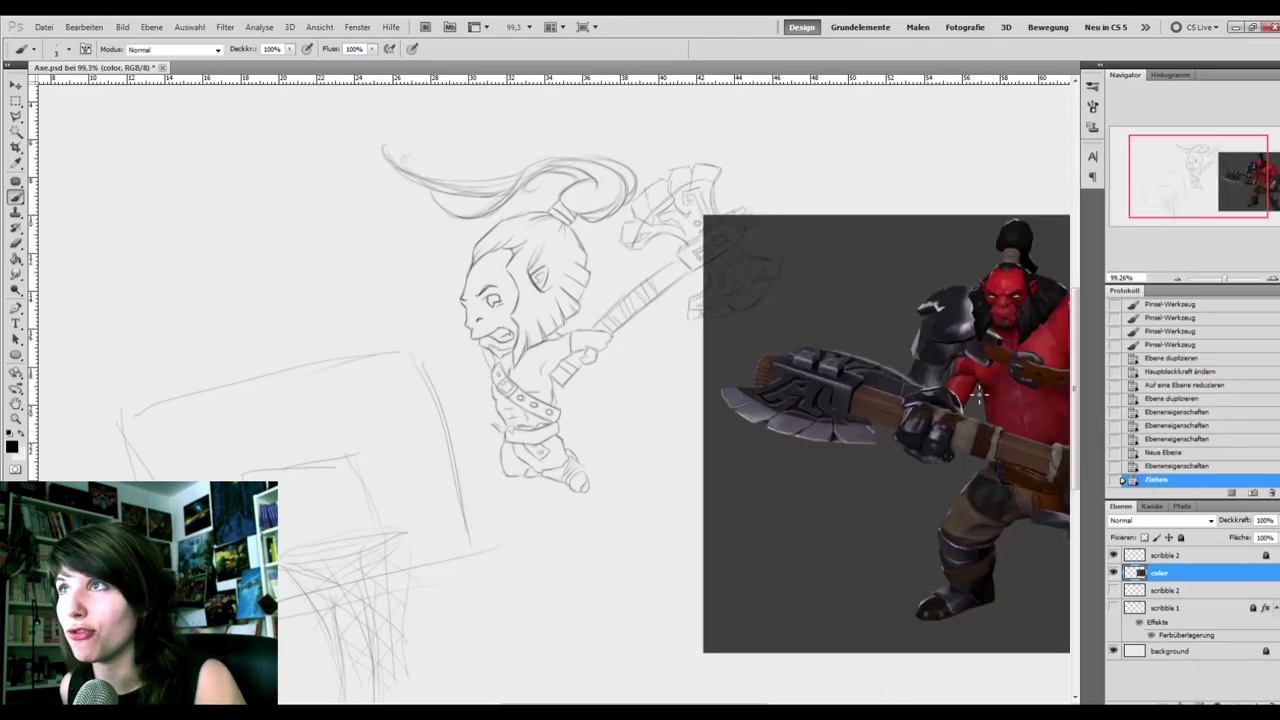
Move the character reference image below the axe and add a new layer named color.
key("v")
left_click_drag(952, 410, 900, 537)
left_click(1254, 704)
double_click(1164, 575)
type("color")
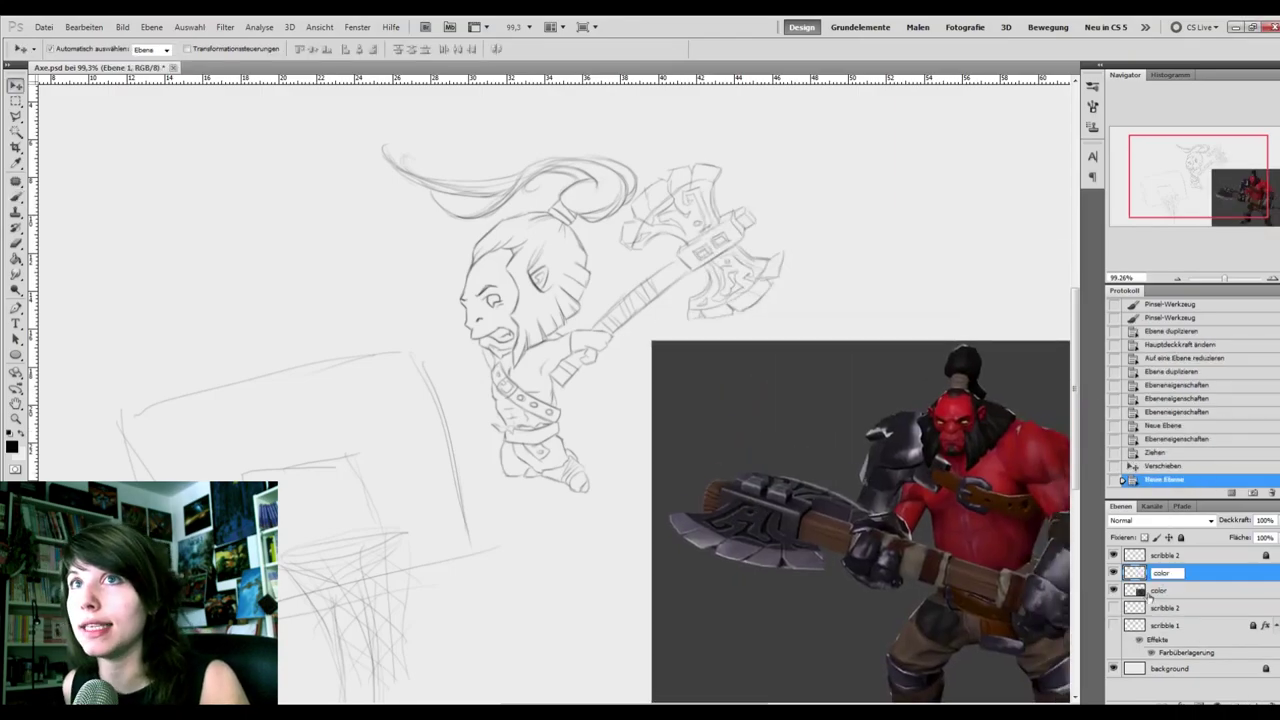
Fill the face, ear, torso and arm with red sampled from the reference, using a 14 px brush.
left_click(1160, 590)
key("i")
left_click(998, 458)
key("b")
right_click(463, 250)
left_click(402, 295)
key("ctrl+z")
mouse_move(489, 281)
left_mouse_down()
mouse_move(519, 300)
mouse_move(482, 280)
mouse_move(516, 337)
mouse_move(480, 320)
mouse_move(510, 345)
mouse_move(500, 350)
mouse_move(505, 340)
left_mouse_up()
left_click_drag(538, 272, 546, 288)
left_click_drag(525, 395, 560, 350)
mouse_move(508, 410)
left_mouse_down()
mouse_move(534, 424)
mouse_move(495, 380)
left_mouse_up()
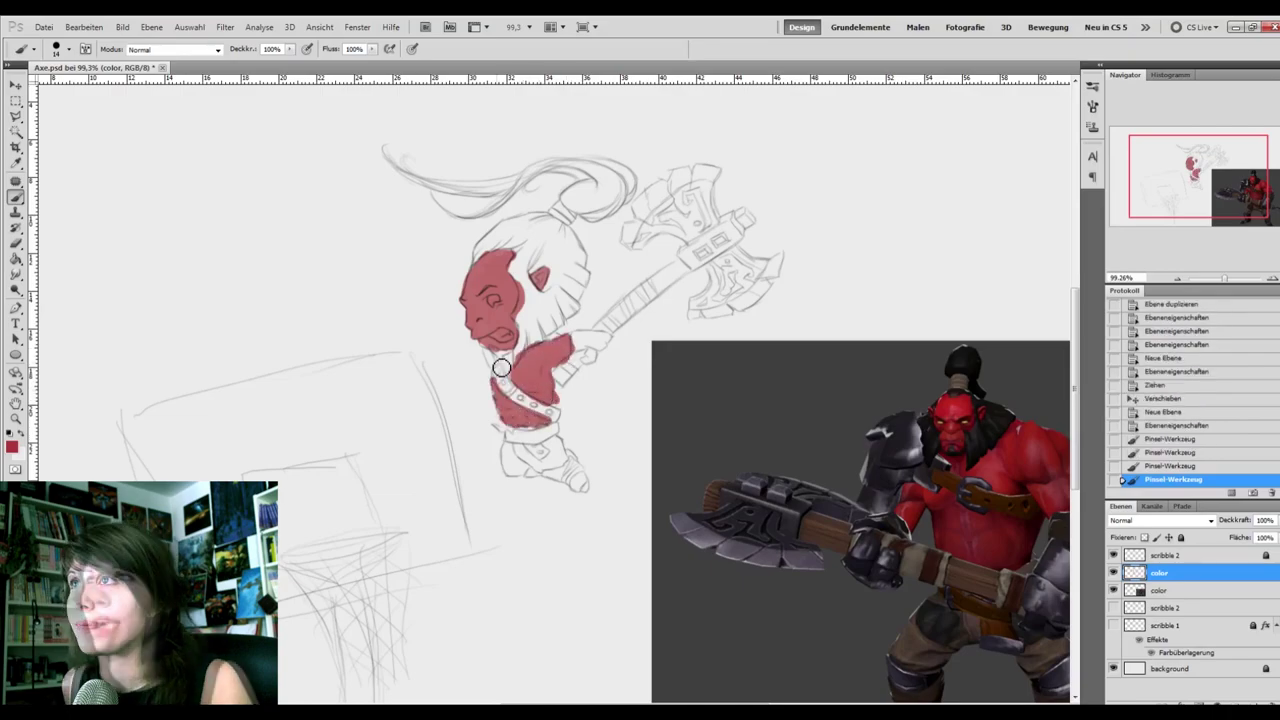
left_click_drag(495, 380, 505, 360)
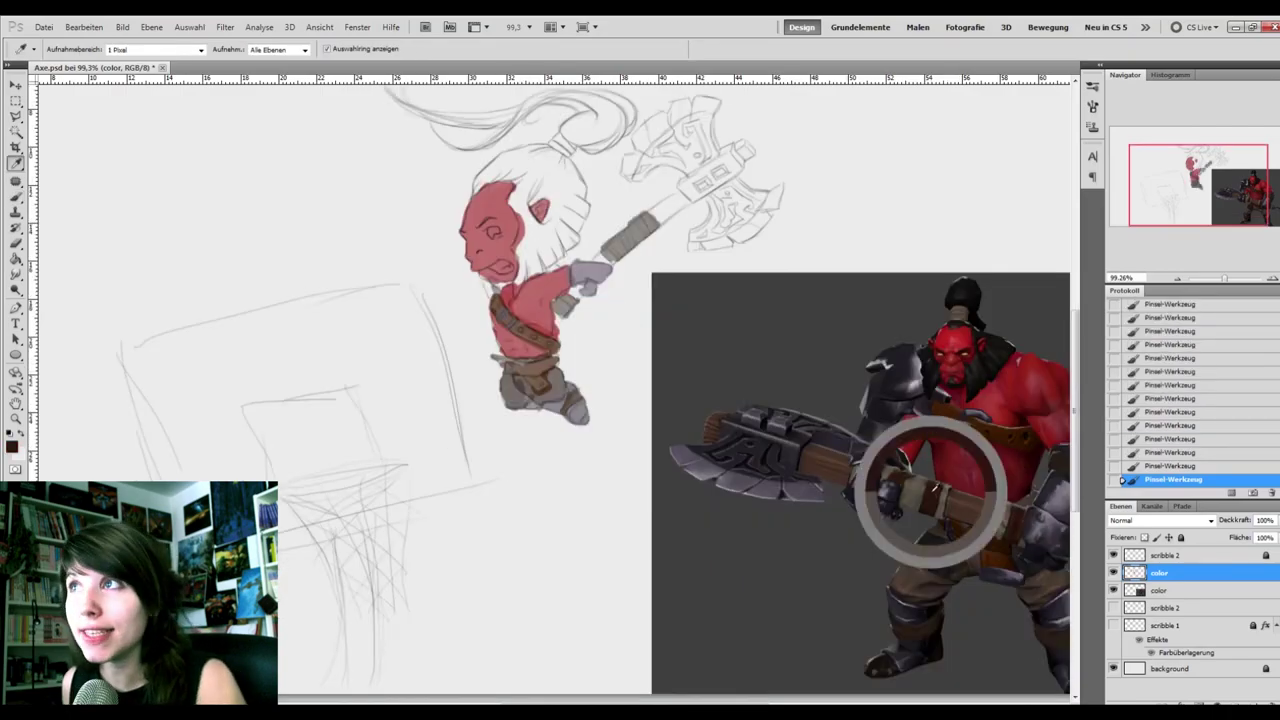
Paint the axe handle, its dark wraps and both handle ends with browns sampled from the reference.
mouse_move(608, 266)
left_mouse_down()
mouse_move(650, 235)
mouse_move(643, 219)
left_mouse_up()
left_click(822, 455, "alt")
left_click_drag(609, 265, 598, 260)
left_click_drag(582, 294, 572, 304)
left_click_drag(658, 218, 687, 205)
left_click_drag(743, 155, 748, 148)
Paint the axe head in light and dark greys from the reference, and fill the hair and ponytail with dark grey.
left_click(751, 416, "alt")
mouse_move(696, 186)
left_mouse_down()
mouse_move(726, 183)
mouse_move(637, 182)
mouse_move(650, 140)
mouse_move(680, 115)
mouse_move(695, 173)
mouse_move(691, 102)
mouse_move(728, 186)
mouse_move(717, 212)
left_mouse_up()
left_click_drag(717, 212, 713, 226)
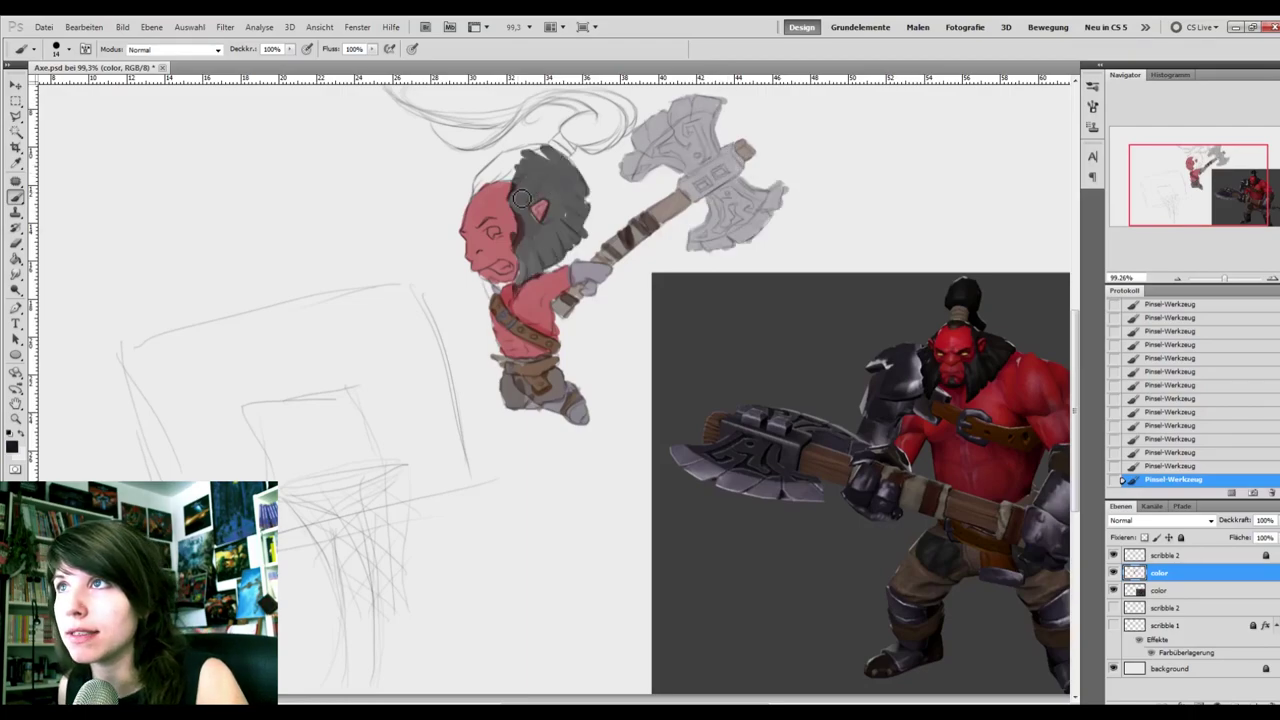
mouse_move(528, 274)
left_mouse_down()
mouse_move(490, 285)
mouse_move(510, 160)
mouse_move(610, 125)
mouse_move(613, 138)
mouse_move(432, 122)
left_mouse_up()
mouse_move(712, 204)
left_mouse_down()
mouse_move(664, 241)
mouse_move(705, 195)
mouse_move(695, 215)
left_mouse_up()
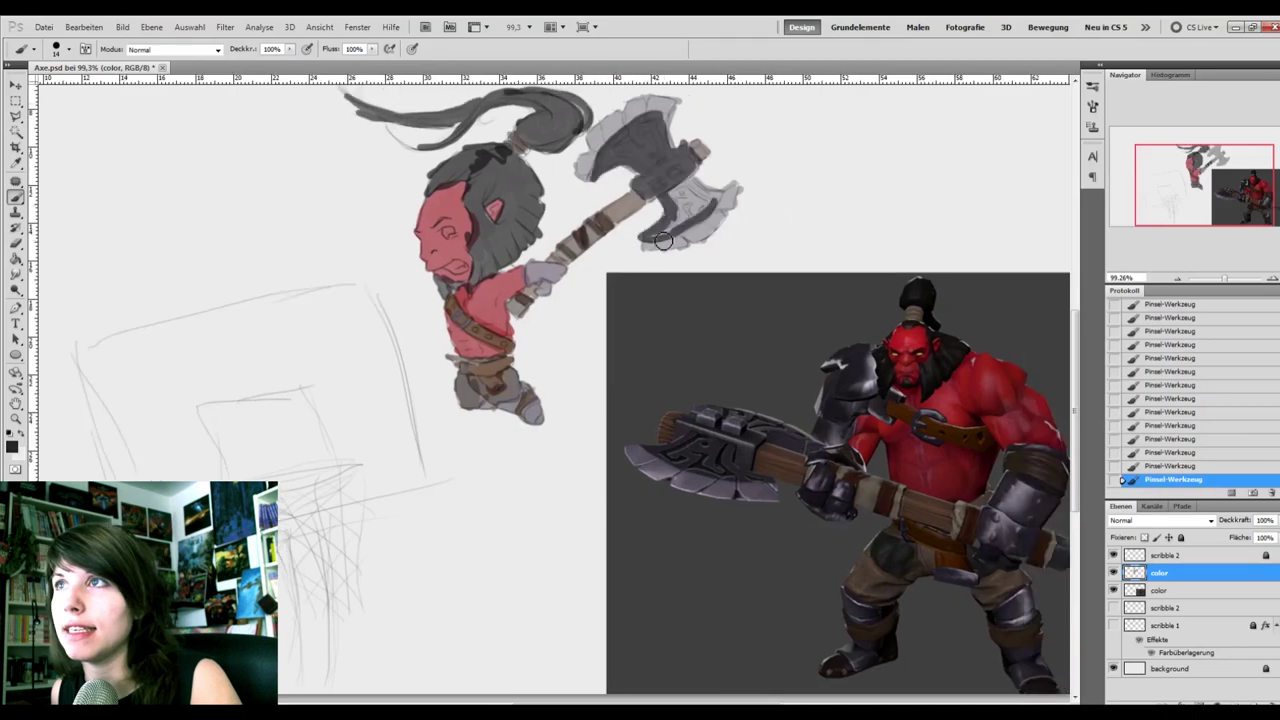
Paint the character's eye yellow and the bared teeth off-white.
left_click(908, 343, "alt")
left_click(448, 233)
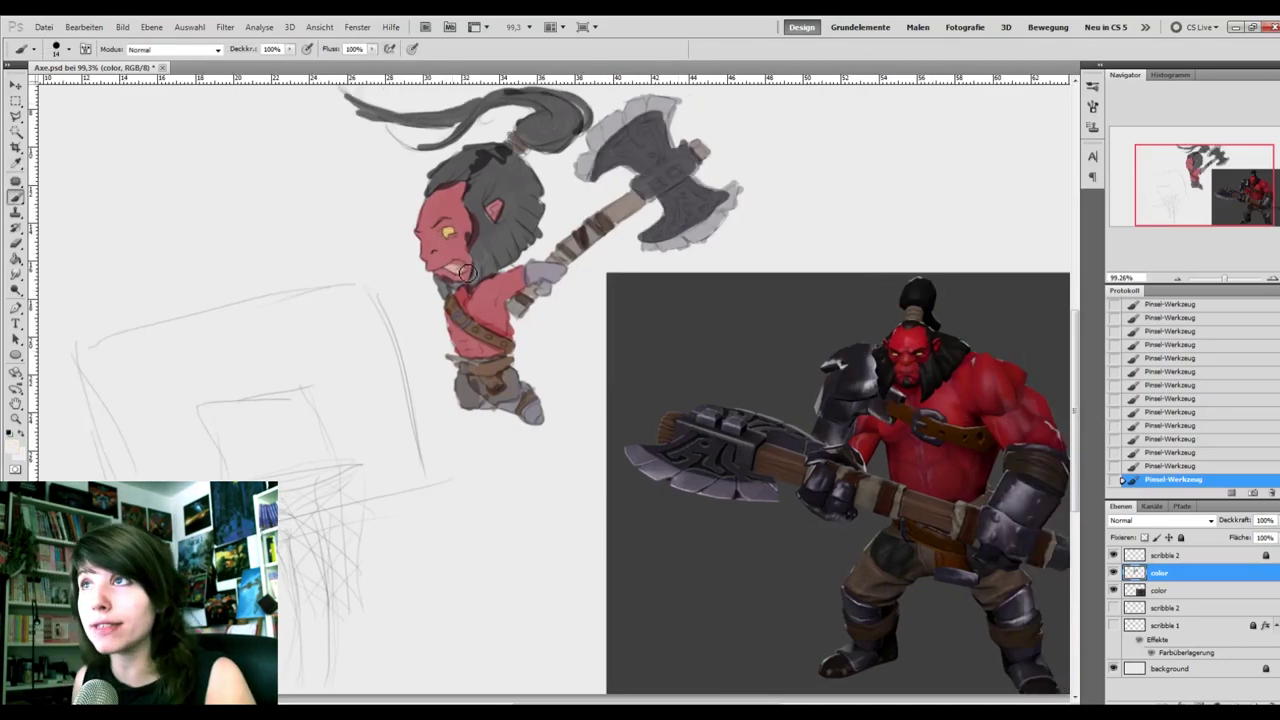
left_click(869, 434, "alt")
Duplicate the color layer three times and merge the copies to make the flat colors more opaque.
key("ctrl+j")
key("ctrl+j")
key("ctrl+j")
key("ctrl+e")
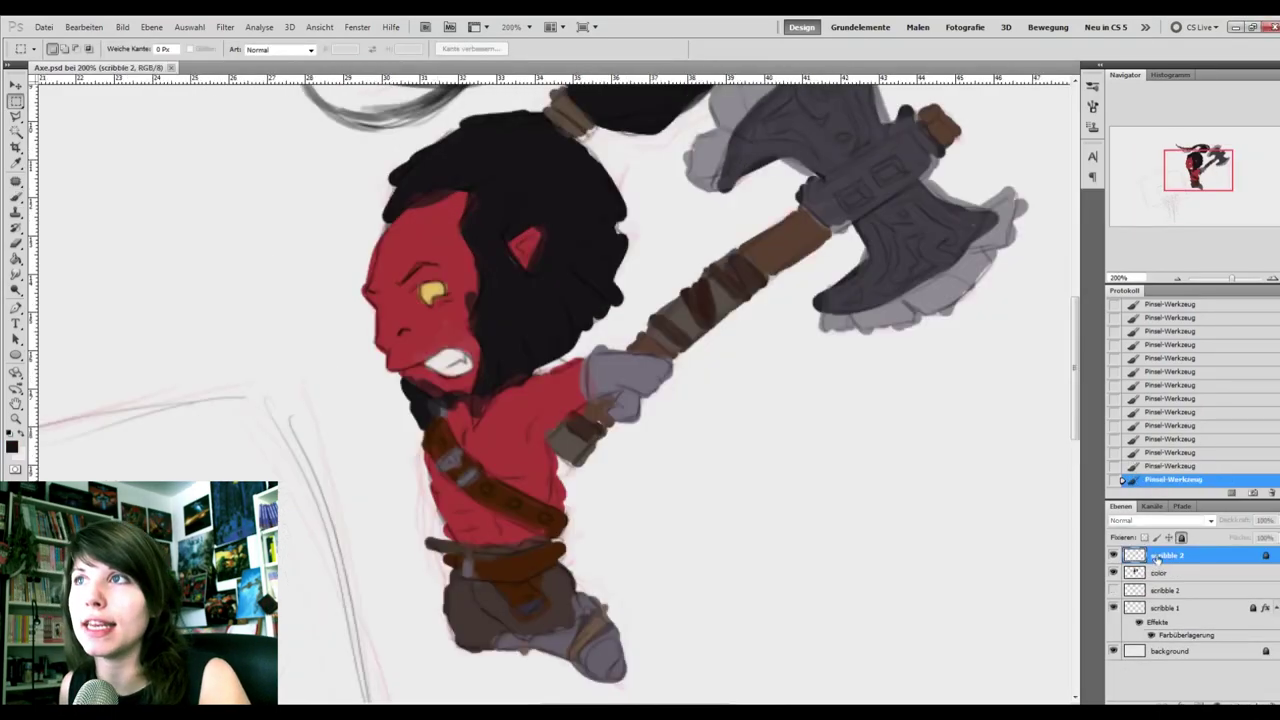
Nudge the selected belly line art on the scribble 2 layer to the left and apply the transformation.
key("Left")
key("Left")
key("Left")
key("Left")
key("Left")
key("Left")
key("Left")
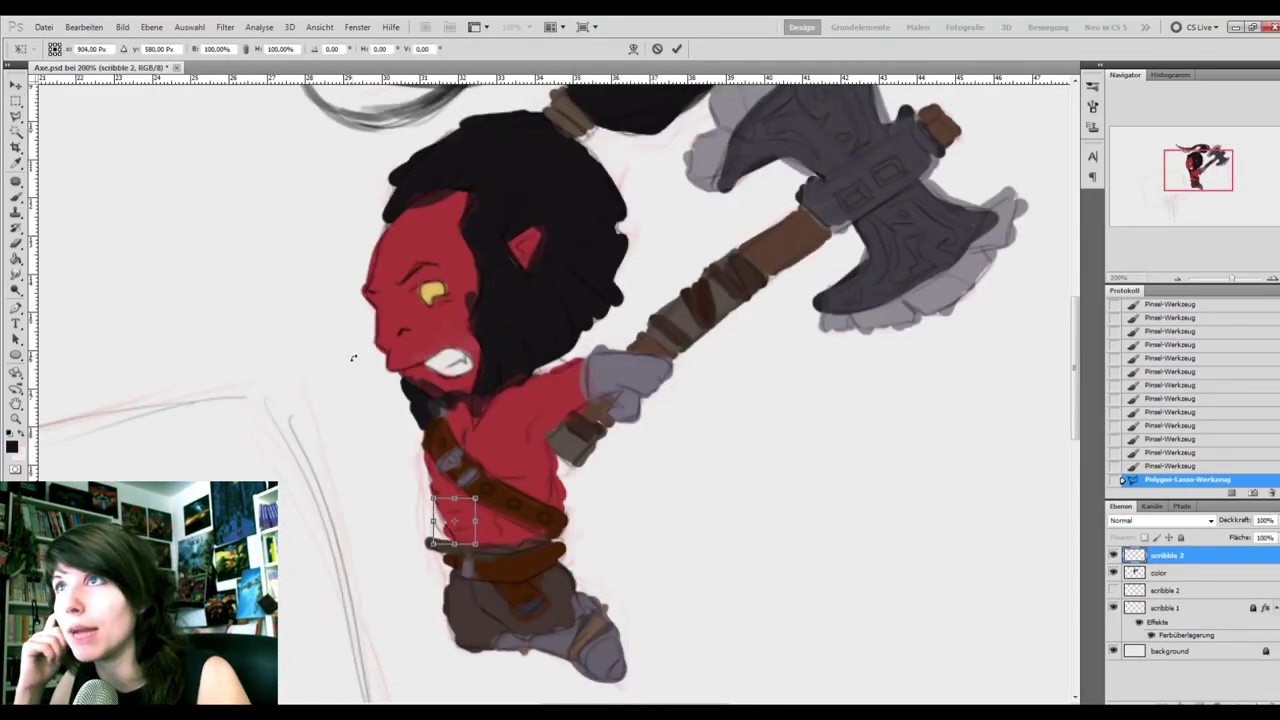
key("Return")
Erase the stray outline strokes along the front edge of the belly on the scribble 2 layer.
key("e")
left_click_drag(422, 488, 427, 502)
left_click_drag(425, 498, 430, 512)
left_click_drag(427, 505, 432, 520)
left_click_drag(428, 512, 433, 526)
Adjust the eraser and remove surplus line art around the chest, mouth and chest strap.
right_click(429, 521)
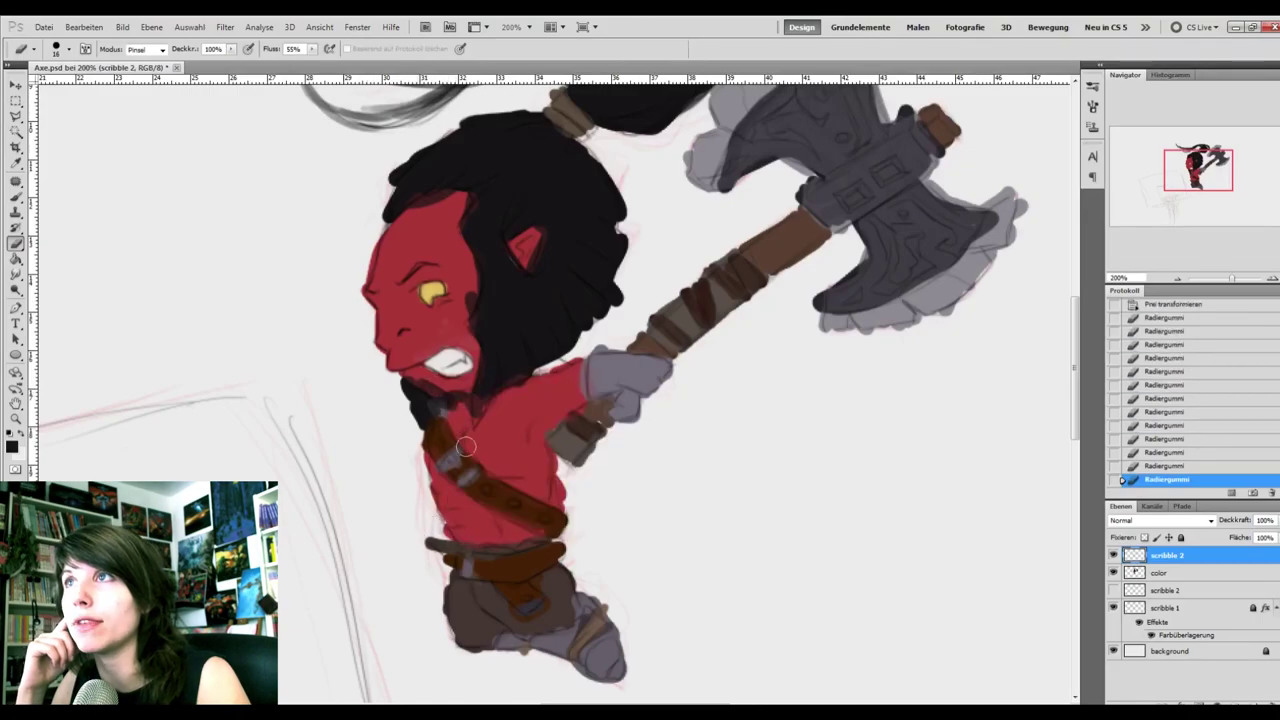
left_click(1092, 87)
right_click(470, 451)
left_click_drag(468, 446, 464, 430)
left_click_drag(462, 360, 454, 353)
left_click_drag(510, 476, 520, 488)
Set the brush size to 3 and refine the shoulder, arm and chest strap, erasing rough spots on the torso.
left_click(16, 198)
left_click_drag(878, 96, 898, 95)
type("3")
left_click(1092, 87)
left_click_drag(562, 360, 580, 366)
left_click_drag(558, 428, 548, 440)
left_click_drag(550, 440, 556, 462)
mouse_move(532, 470)
left_mouse_down()
mouse_move(524, 483)
mouse_move(528, 468)
left_mouse_up()
left_click_drag(530, 467, 535, 485)
left_click_drag(446, 480, 439, 488)
left_click(16, 245)
mouse_move(470, 444)
left_mouse_down()
mouse_move(502, 474)
mouse_move(529, 466)
mouse_move(466, 514)
left_mouse_up()
Paint light grey ornamental patterns on both dark axe blades.
key("b")
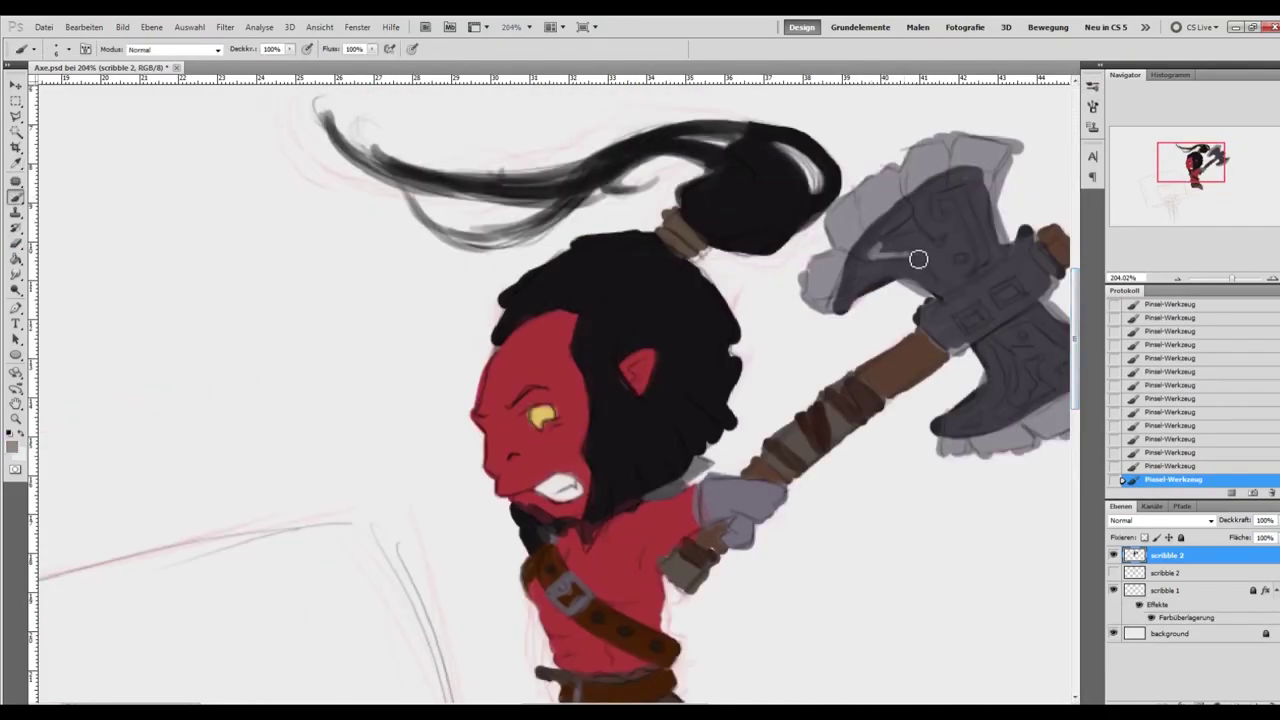
mouse_move(920, 257)
left_mouse_down()
mouse_move(983, 273)
mouse_move(987, 255)
mouse_move(942, 212)
left_mouse_up()
left_click_drag(1009, 416, 1037, 397)
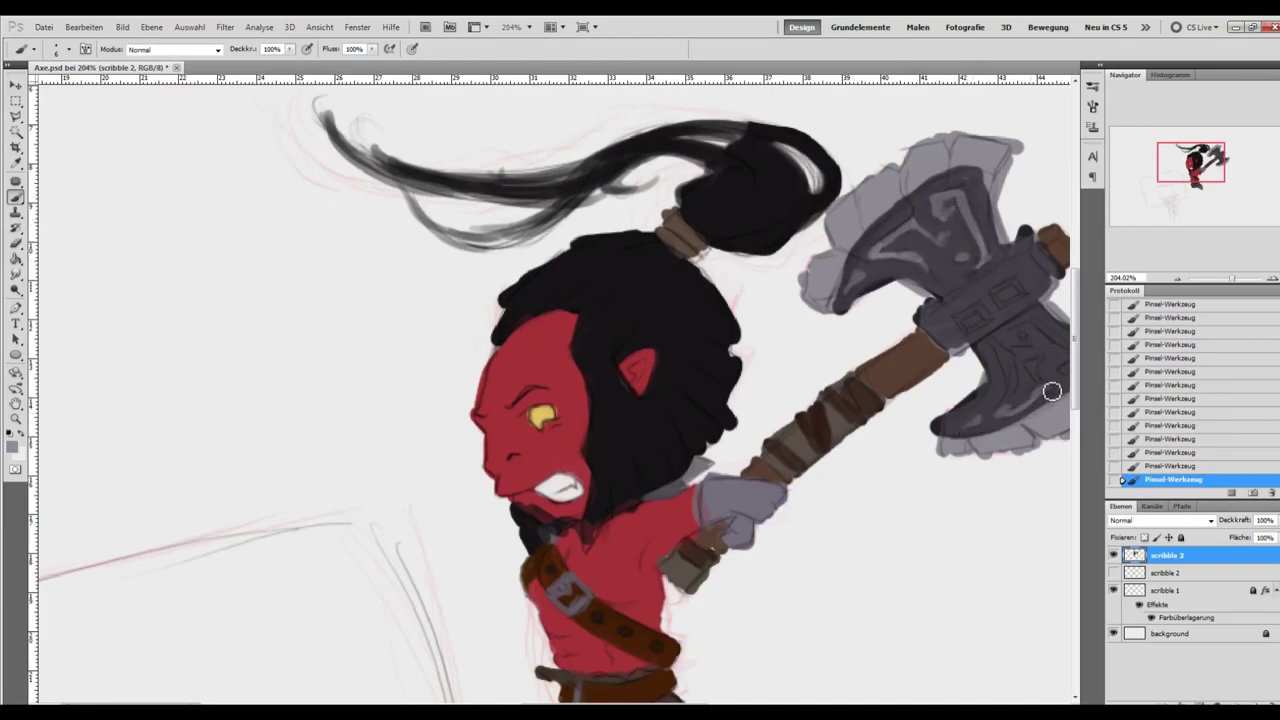
left_click_drag(1037, 397, 1037, 370)
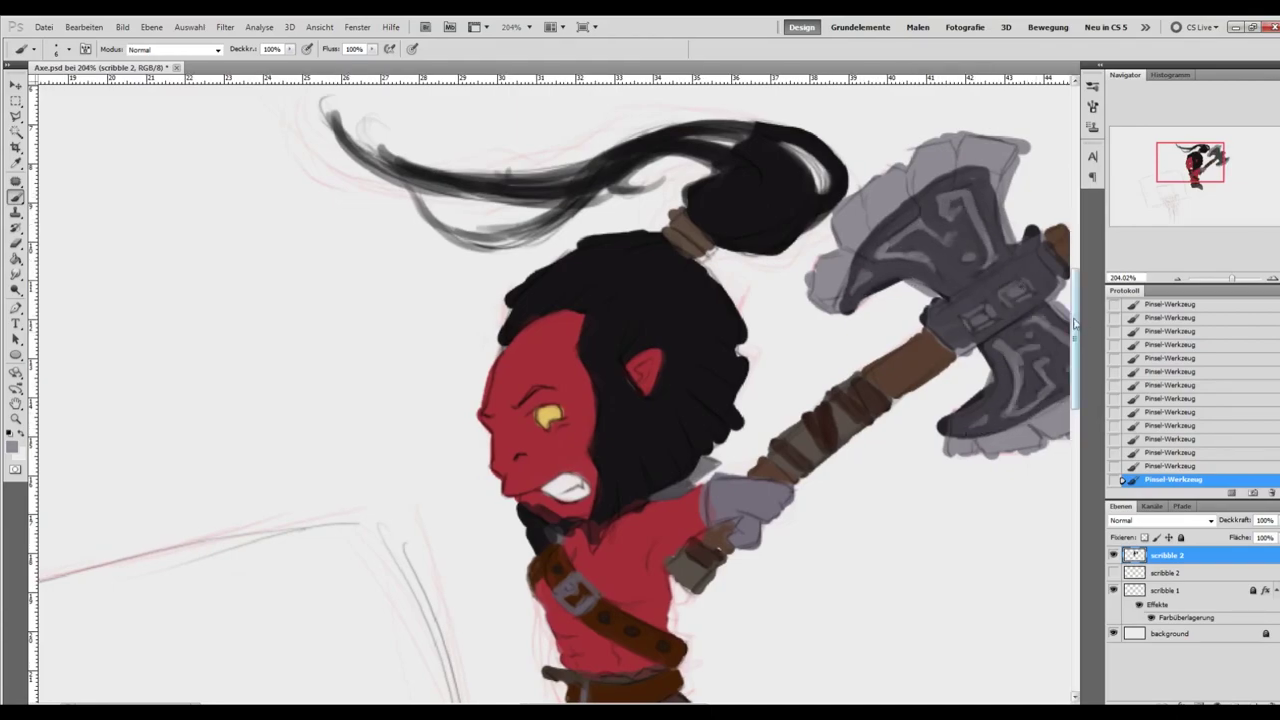
Sample a dark color from the axe for touch-ups and erase the rough edges around the boot.
left_click_drag(1075, 321, 1095, 361)
left_click(876, 217, "alt")
key("b")
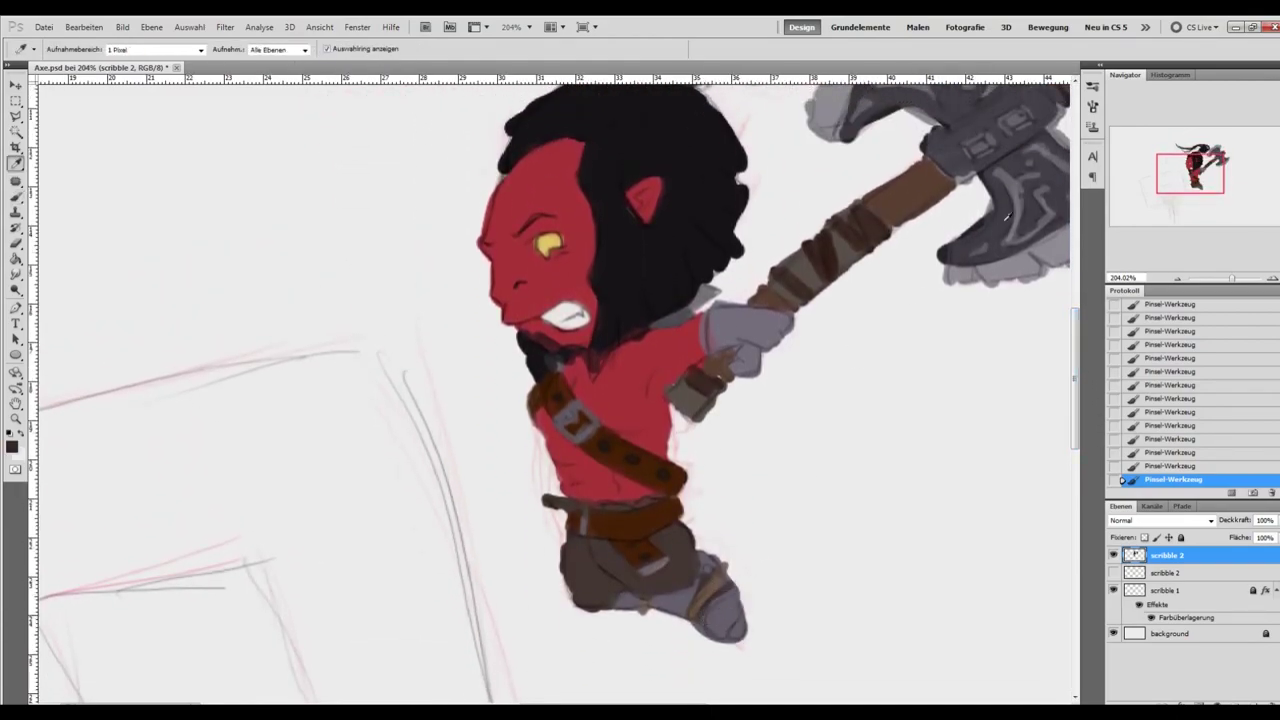
key("e")
mouse_move(727, 571)
left_mouse_down()
mouse_move(754, 624)
mouse_move(732, 653)
mouse_move(723, 609)
left_mouse_up()
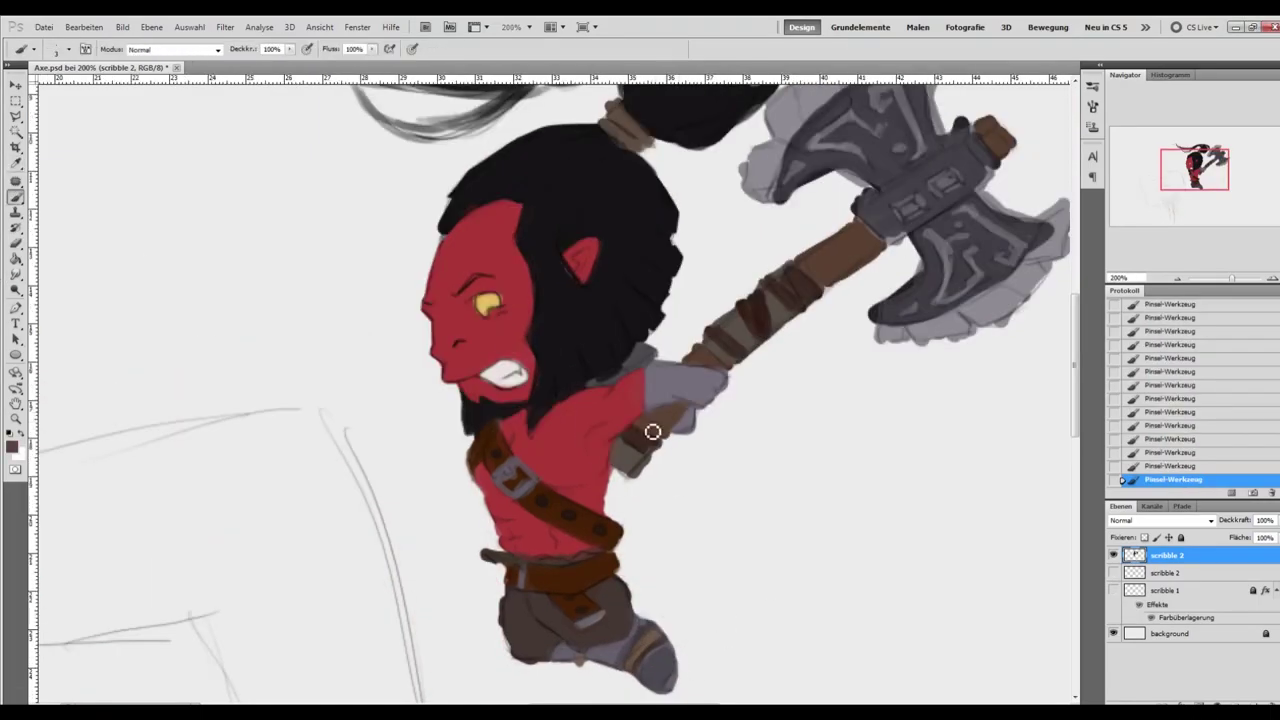
Refine the lower end of the axe handle and the dark wraps along the shaft with the brush.
left_click_drag(651, 429, 665, 450)
mouse_move(733, 386)
left_mouse_down()
mouse_move(698, 335)
mouse_move(822, 230)
mouse_move(729, 322)
mouse_move(850, 223)
mouse_move(892, 254)
mouse_move(790, 338)
mouse_move(855, 236)
mouse_move(820, 260)
mouse_move(844, 244)
mouse_move(806, 309)
left_mouse_up()
key("b")
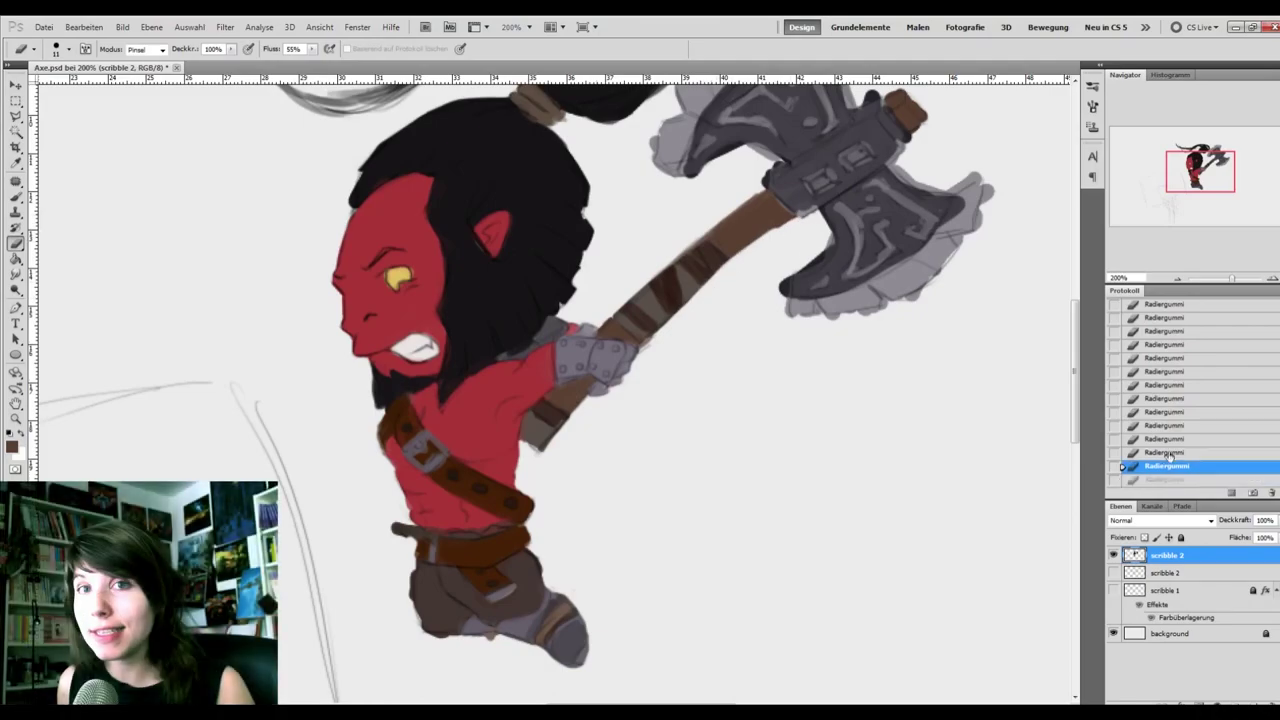
Reshape the arm and axe handle with the Liquify filter, adjusting its brush size between strokes.
left_click(225, 27)
left_click(258, 100)
left_click(1224, 127)
left_click_drag(1171, 144, 1166, 144)
mouse_move(617, 343)
left_mouse_down()
mouse_move(689, 265)
mouse_move(653, 277)
left_mouse_up()
left_click(1240, 278)
left_click(1224, 127)
left_click_drag(1166, 144, 1182, 145)
mouse_move(600, 355)
left_mouse_down()
mouse_move(577, 369)
mouse_move(580, 385)
left_mouse_up()
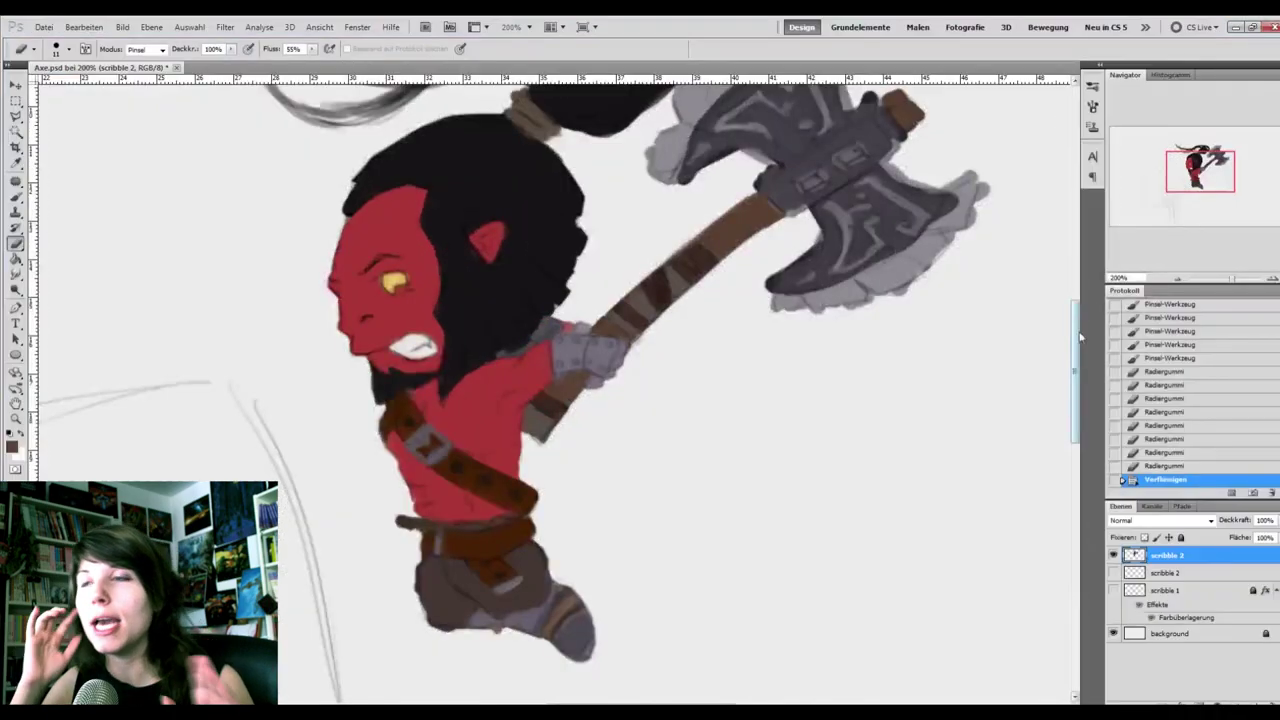
Compare the figure before and after the Liquify change using the history states.
left_click(1156, 483)
key("ctrl+minus")
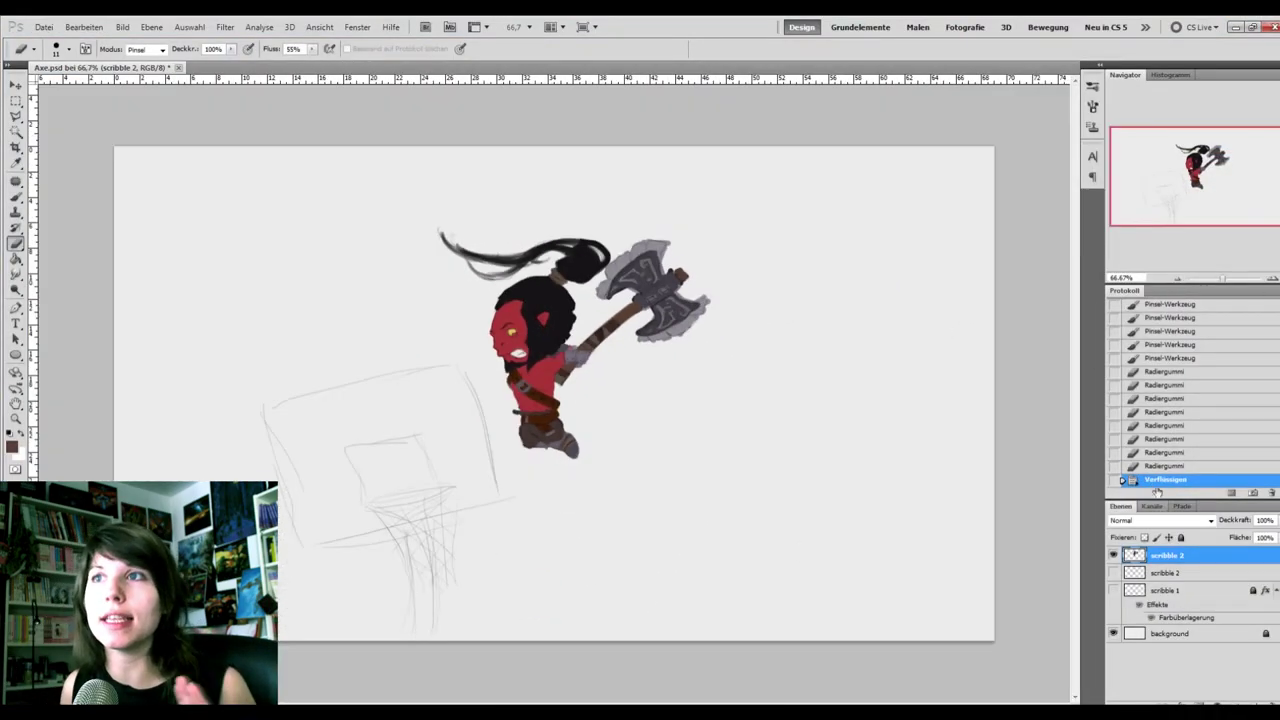
left_click(1158, 468)
left_click(1155, 482)
key("ctrl+plus")
key("ctrl+plus")
left_click_drag(584, 290, 755, 368)
Paint faint white highlights on the face, chest, hair and ponytail with the brush at 5% opacity.
key("b")
left_click(572, 346, "alt")
key("x")
right_click(546, 345)
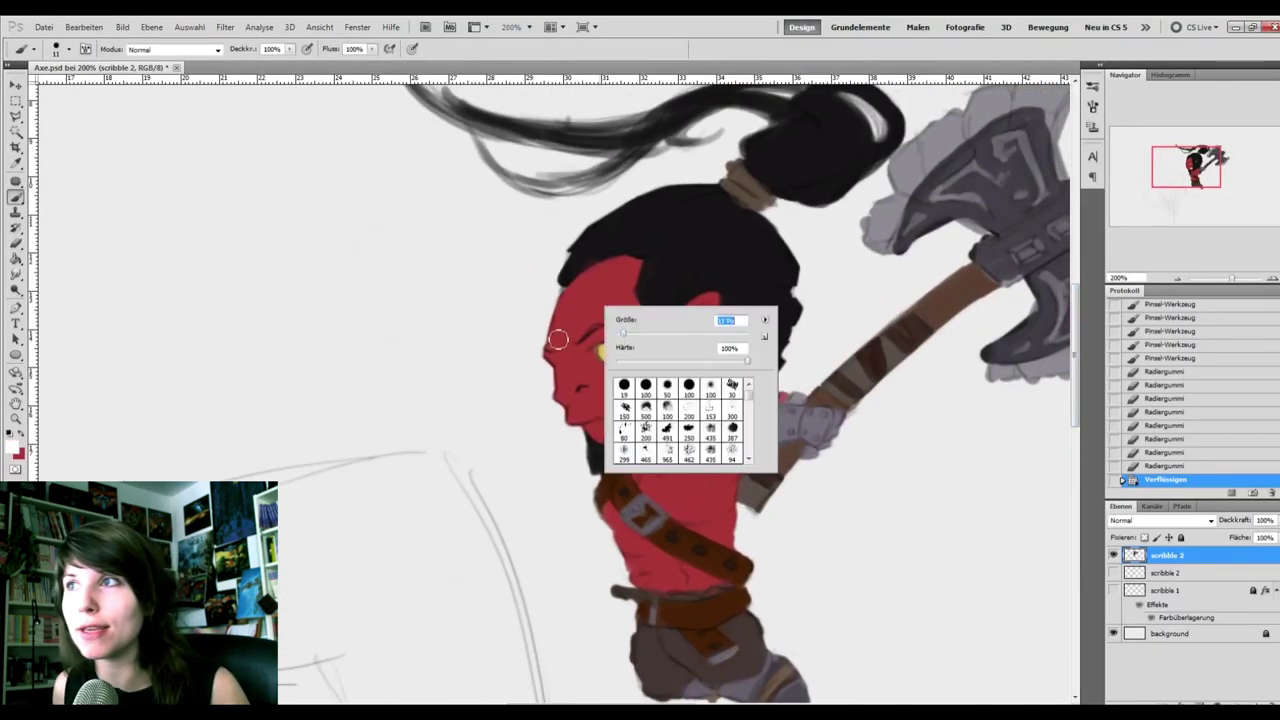
left_click_drag(290, 49, 253, 68)
left_click(684, 311)
left_click_drag(566, 296, 555, 313)
left_click_drag(560, 378, 562, 398)
mouse_move(562, 398)
left_mouse_down()
mouse_move(575, 384)
mouse_move(566, 392)
left_mouse_up()
left_click_drag(570, 388, 560, 365)
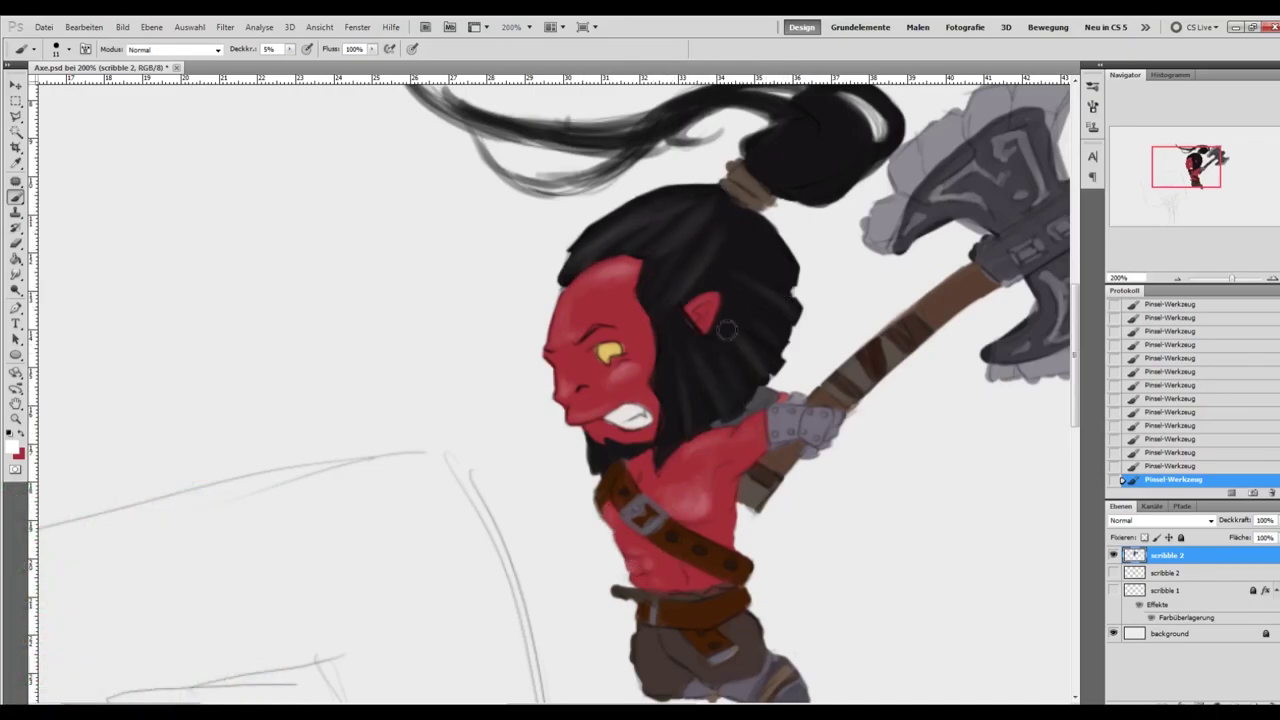
mouse_move(765, 135)
left_mouse_down()
mouse_move(765, 264)
mouse_move(846, 251)
left_mouse_up()
left_click_drag(620, 440, 572, 305)
Shade and blend the face around the eye and cheek with sampled skin reds at 39% brush opacity.
left_click(525, 298, "alt")
left_click(290, 49)
left_click(295, 65)
left_click(579, 345, "alt")
key("b")
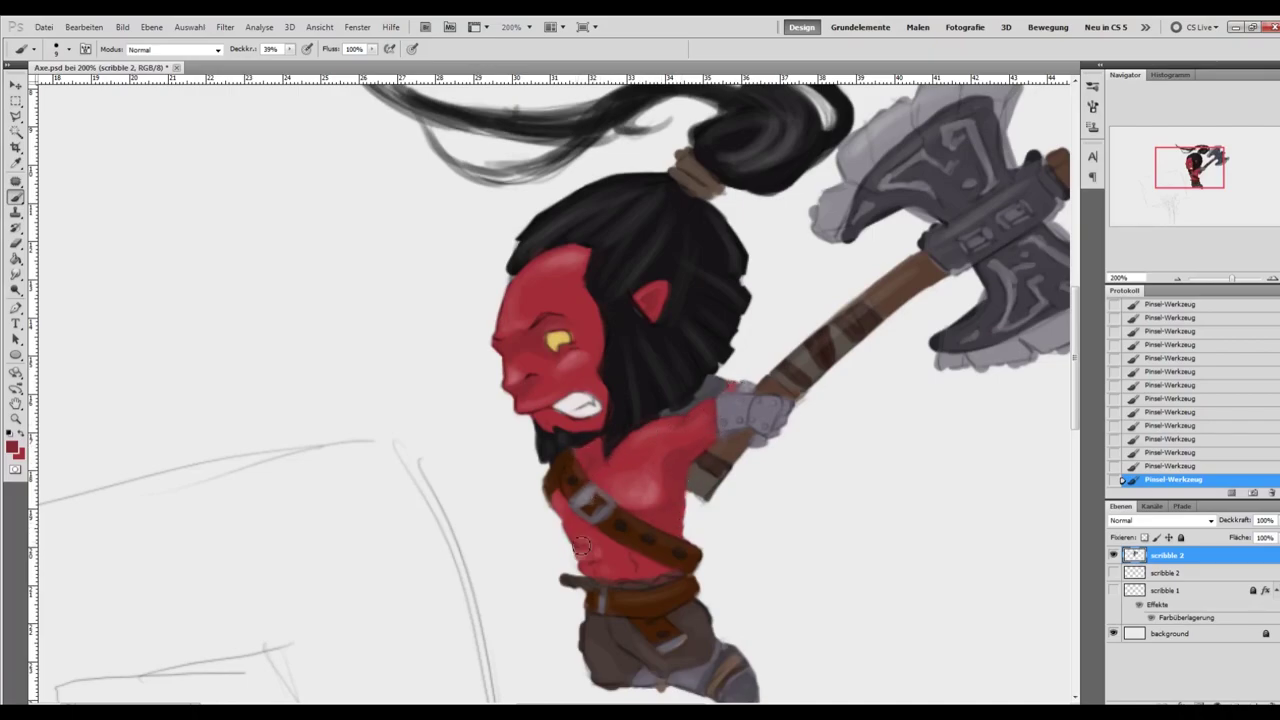
scroll(614, 544, "up", 1)
left_click(603, 372, "alt")
mouse_move(553, 351)
left_mouse_down()
mouse_move(540, 343)
mouse_move(590, 350)
left_mouse_up()
left_click(575, 357, "alt")
left_click(576, 361, "alt")
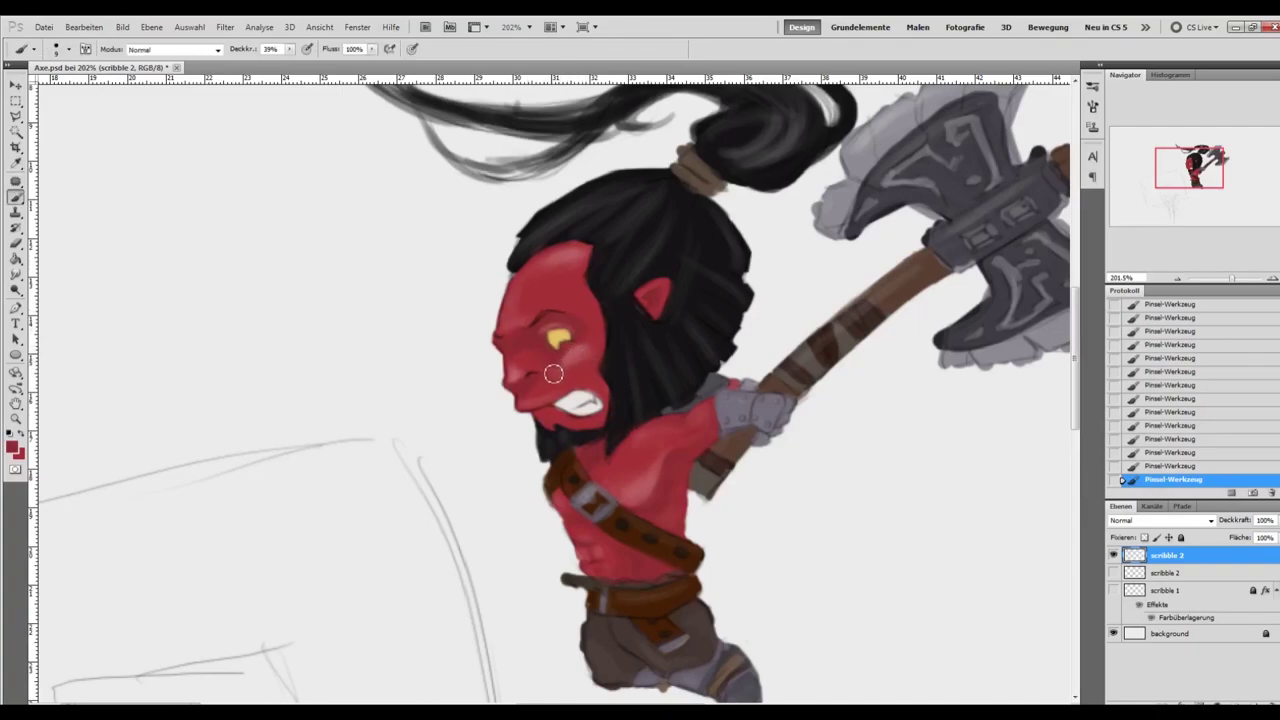
Smooth the shading around the nose and cheek, resampling nearby red tones between strokes.
scroll(526, 350, "up", 1)
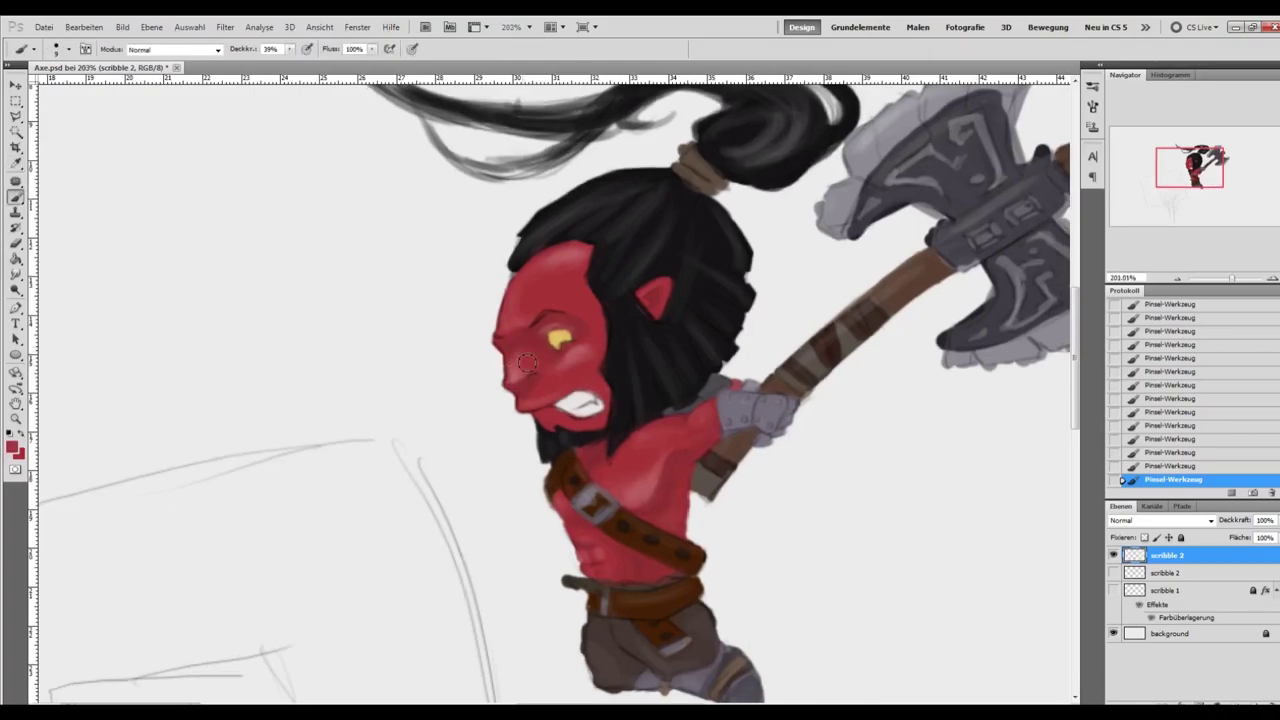
left_click(546, 373, "alt")
key("alt+b")
mouse_move(531, 380)
left_mouse_down()
mouse_move(543, 376)
mouse_move(525, 386)
left_mouse_up()
key("Escape")
left_click(543, 374, "alt")
left_click(537, 376, "alt")
key("alt+b")
key("Escape")
left_click(536, 356, "alt")
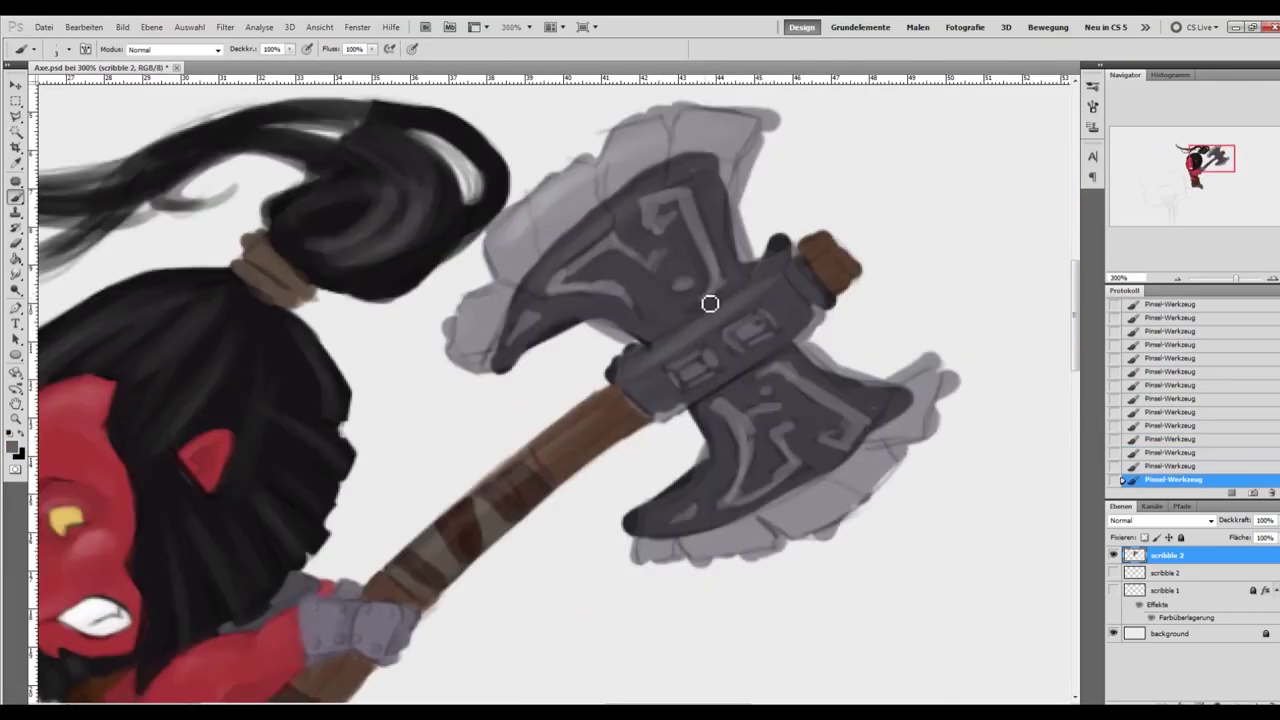
Sharpen the hooked ornament on the upper axe blade with crisp light lines and dark edges.
left_click_drag(702, 252, 720, 289)
left_click_drag(690, 226, 724, 300)
mouse_move(700, 276)
left_mouse_down()
mouse_move(678, 208)
mouse_move(645, 231)
mouse_move(652, 209)
mouse_move(668, 206)
mouse_move(665, 240)
left_mouse_up()
left_click(735, 287, "alt")
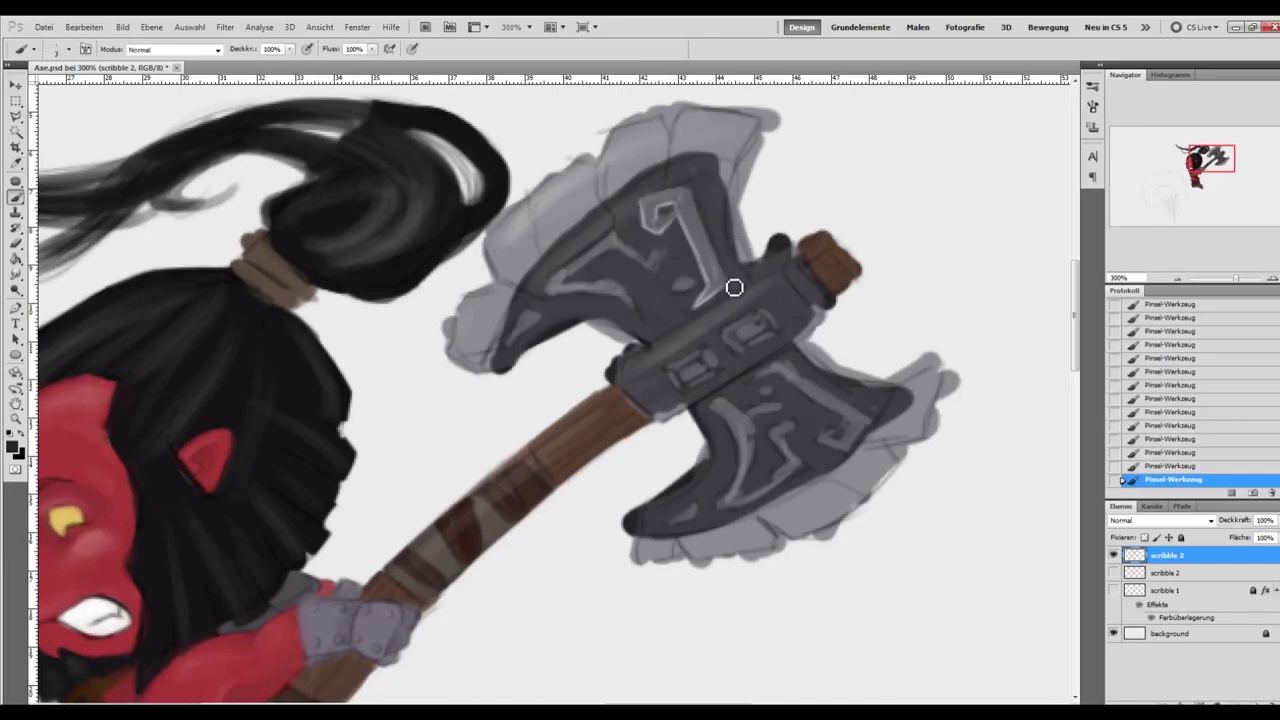
left_click_drag(723, 297, 708, 291)
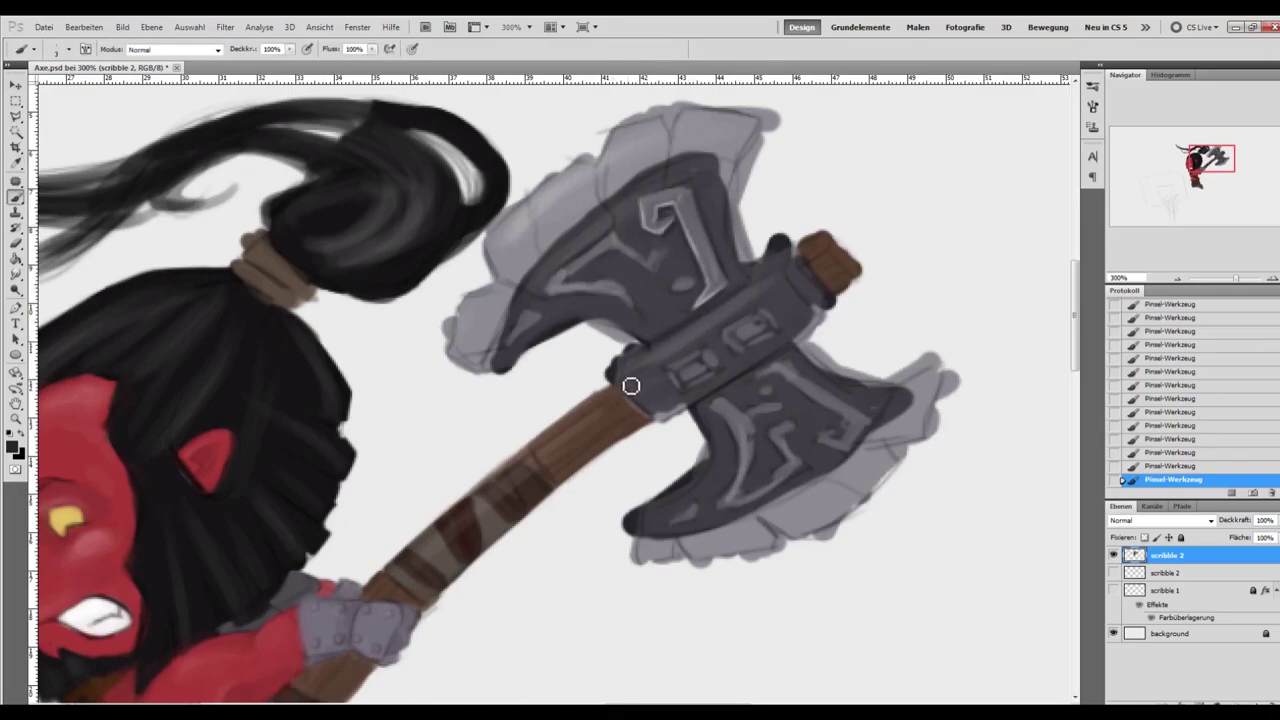
Define the metal collar of the axe head with light edge highlights and dark shadow lines in sampled greys.
left_click(628, 341, "alt")
mouse_move(627, 381)
left_mouse_down()
mouse_move(744, 316)
mouse_move(646, 377)
left_mouse_up()
left_click(732, 319, "alt")
left_click(784, 286, "alt")
left_click_drag(780, 278, 684, 356)
left_click(672, 430, "alt")
left_click_drag(671, 411, 757, 366)
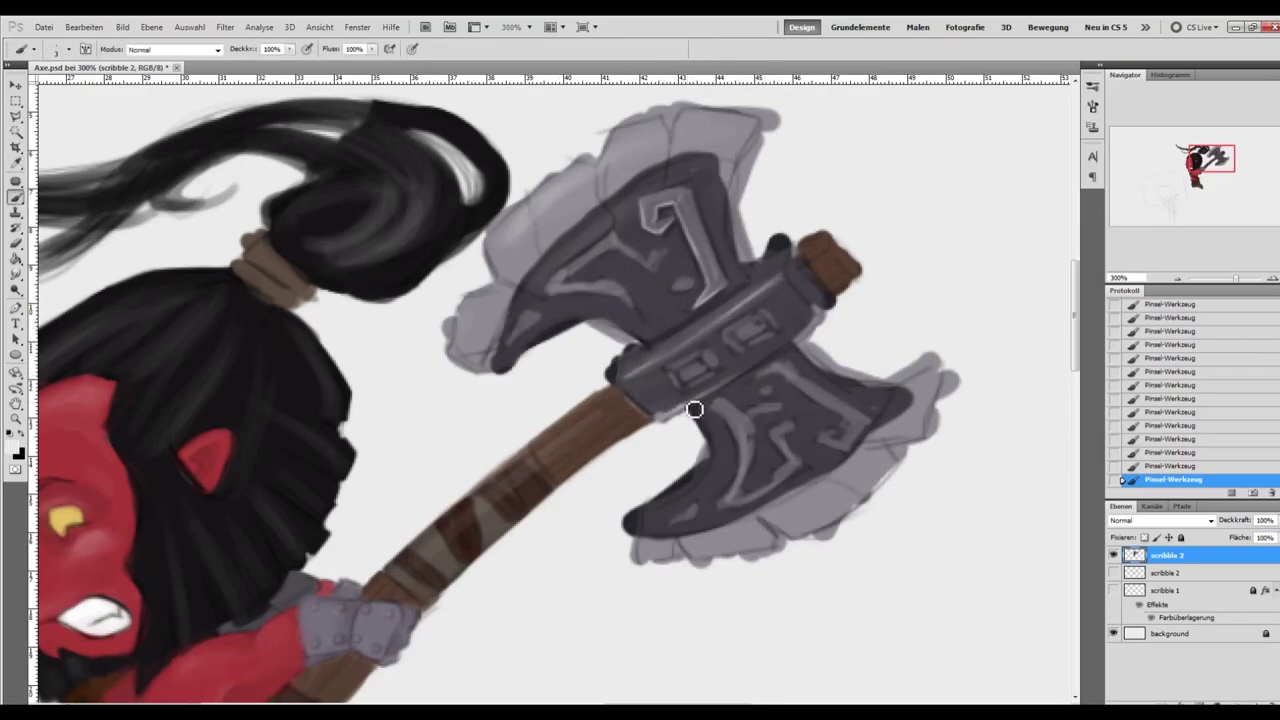
mouse_move(725, 409)
left_mouse_down()
mouse_move(750, 463)
mouse_move(710, 377)
mouse_move(731, 397)
left_mouse_up()
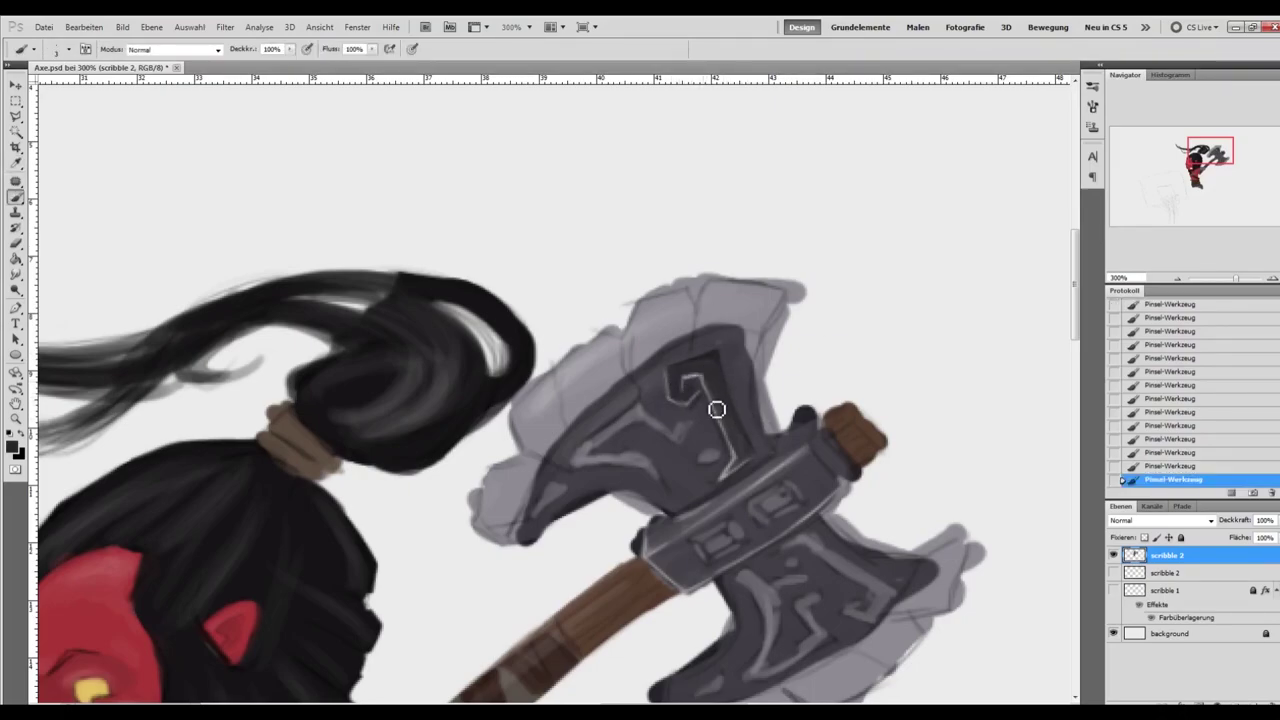
Refine the pointed ornament on the upper blade beside the ponytail with light outlines and dark shading.
scroll(741, 457, "left", 3)
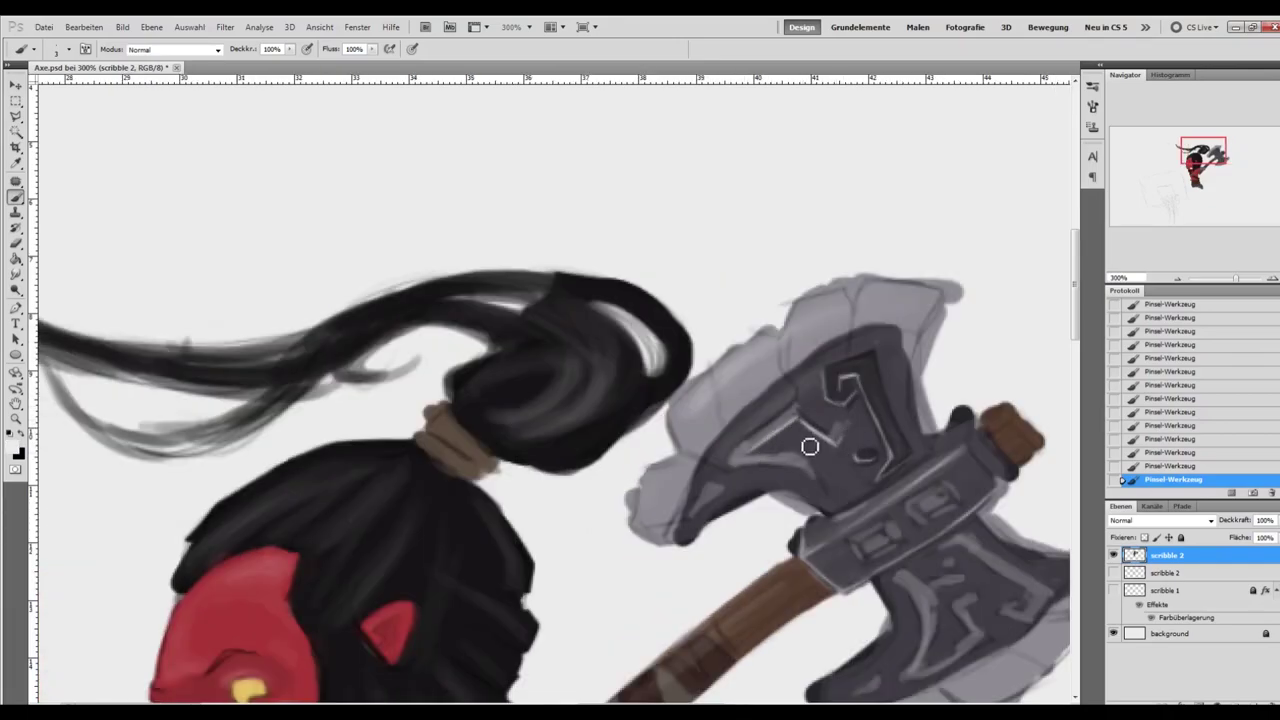
left_click_drag(810, 478, 737, 457)
left_click(815, 485, "alt")
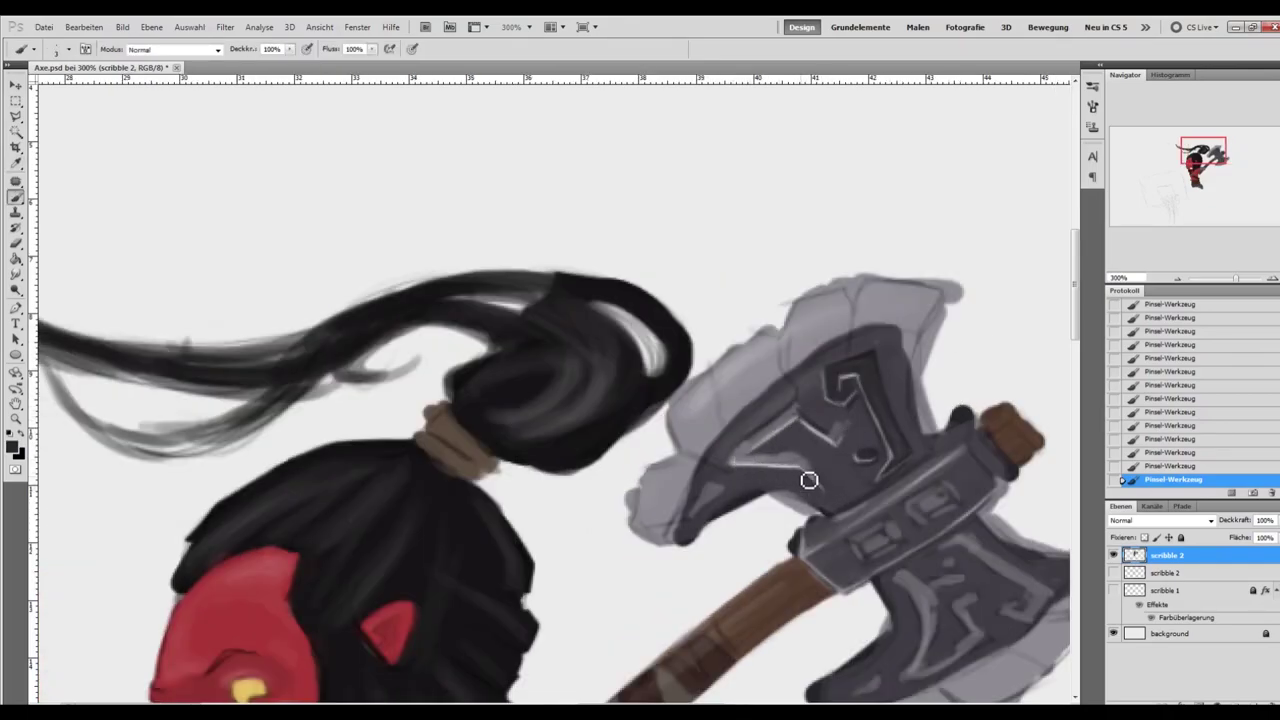
left_click_drag(802, 413, 847, 435)
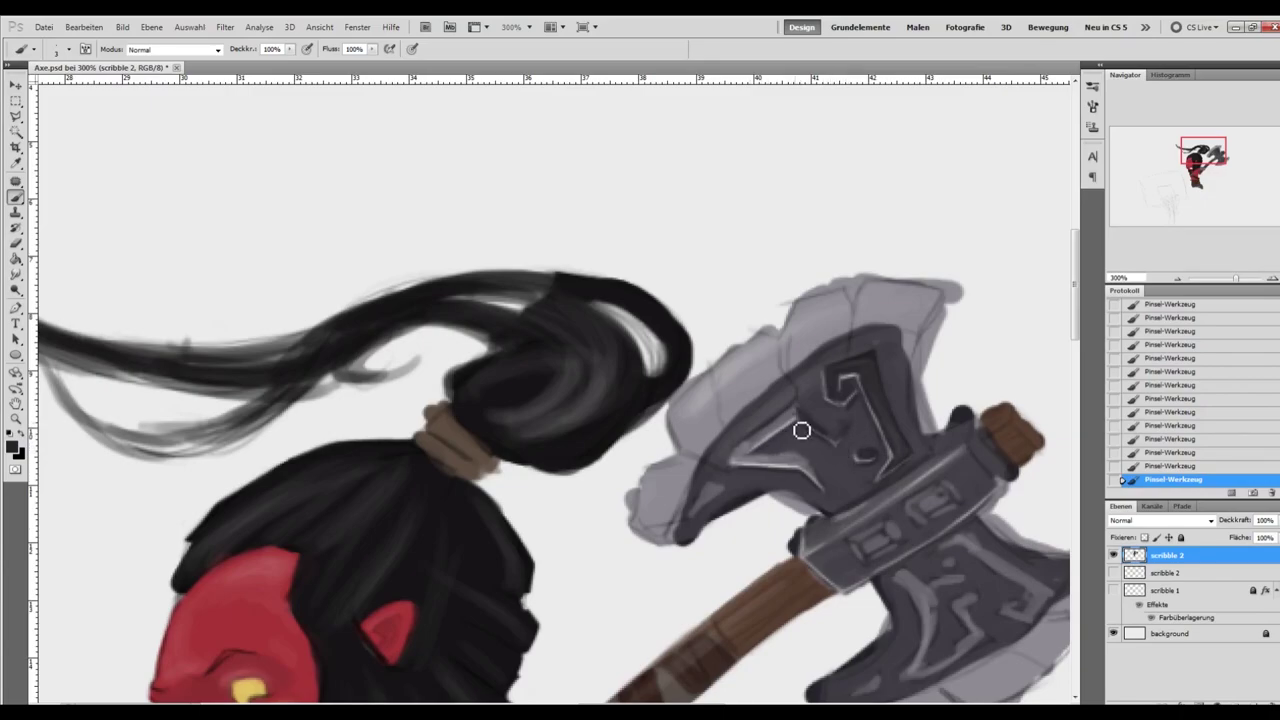
left_click(797, 429, "alt")
mouse_move(786, 429)
left_mouse_down()
mouse_move(747, 459)
mouse_move(800, 419)
mouse_move(766, 465)
mouse_move(777, 465)
mouse_move(753, 466)
mouse_move(814, 480)
left_mouse_up()
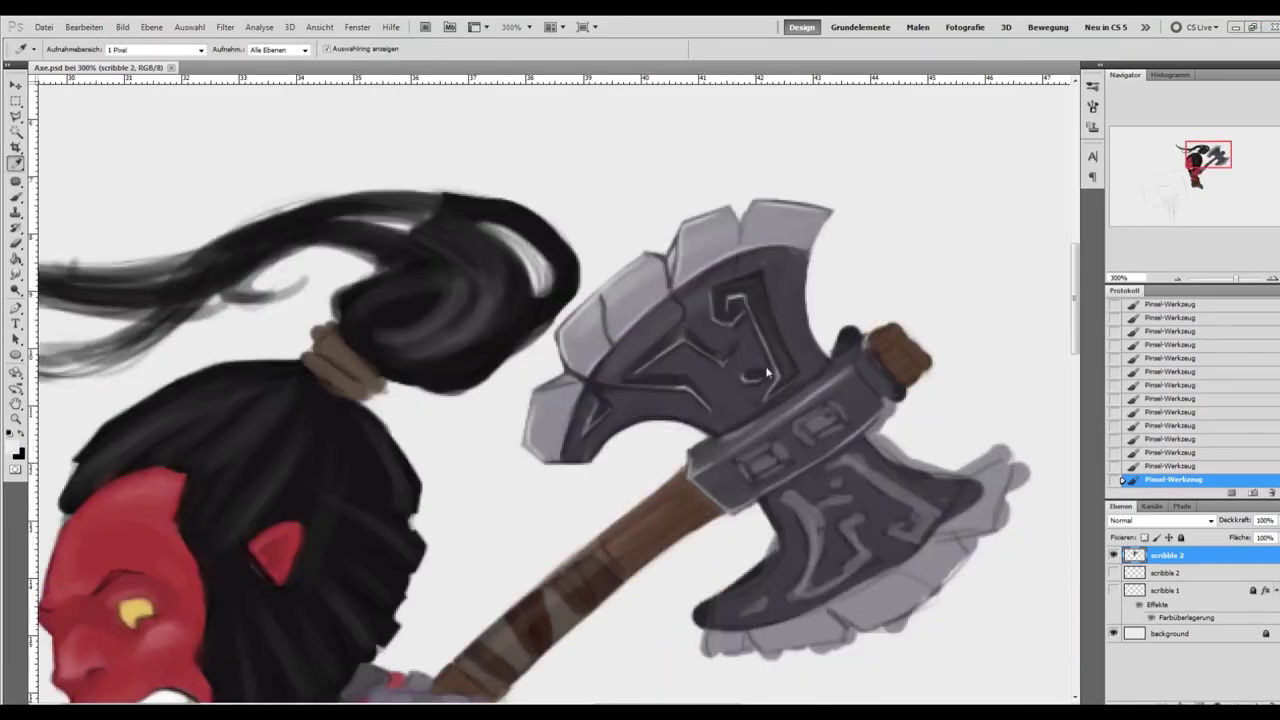
Redefine the angular ornament and inner contour of the lower axe blade with sampled dark and light greys.
key("b")
left_click(888, 489, "alt")
left_click_drag(912, 497, 942, 511)
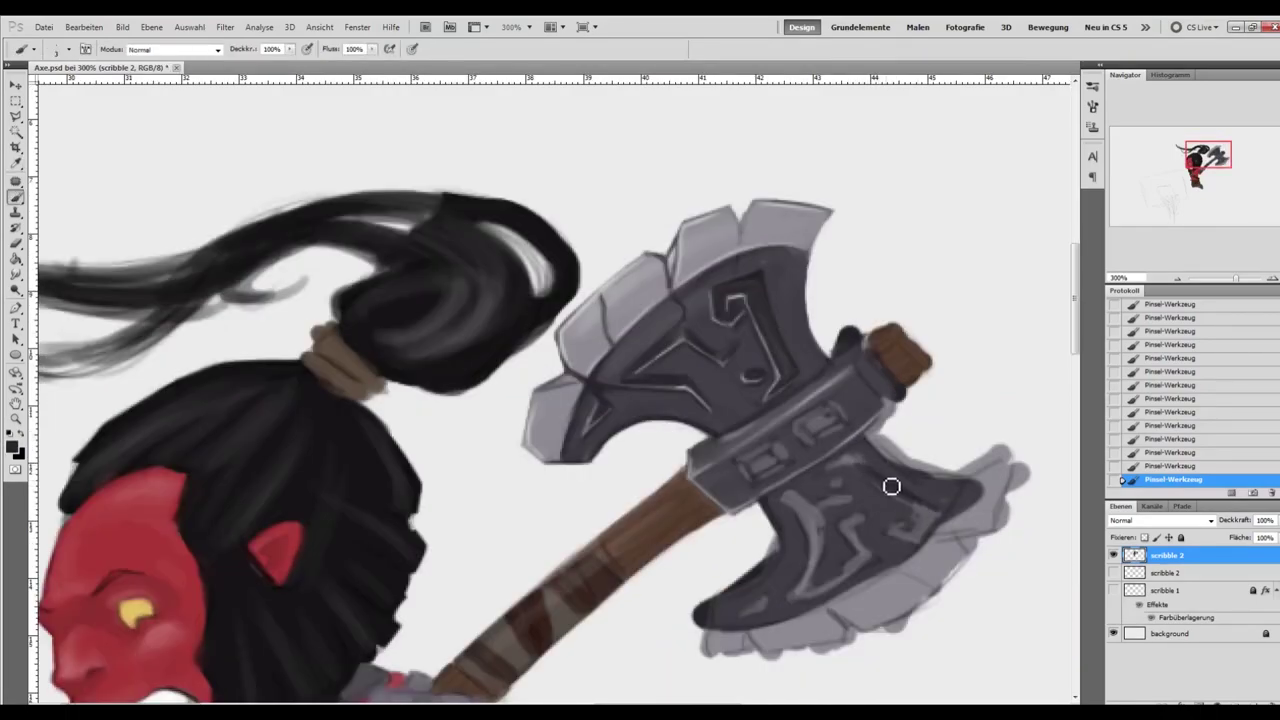
left_click(860, 474, "alt")
mouse_move(860, 474)
left_mouse_down()
mouse_move(923, 508)
mouse_move(900, 514)
mouse_move(907, 534)
mouse_move(931, 521)
mouse_move(914, 531)
left_mouse_up()
left_click(926, 523, "alt")
left_click(859, 476, "alt")
left_click(841, 462, "alt")
left_click(907, 451, "alt")
mouse_move(908, 461)
left_mouse_down()
mouse_move(876, 435)
mouse_move(933, 473)
mouse_move(920, 486)
mouse_move(980, 466)
mouse_move(969, 489)
left_mouse_up()
left_click(929, 486, "alt")
Erase the rough edges around the lower axe blade and the wooden tip of the handle.
key("e")
mouse_move(700, 598)
left_mouse_down()
mouse_move(773, 547)
mouse_move(735, 582)
mouse_move(768, 567)
mouse_move(774, 525)
left_mouse_up()
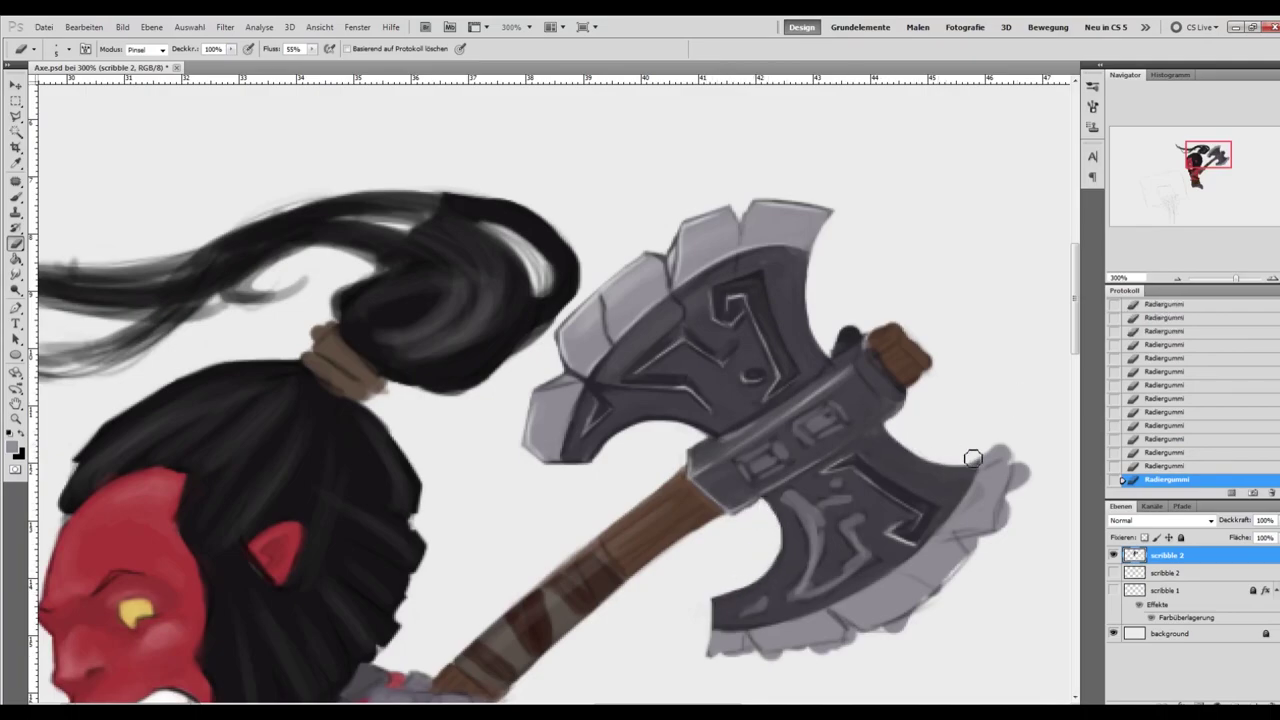
left_click_drag(958, 460, 1004, 444)
left_click_drag(934, 356, 888, 326)
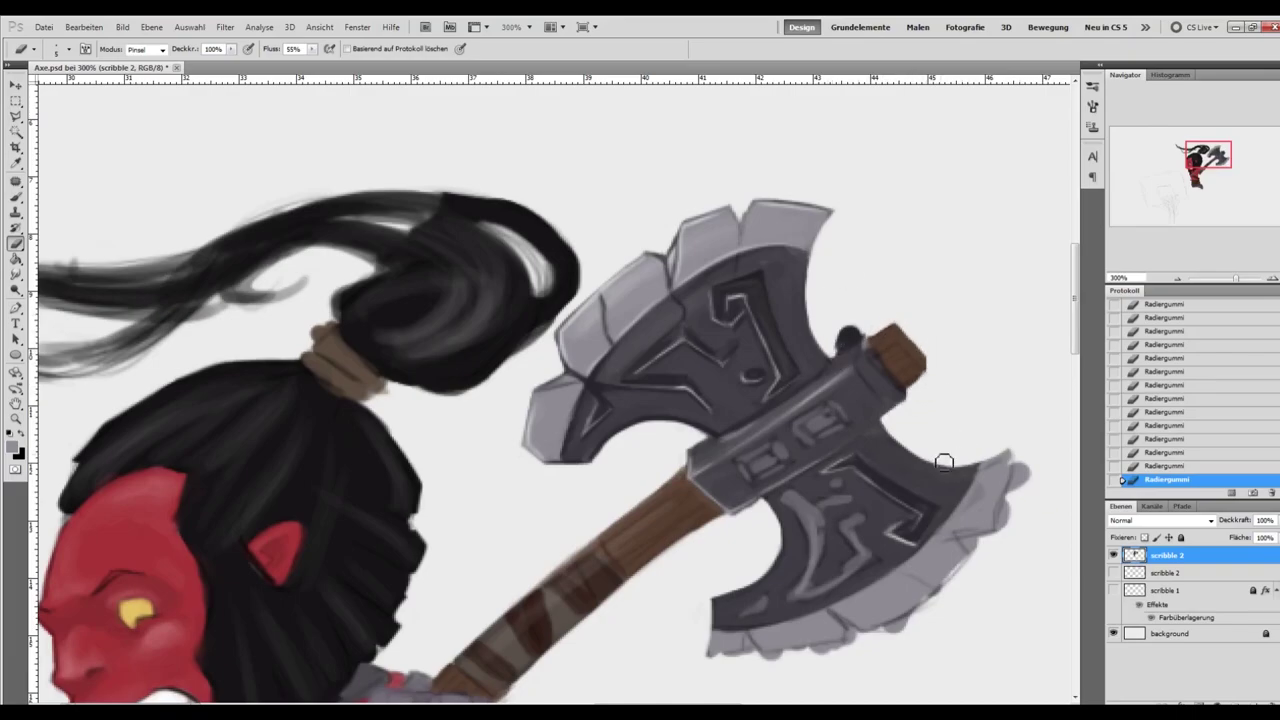
left_click_drag(1010, 462, 1034, 517)
key("b")
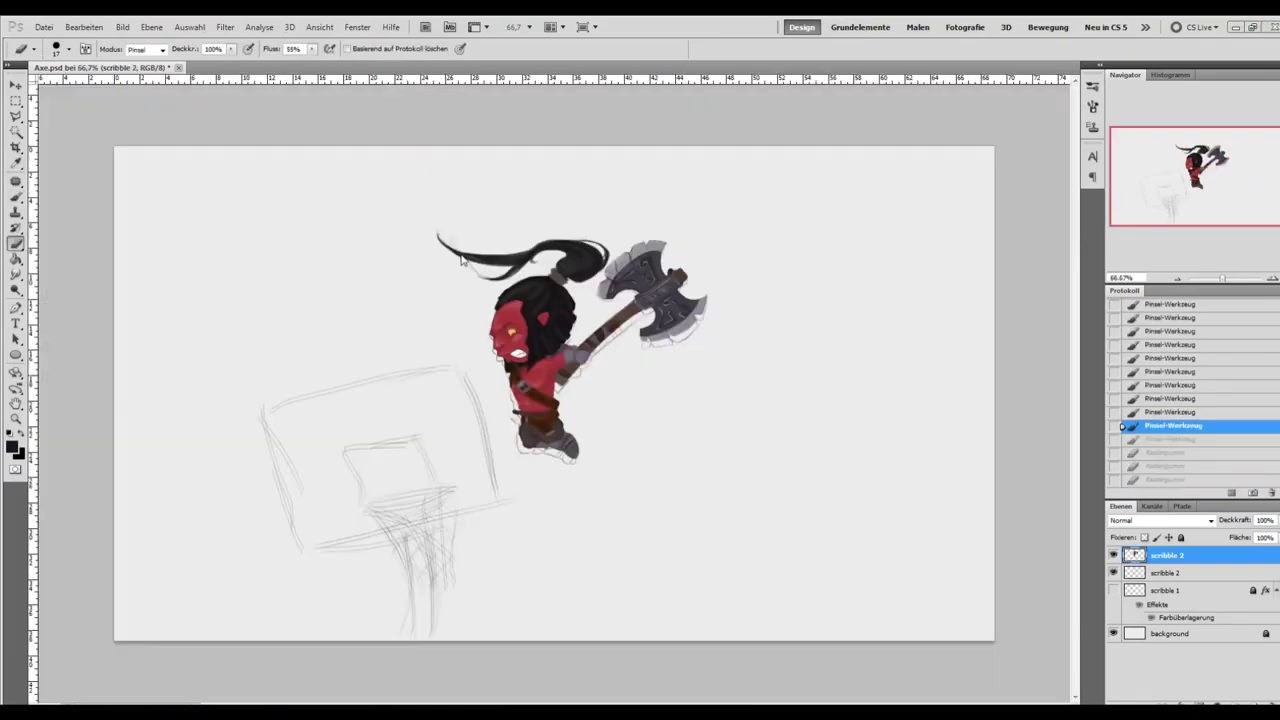
Erase the ponytail's long trailing strands and reshape the remaining hair into a short, upward-curling tip.
left_click_drag(465, 268, 530, 278)
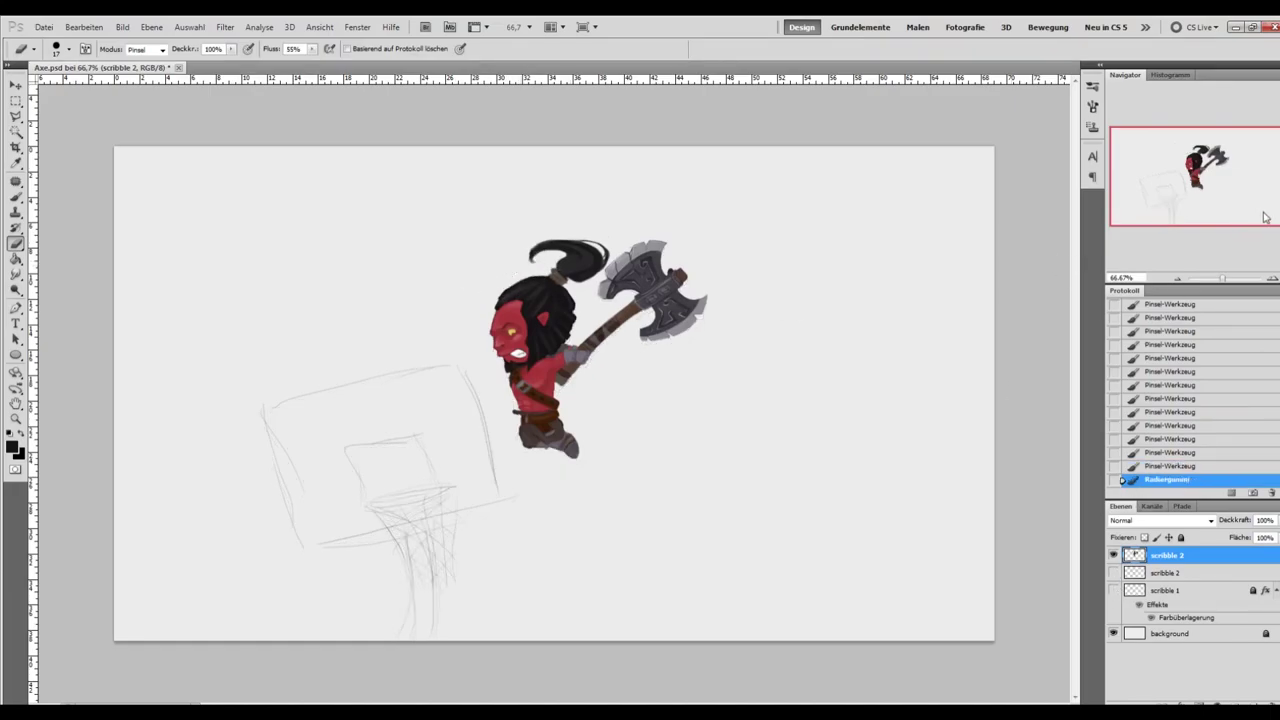
key("ctrl+plus")
key("b")
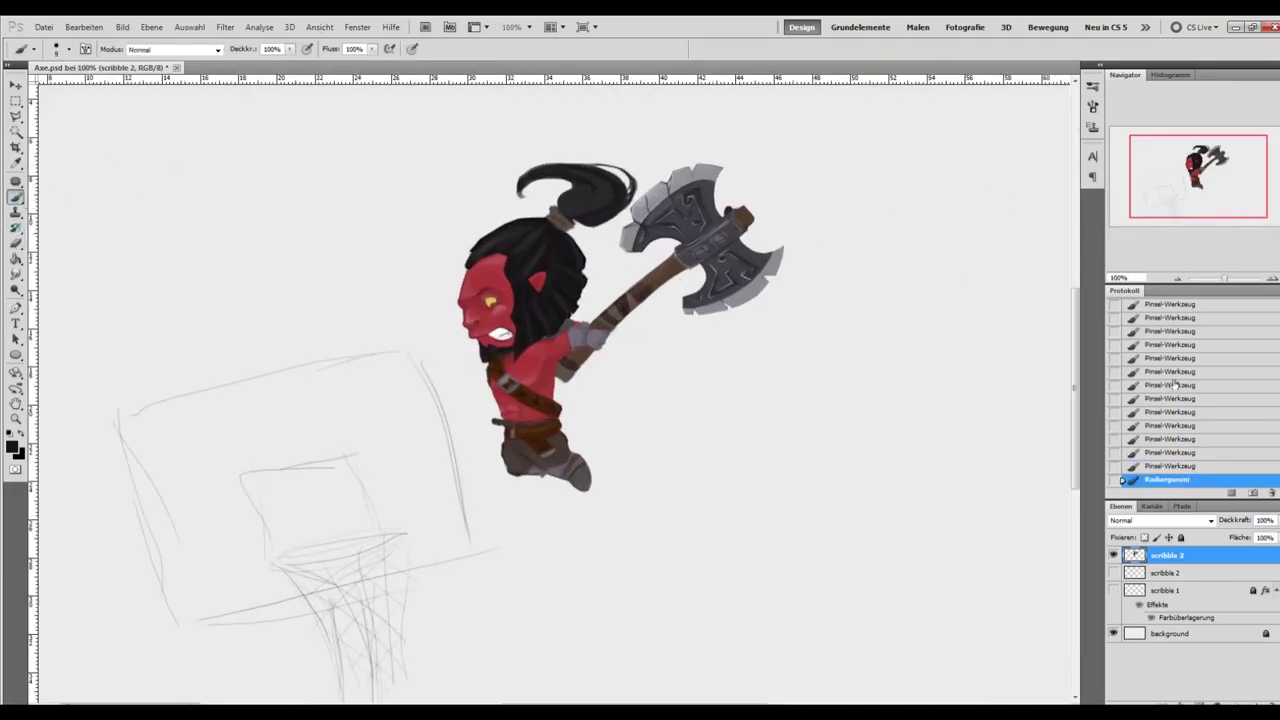
left_click_drag(579, 172, 566, 154)
left_click_drag(582, 176, 566, 150)
left_click_drag(574, 170, 567, 147)
key("e")
left_click_drag(514, 206, 567, 151)
Compare the ponytail with its earlier versions using the history states.
key("ctrl+minus")
left_click(1168, 358)
left_click(1166, 372)
left_click(1160, 480)
left_click(1168, 358)
left_click(1166, 372)
left_click(1155, 481)
Select the ponytail with the Polygonal Lasso, rotate it -10.25° with Free Transform, reposition it on the head and deselect.
key("ctrl+plus")
key("l")
mouse_move(506, 186)
left_mouse_down()
mouse_move(586, 232)
mouse_move(558, 118)
left_mouse_up()
left_click(557, 122)
left_click(514, 142)
left_click(506, 187)
key("ctrl+t")
left_click_drag(684, 261, 697, 240)
left_click_drag(592, 190, 574, 189)
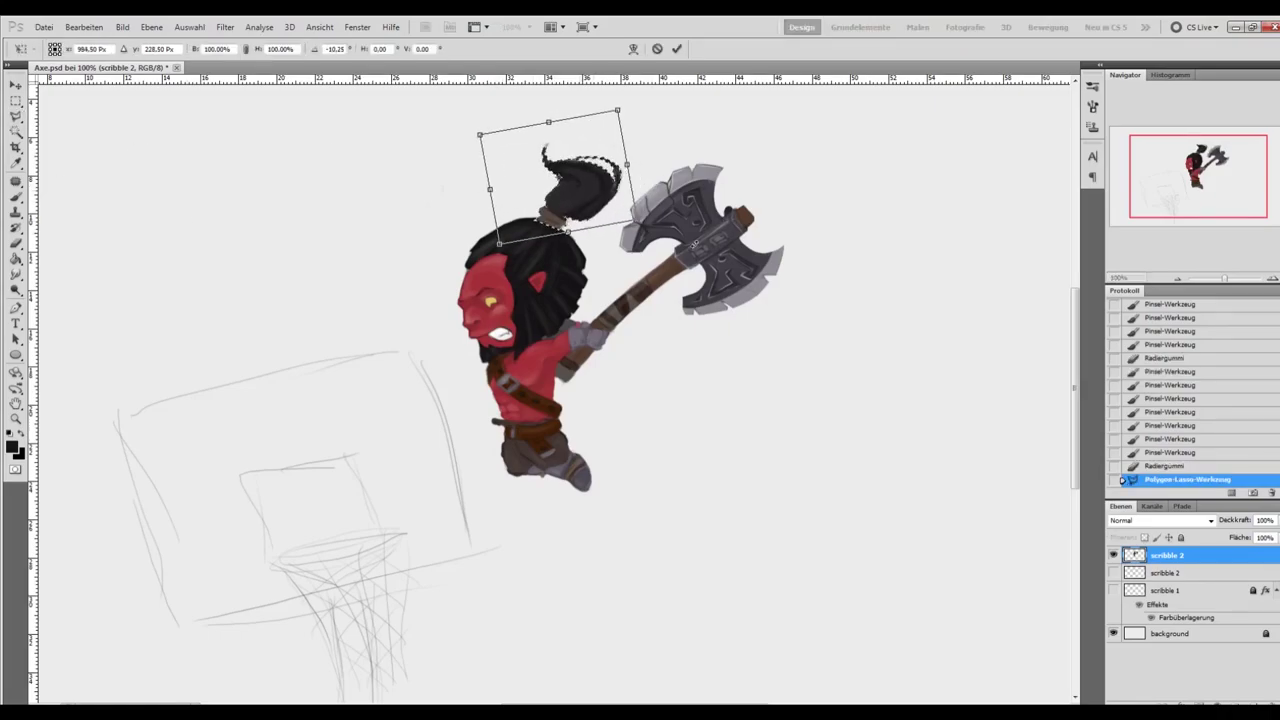
key("Return")
left_click(15, 101)
left_click(163, 153)
Compare the figure before and after the ponytail rotation using the history states.
key("ctrl+minus")
left_click(1160, 453)
left_click(1160, 439)
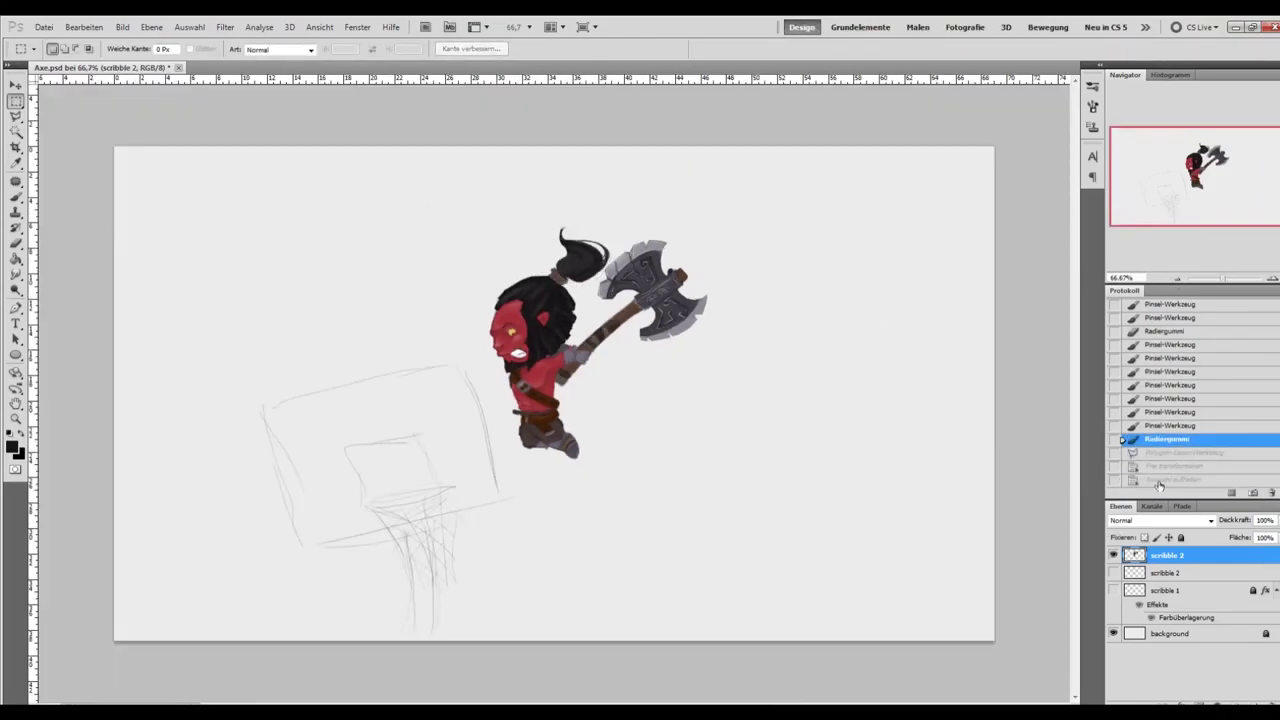
left_click(1158, 481)
key("ctrl+plus")
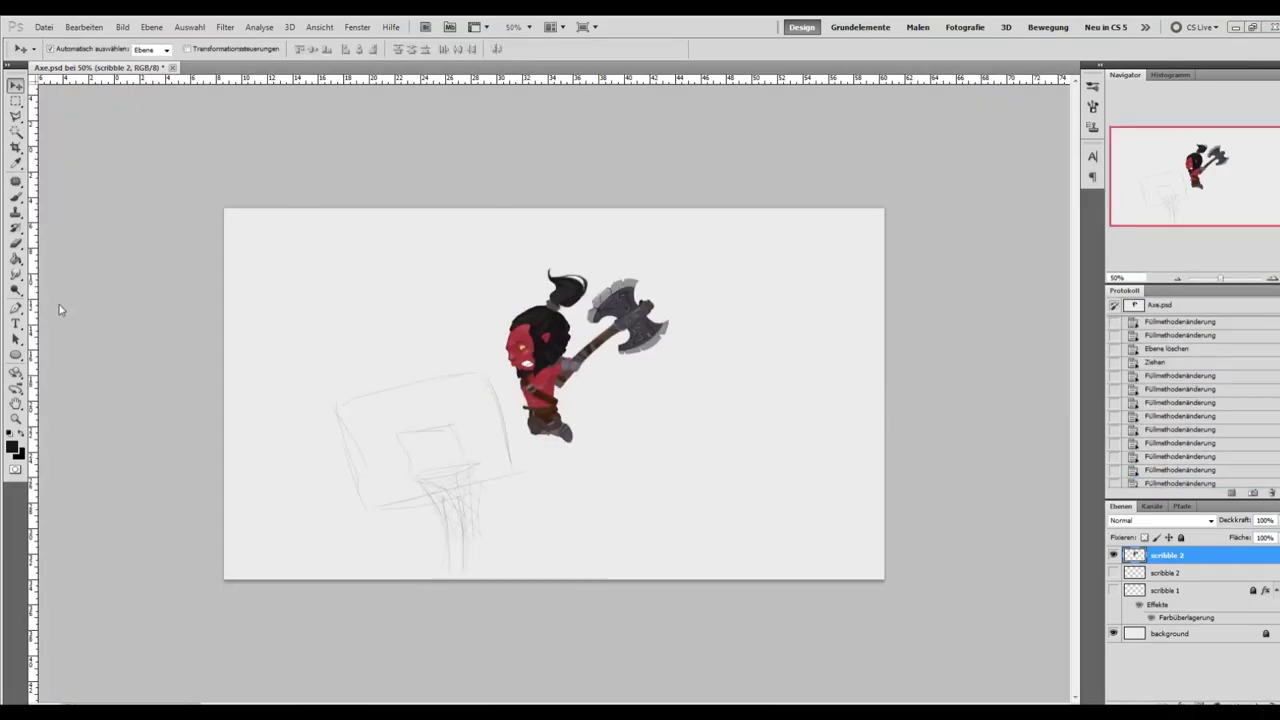
Crop the canvas to a portrait format around the figure and hoop, extending it above and below the artwork.
key("c")
left_click_drag(303, 208, 706, 589)
left_click_drag(505, 208, 505, 97)
left_click_drag(505, 580, 505, 621)
key("Return")
Unlock the background layer and stretch it vertically with Free Transform to fill the whole canvas.
left_click(1168, 664)
left_click(1182, 538)
key("ctrl+t")
left_click_drag(555, 243, 555, 120)
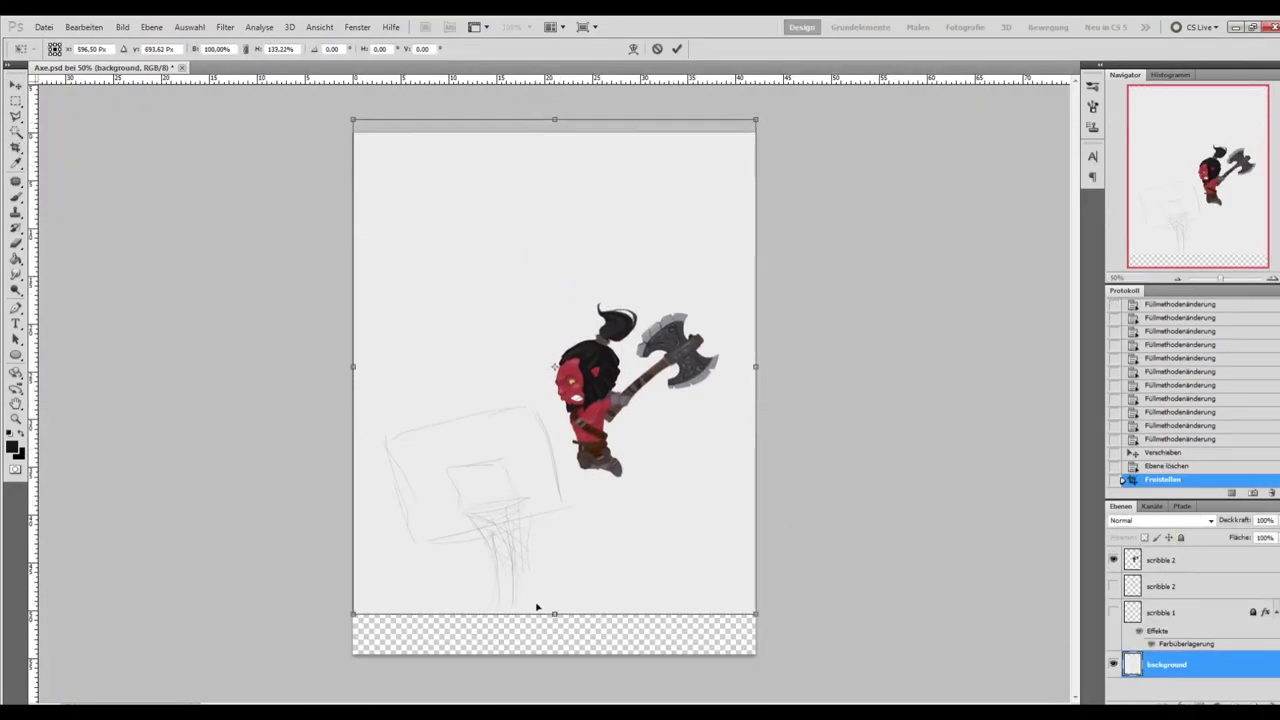
left_click_drag(547, 616, 547, 657)
key("Return")
Select the hoop sketch on the upper scribble 2 layer with the Polygonal Lasso and move it slightly downward.
left_click(1163, 560)
key("l")
left_click(370, 411)
left_click(401, 574)
left_click(370, 411)
key("ctrl+t")
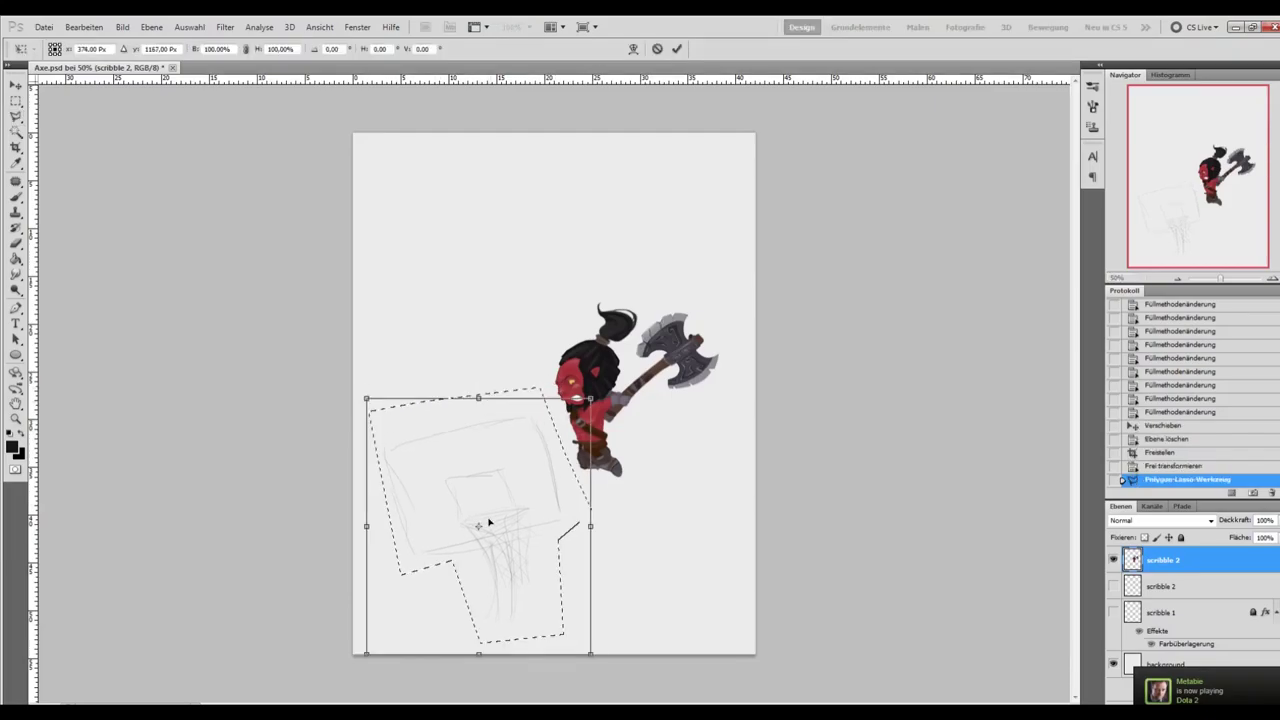
left_click_drag(491, 521, 489, 530)
key("Return")
Select the Axe figure with the Polygonal Lasso, enlarge it slightly with Free Transform and deselect.
left_click(531, 319)
left_click(529, 418)
left_click(533, 319)
key("ctrl+t")
left_click_drag(651, 456, 660, 467)
left_click_drag(544, 286, 535, 276)
key("Return")
key("ctrl+d")
Examine the portrait composition of the figure and hoop at different magnifications.
key("m")
key("ctrl+plus")
key("ctrl+plus")
scroll(811, 604, "down", 3)
scroll(809, 579, "up", 3)
key("ctrl+minus")
key("ctrl+minus")
key("ctrl+plus")
key("ctrl+plus")
scroll(809, 579, "down", 3)
key("ctrl+minus")
left_click(45, 28)
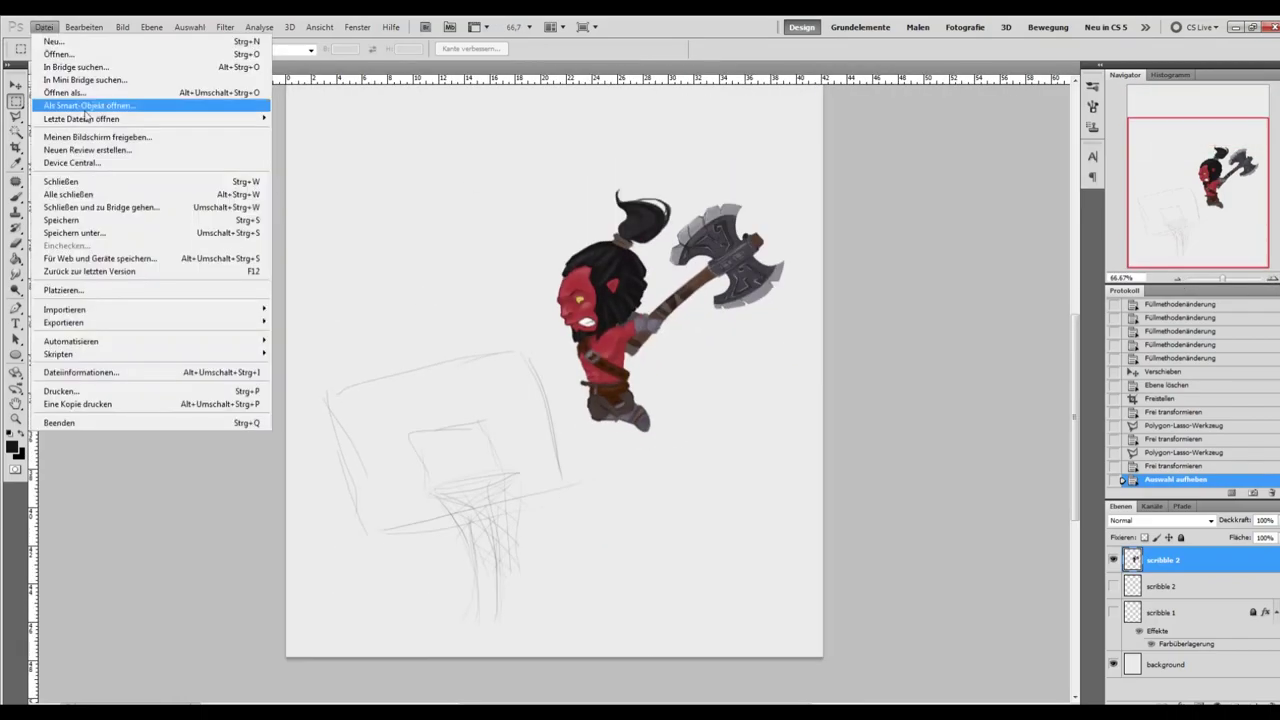
left_click(75, 230)
left_click(1178, 359)
left_click(814, 236)
Draw a rectangle shape over the sketched backboard and use Free Transform to rotate and fit it to the sketch's tilt.
left_click(16, 356)
left_click(15, 357)
left_click(16, 356)
left_click(75, 354)
left_click_drag(325, 395, 559, 548)
key("ctrl+t")
left_click_drag(574, 558, 590, 513)
left_click_drag(441, 489, 457, 455)
left_click_drag(590, 473, 583, 484)
left_click_drag(577, 537, 571, 543)
key("Return")
Warp the backboard rectangle so its edges and corners curve to follow the sketched board.
left_click(45, 28)
mouse_move(84, 28)
mouse_move(120, 289)
left_click(328, 373)
left_click_drag(521, 349, 496, 362)
left_click_drag(579, 477, 531, 494)
left_click_drag(577, 408, 597, 405)
left_click_drag(579, 547, 550, 557)
left_click_drag(388, 547, 369, 557)
left_click_drag(325, 477, 358, 468)
left_click_drag(331, 409, 323, 411)
left_click_drag(449, 460, 456, 455)
left_click_drag(325, 337, 309, 359)
left_click_drag(288, 413, 301, 384)
key("Return")
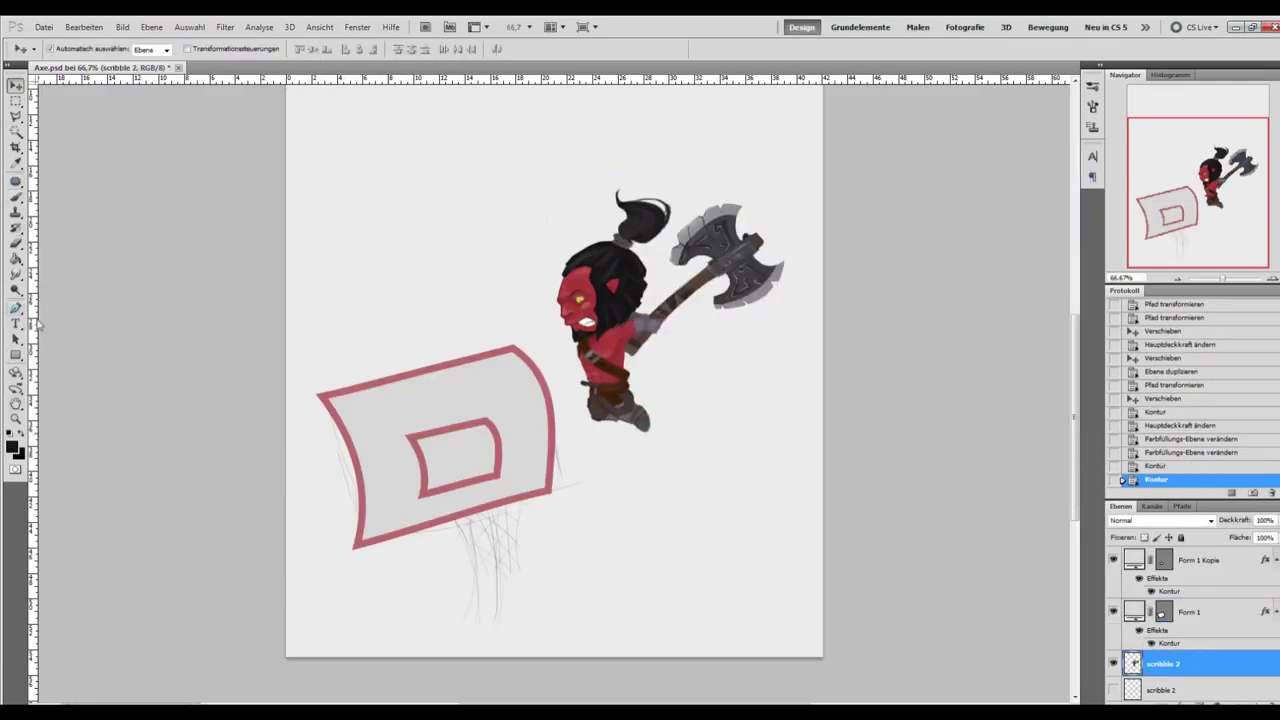
Duplicate the inner frame shape Form 1 Kopie and shrink the copy with Free Transform into a small bracket beneath the inner frame.
left_click(1200, 560)
key("ctrl+j")
key("ctrl+t")
left_click_drag(503, 499, 473, 497)
key("Return")
Recolor the stroke of the backboard shape Form 1 with the darker red sampled from the inner frame's outline.
left_click_drag(1273, 525, 1273, 523)
left_click(1200, 612)
left_click(1192, 664)
double_click(1165, 696)
left_click(796, 291)
left_click(445, 430)
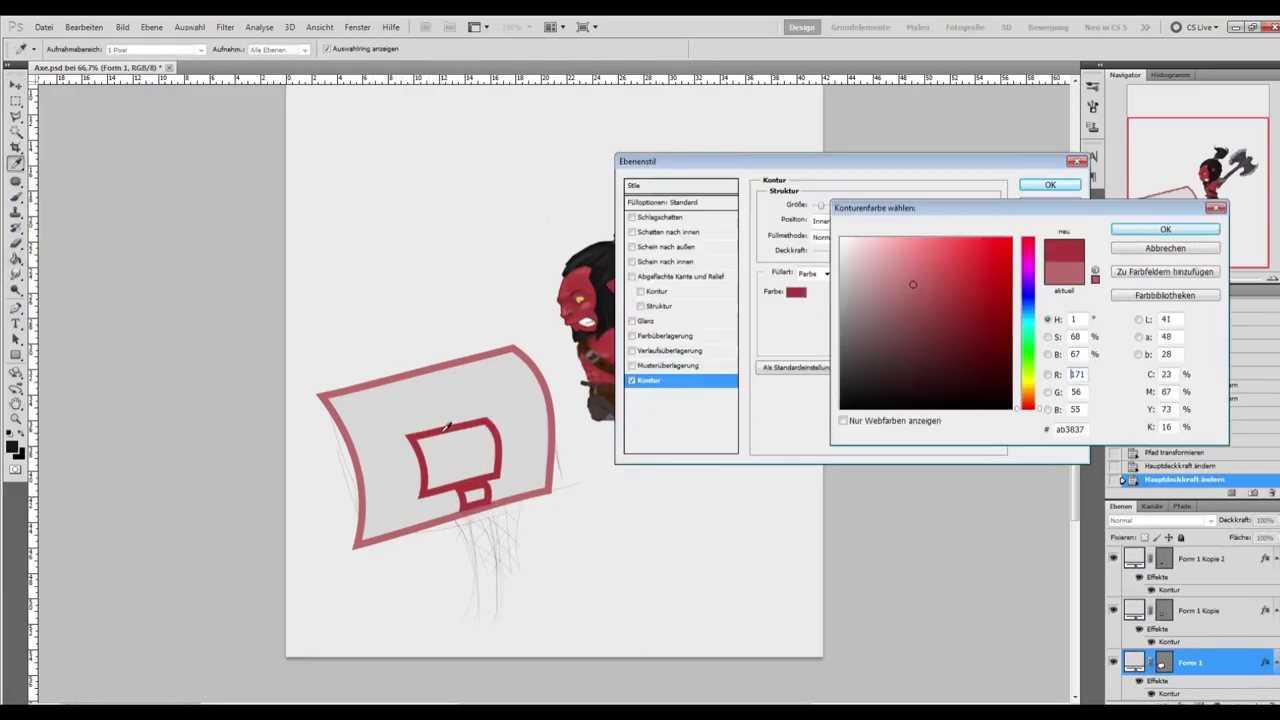
left_click(1165, 229)
left_click(1050, 185)
Delete the stroke effect of the bracket shape Form 1 Kopie 2 and fill the shape with the backboard outline's red.
left_click_drag(1168, 590, 1272, 705)
double_click(1134, 560)
left_click(549, 425)
left_click(1162, 230)
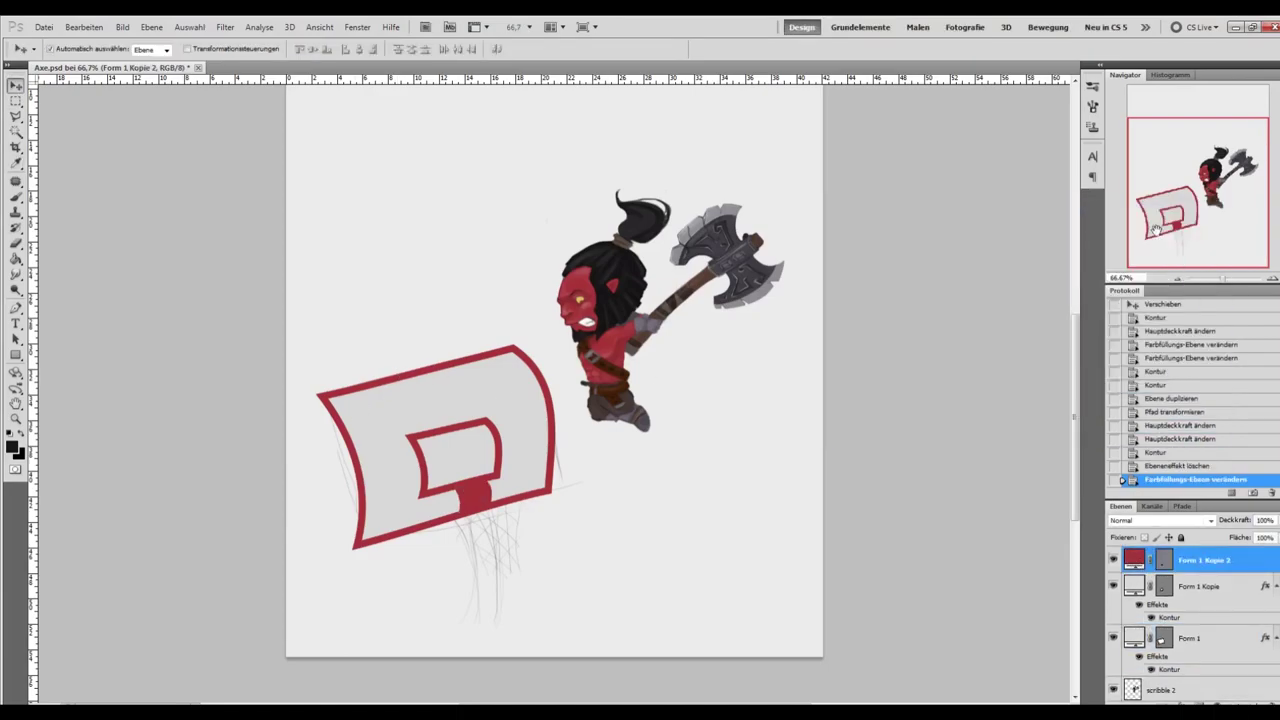
Draw a dark ellipse for the rim across the bracket, fit its tilt with Free Transform and open its layer style.
scroll(547, 418, "down", 4)
key("u")
left_click(1112, 638)
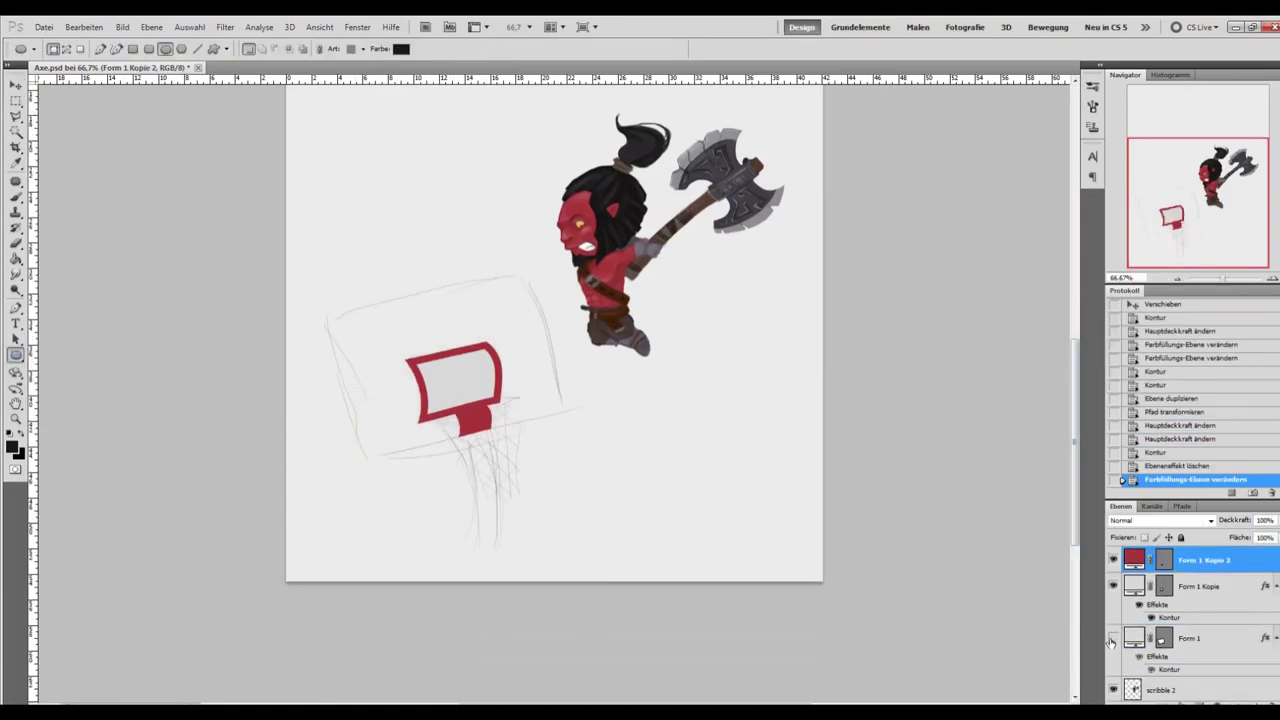
left_click(1113, 664)
left_click_drag(525, 431, 580, 399)
key("ctrl+t")
left_click_drag(476, 422, 467, 418)
left_click_drag(533, 440, 490, 415)
key("Return")
key("v")
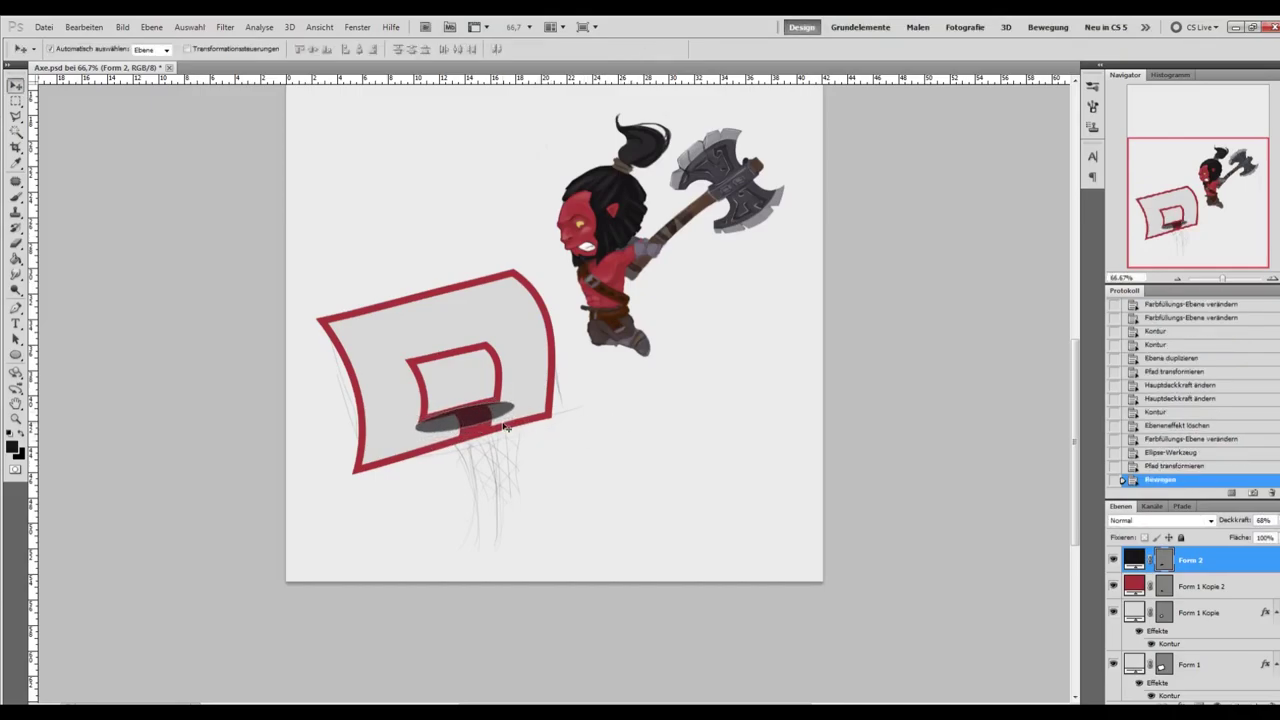
double_click(1186, 570)
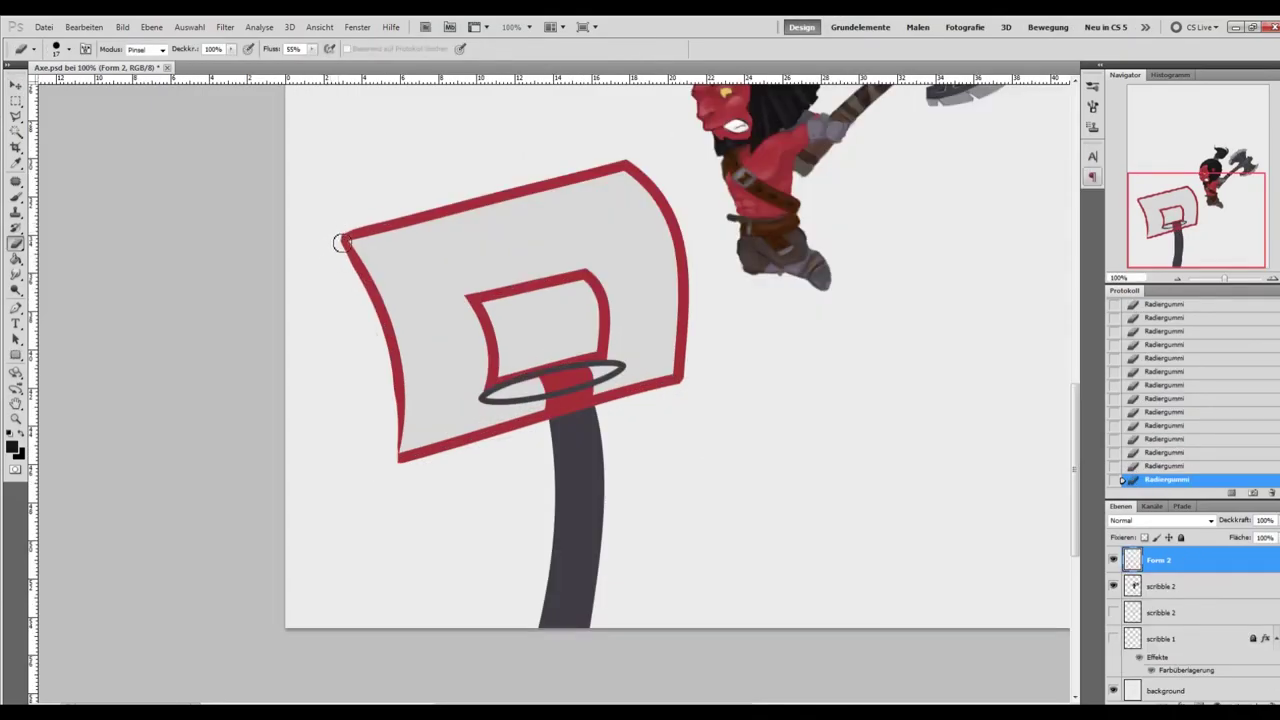
Paint over the lower corners of the backboard's frame with the Brush in the sampled red.
key("b")
left_click(655, 384, "alt")
left_click_drag(638, 391, 668, 384)
left_click_drag(664, 383, 681, 379)
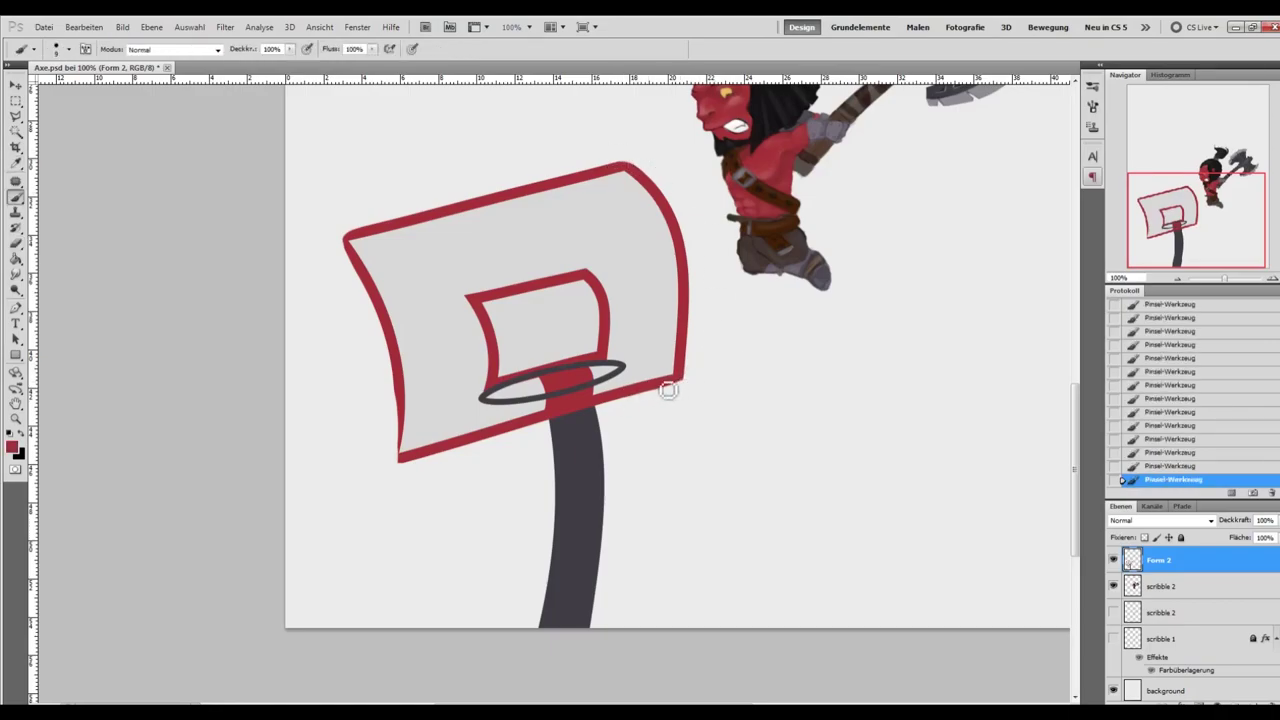
left_click_drag(412, 454, 414, 443)
Clean up the sides and corners of the inner frame with brush strokes in colors sampled from the board.
left_click(677, 337, "alt")
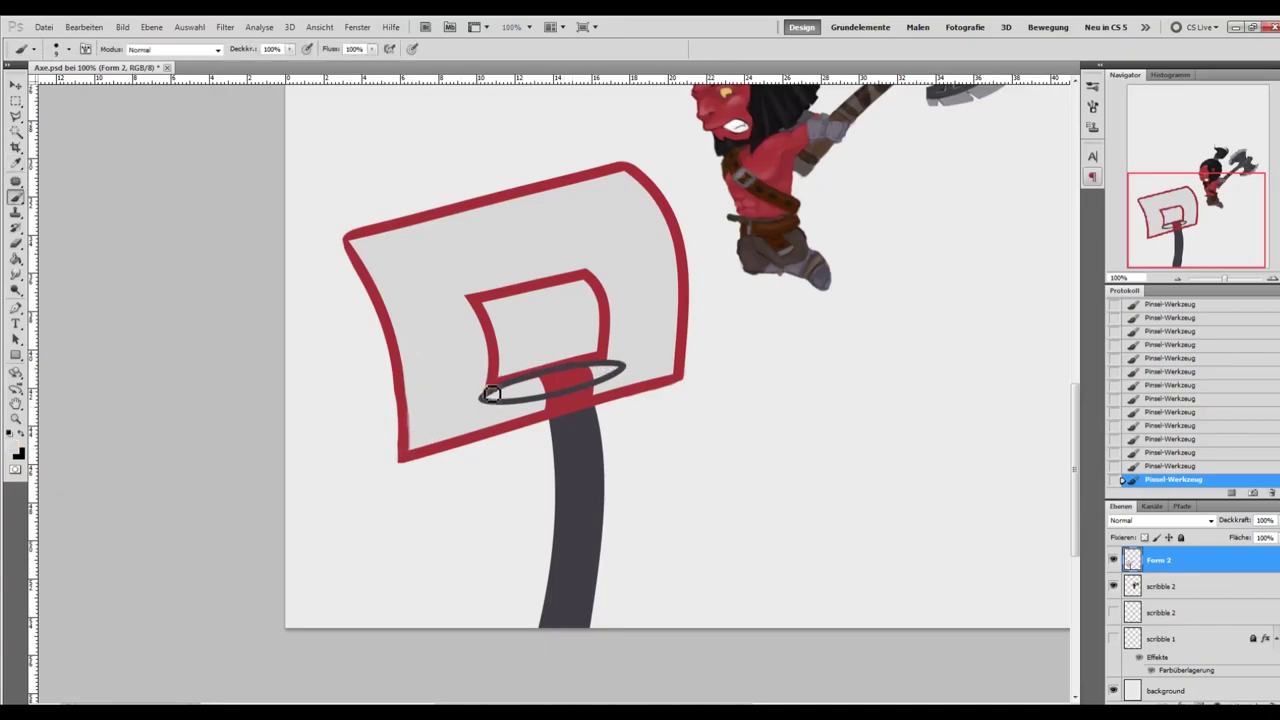
left_click(504, 384, "alt")
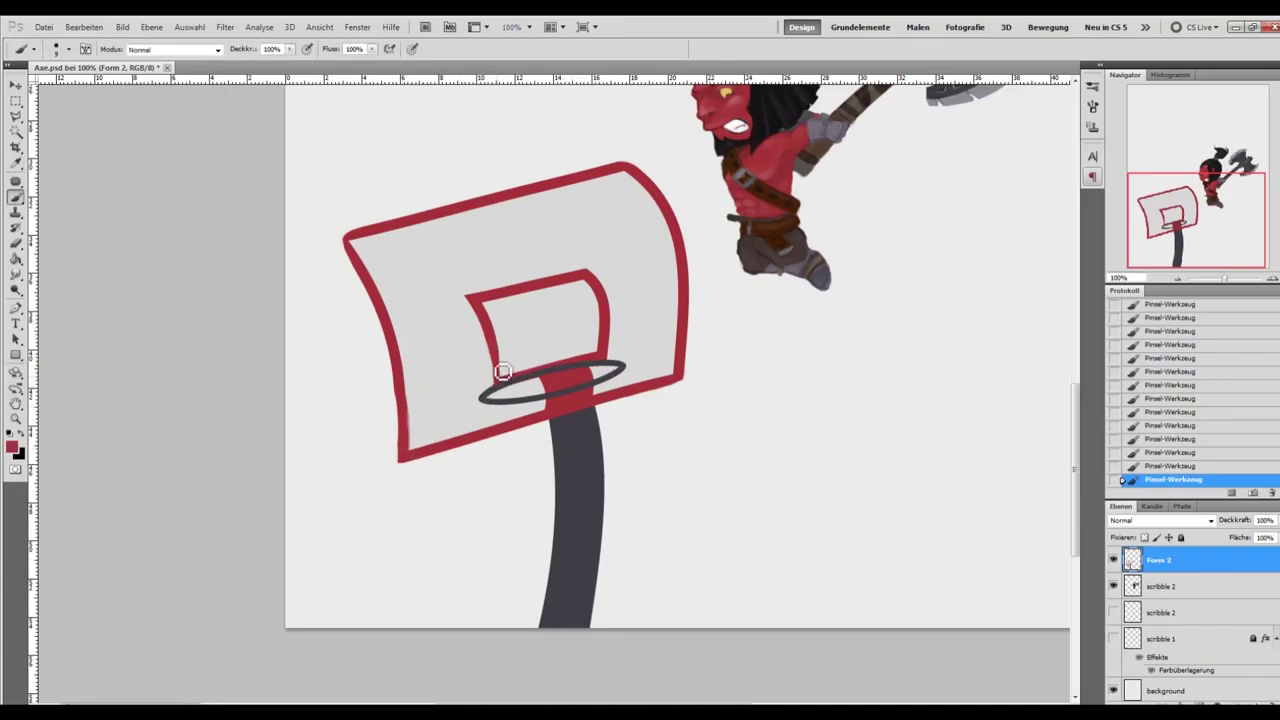
left_click_drag(500, 355, 508, 374)
left_click_drag(480, 313, 498, 338)
left_click(500, 290, "alt")
left_click(443, 291, "alt")
mouse_move(615, 285)
left_mouse_down()
mouse_move(617, 360)
mouse_move(607, 307)
mouse_move(614, 349)
mouse_move(599, 355)
mouse_move(595, 284)
mouse_move(585, 290)
mouse_move(611, 318)
left_mouse_up()
left_click(600, 355, "alt")
left_click(602, 293, "alt")
left_click(611, 365, "alt")
left_click(615, 356, "alt")
Touch up both side edges of the red bracket behind the rim with sampled colors.
left_click(558, 385, "alt")
left_click_drag(543, 384, 550, 411)
left_click(593, 367, "alt")
left_click_drag(594, 371, 598, 384)
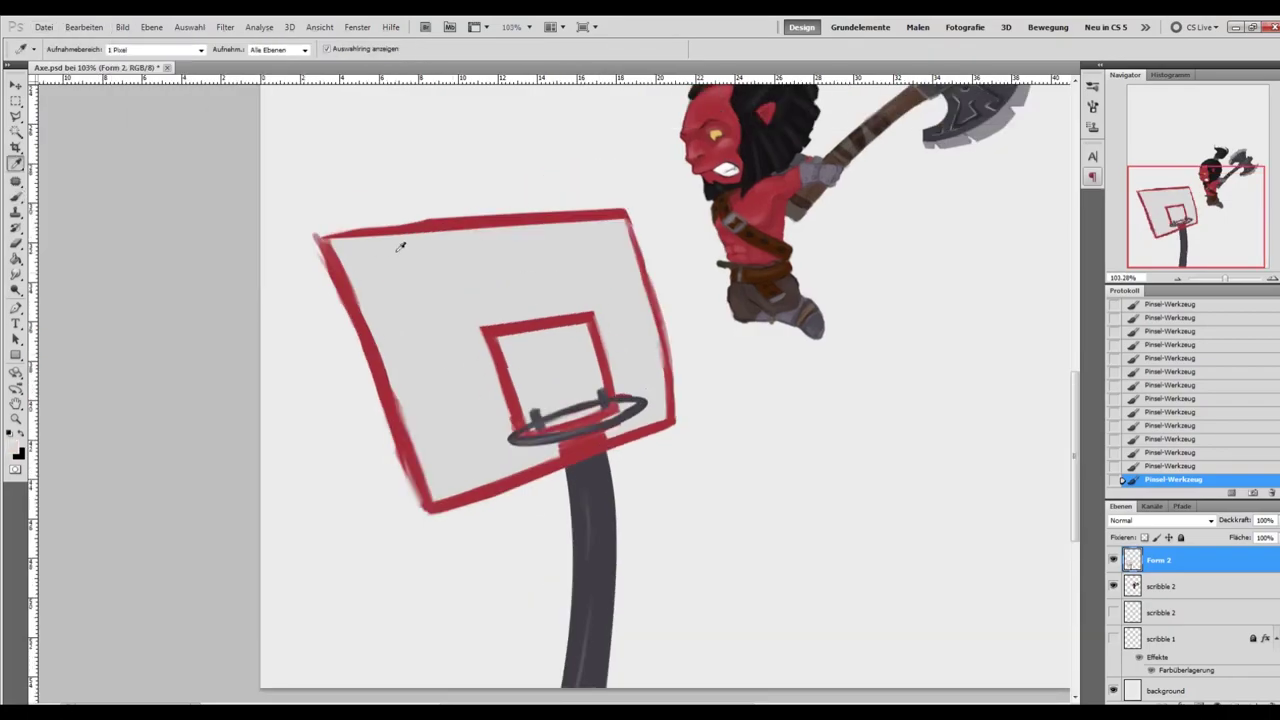
Straighten the backboard frame's top edge in sampled red and shade the pole with tones sampled from the Axe figure.
left_click(451, 214, "alt")
left_click_drag(432, 222, 320, 237)
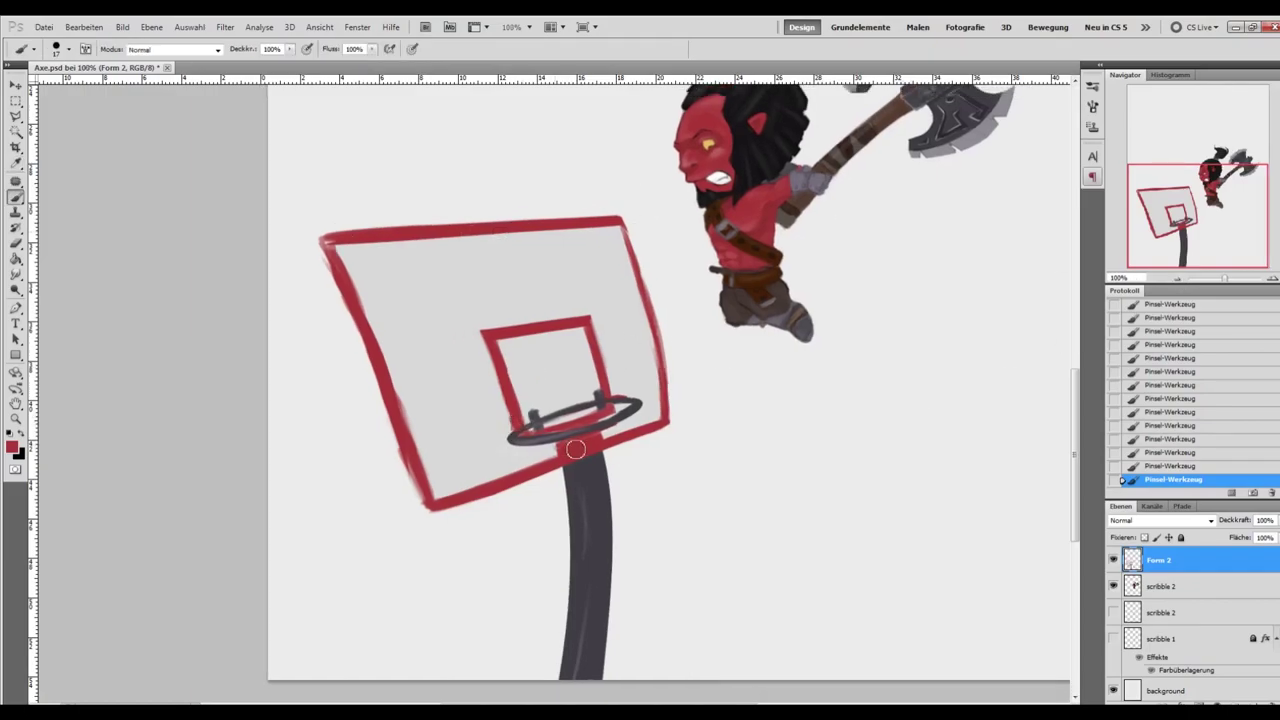
left_click(779, 324, "alt")
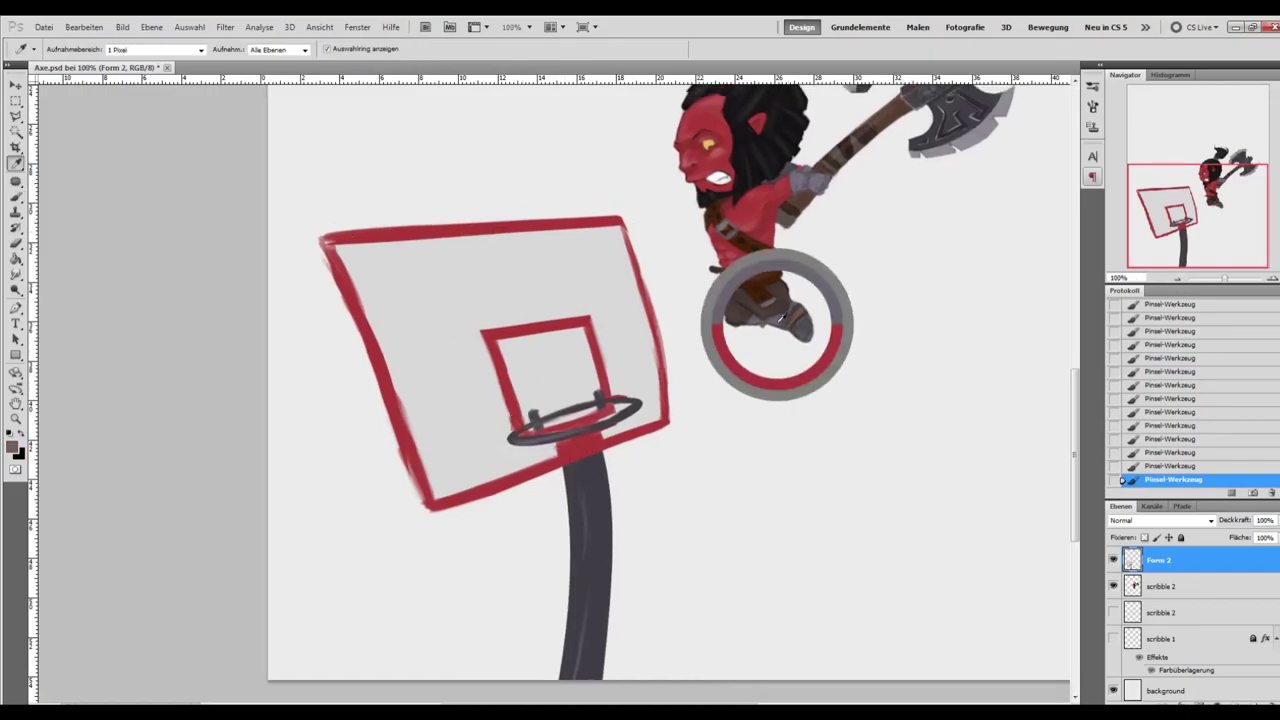
left_click_drag(578, 653, 571, 664)
left_click(750, 170, "alt")
mouse_move(600, 462)
left_mouse_down()
mouse_move(572, 470)
mouse_move(603, 677)
mouse_move(599, 662)
left_mouse_up()
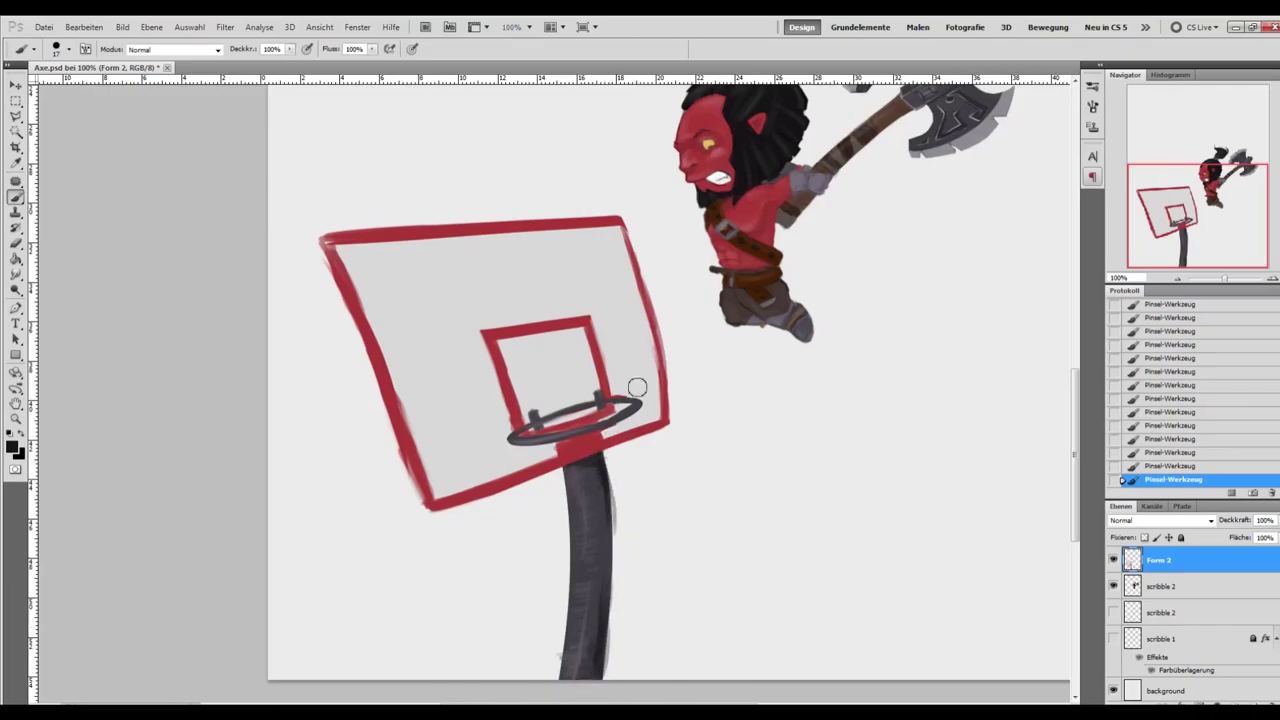
Set the brush size to 9 px and refine the bracket and the backboard's lower edge with sampled colors.
left_click(565, 447, "alt")
left_click(607, 438, "alt")
right_click(586, 437)
type("9 Px")
key("Return")
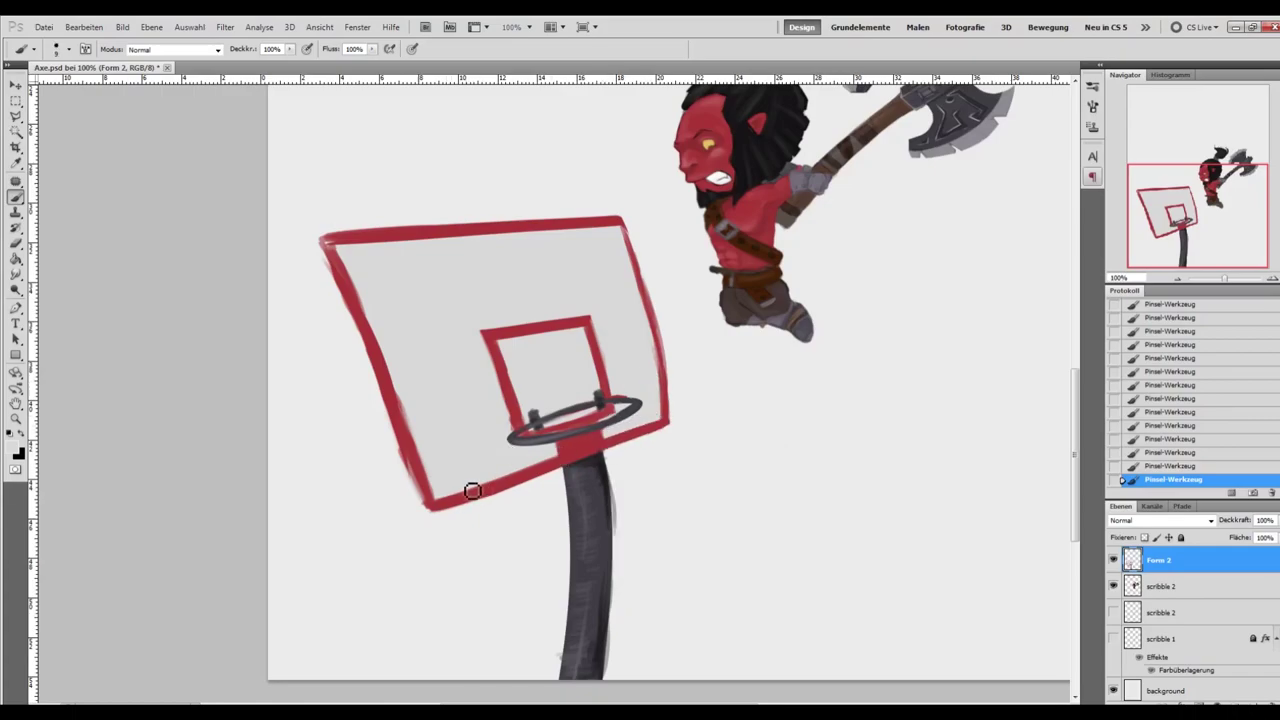
left_click(515, 479, "alt")
left_click_drag(443, 508, 544, 478)
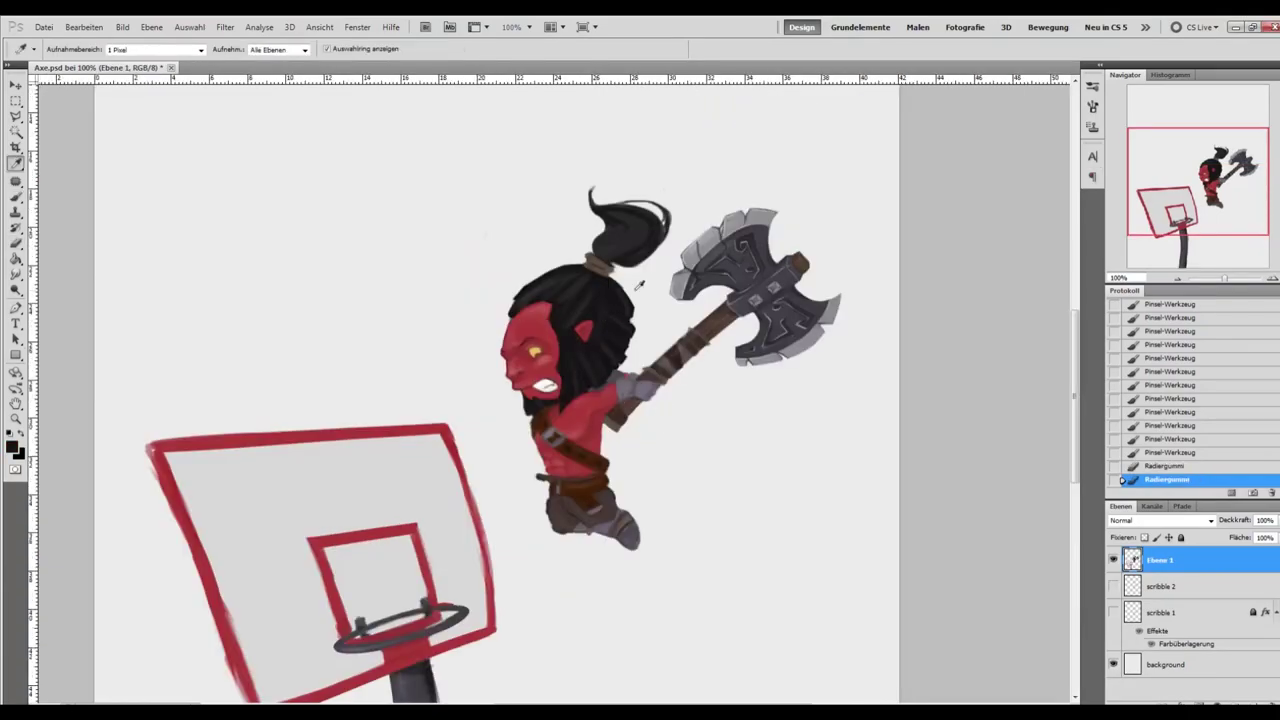
Paint strands into Axe's hair, reducing the brush opacity to 72% for the strokes at the forehead and neck.
left_click_drag(576, 333, 576, 290)
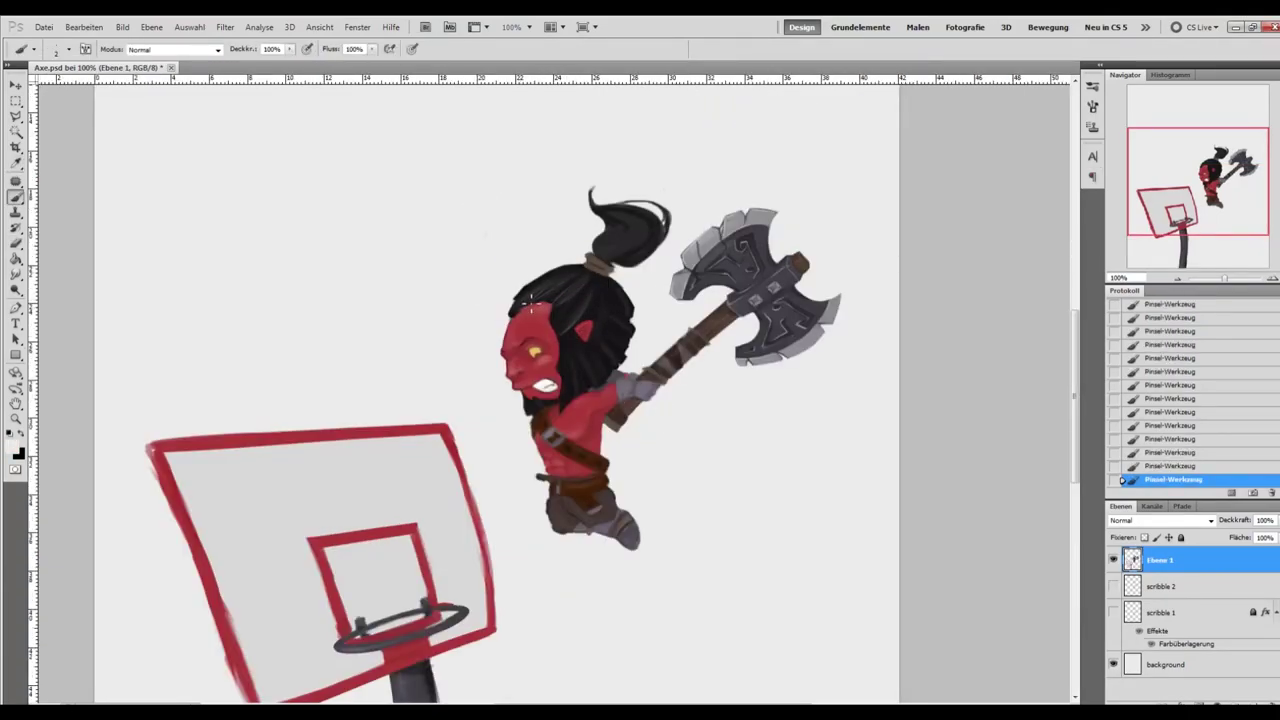
scroll(588, 290, "up", 1)
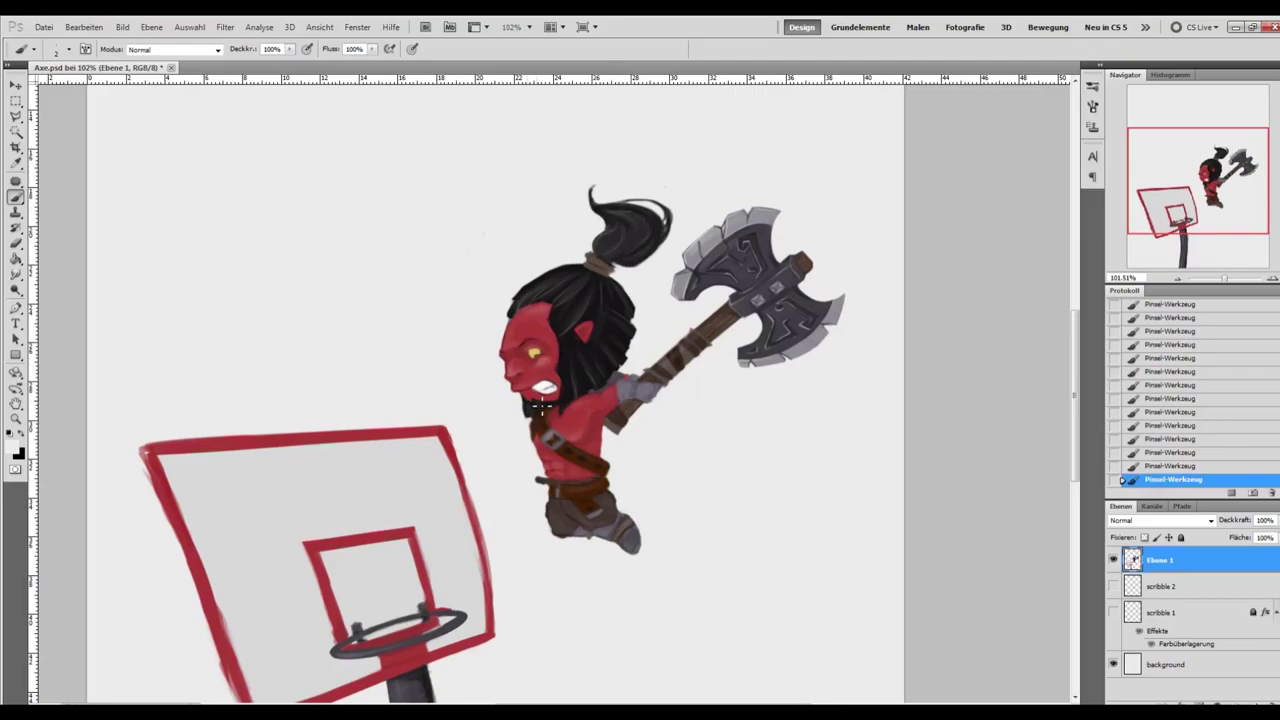
scroll(597, 368, "left", 3)
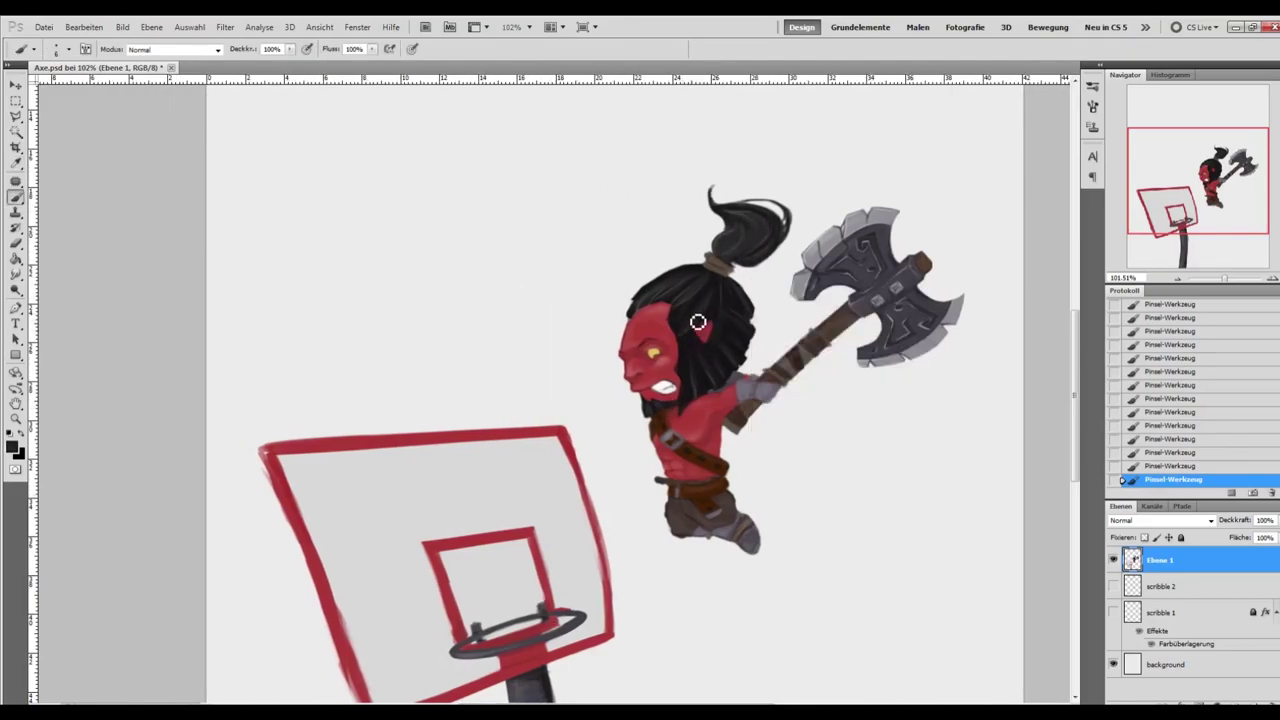
key("7")
key("2")
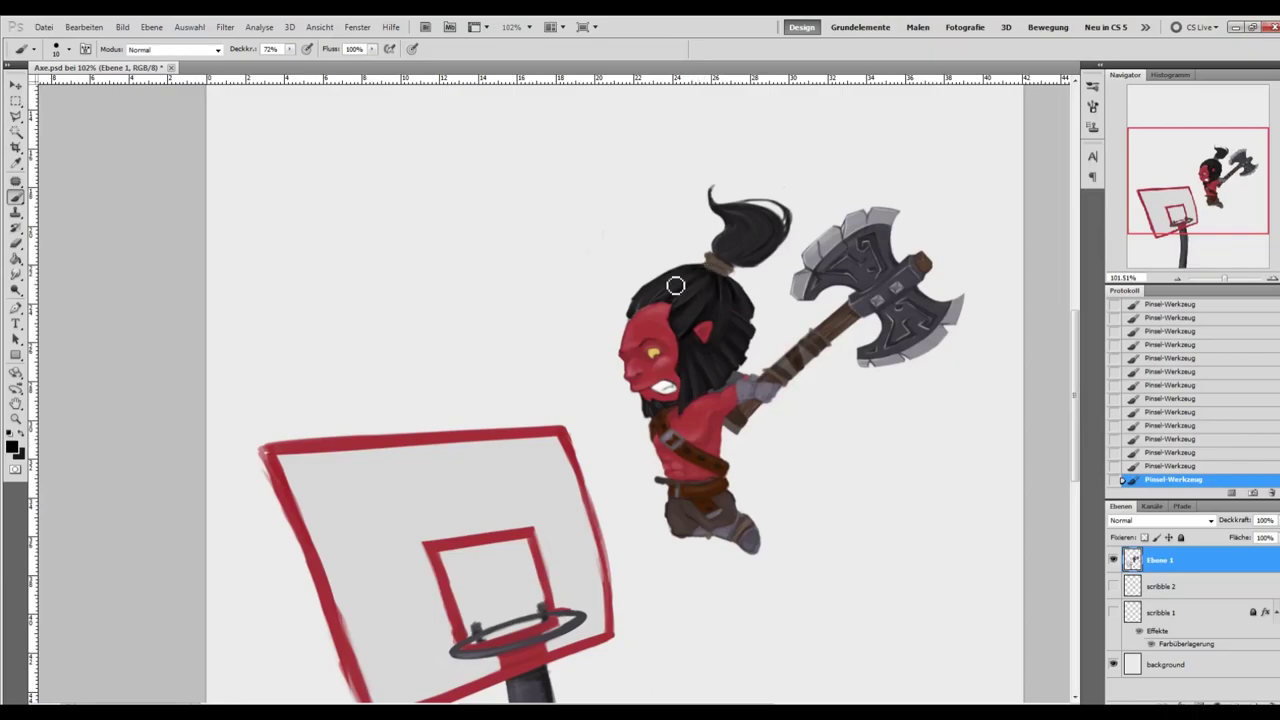
left_click_drag(631, 314, 638, 305)
left_click_drag(695, 380, 694, 403)
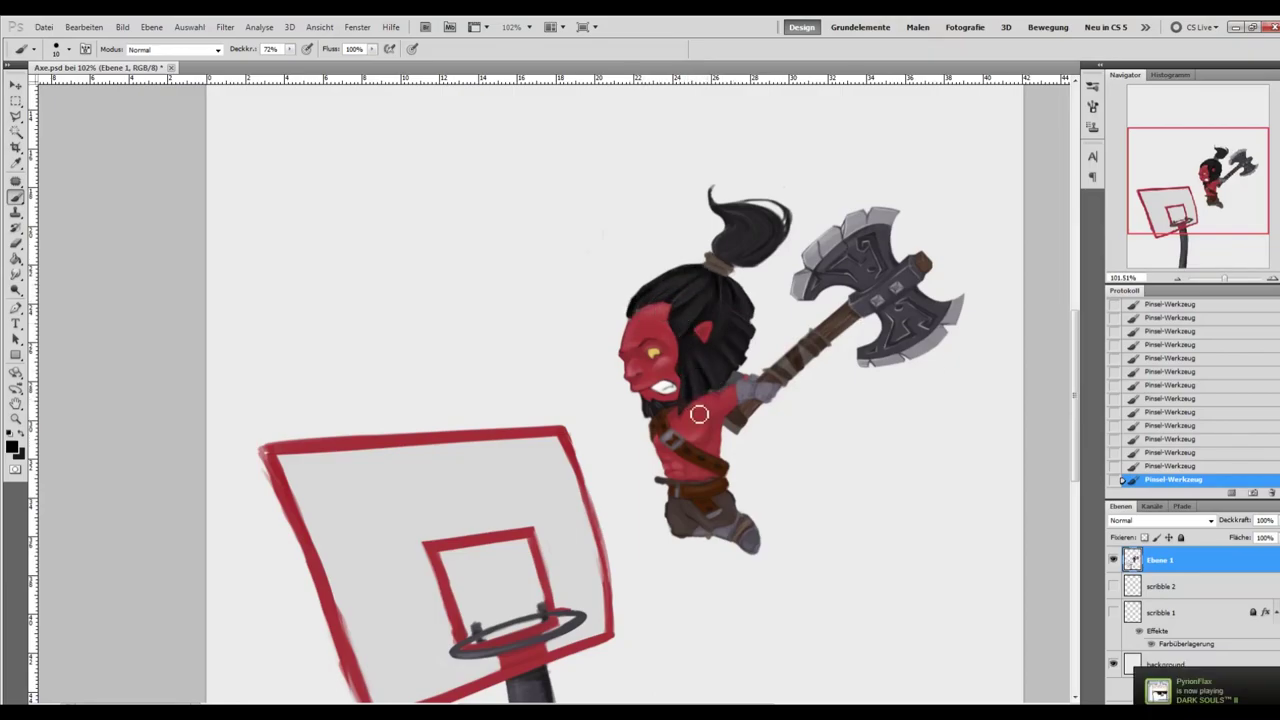
Refine the rim's shading and clean up the backboard just below it with small strokes in sampled colors.
left_click(418, 625, "ctrl")
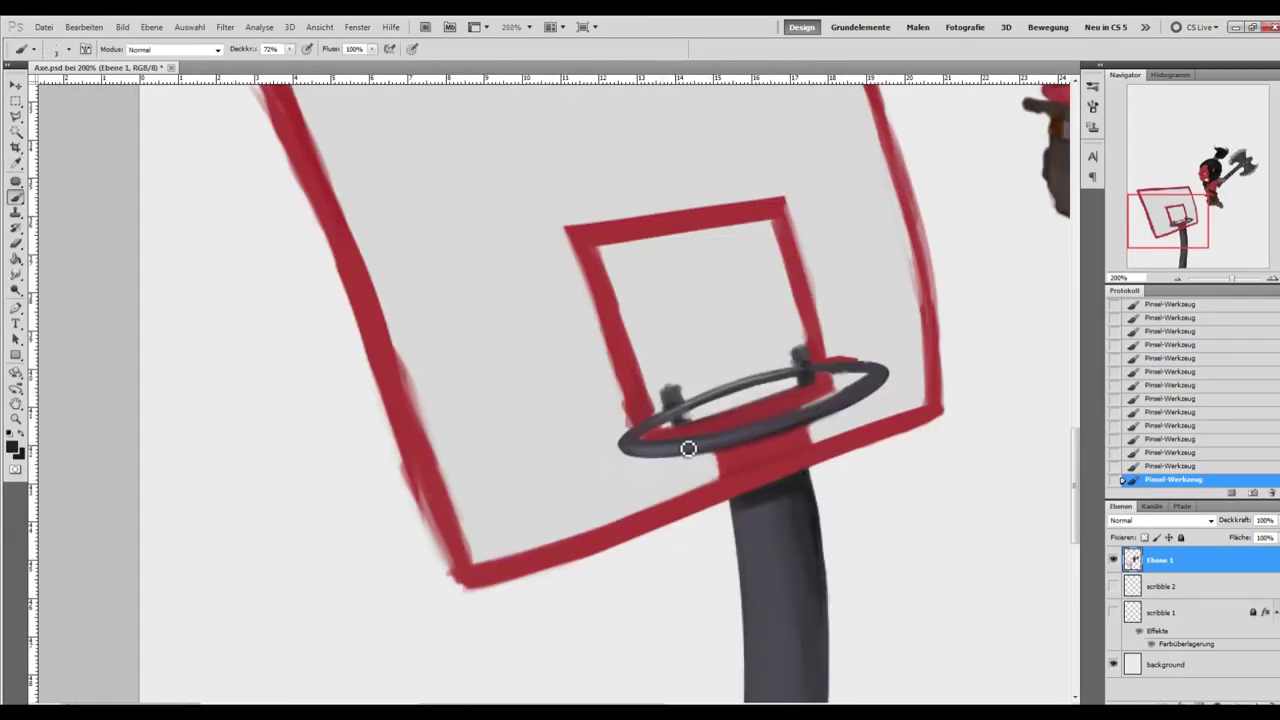
left_click_drag(842, 404, 868, 385)
left_click(778, 426, "alt")
left_click_drag(689, 441, 710, 440)
left_click(640, 457, "alt")
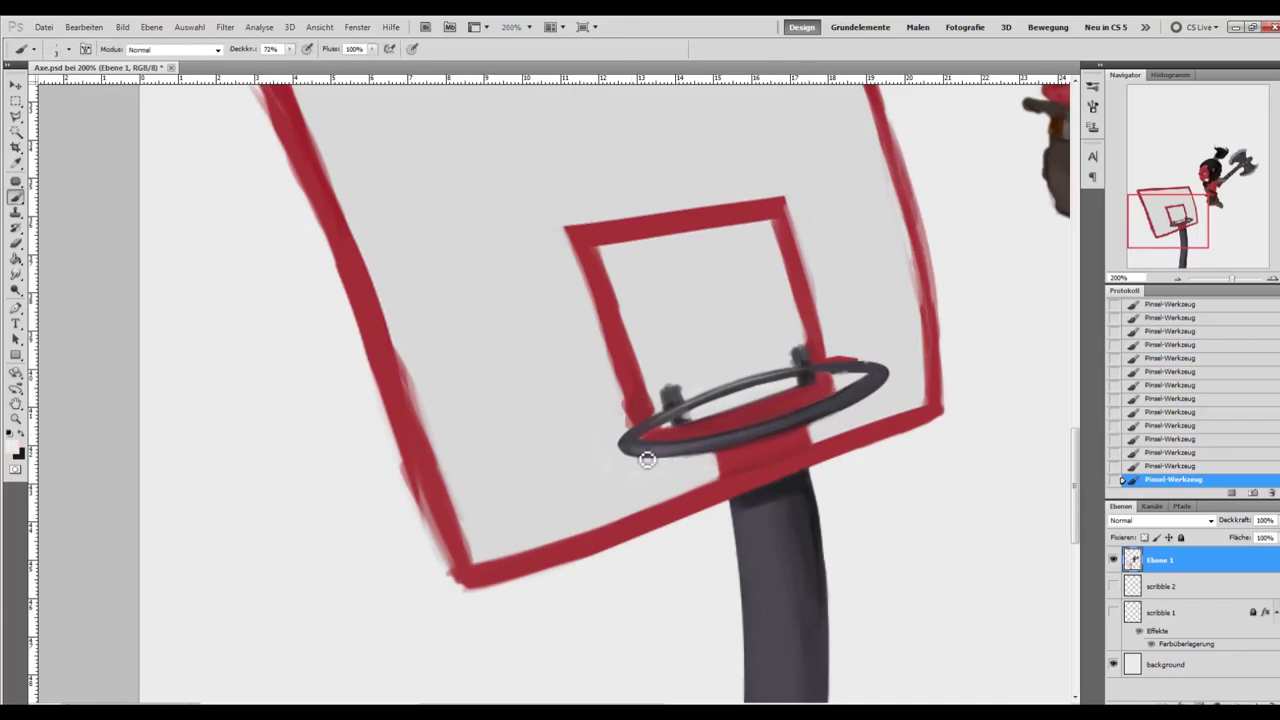
left_click_drag(721, 450, 805, 428)
left_click(830, 380, "alt")
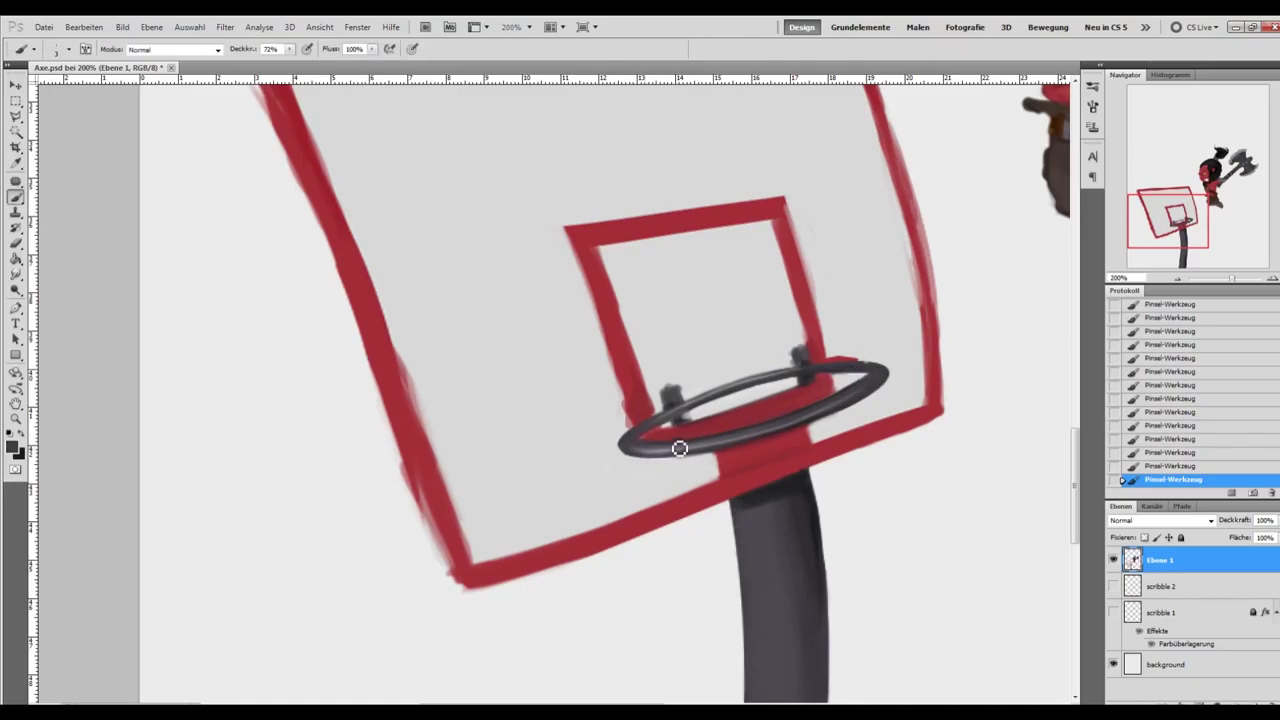
Undo the last four edits on the hoop and redo them to compare both versions.
key("ctrl+alt+z")
key("ctrl+alt+z")
key("ctrl+alt+z")
key("ctrl+alt+z")
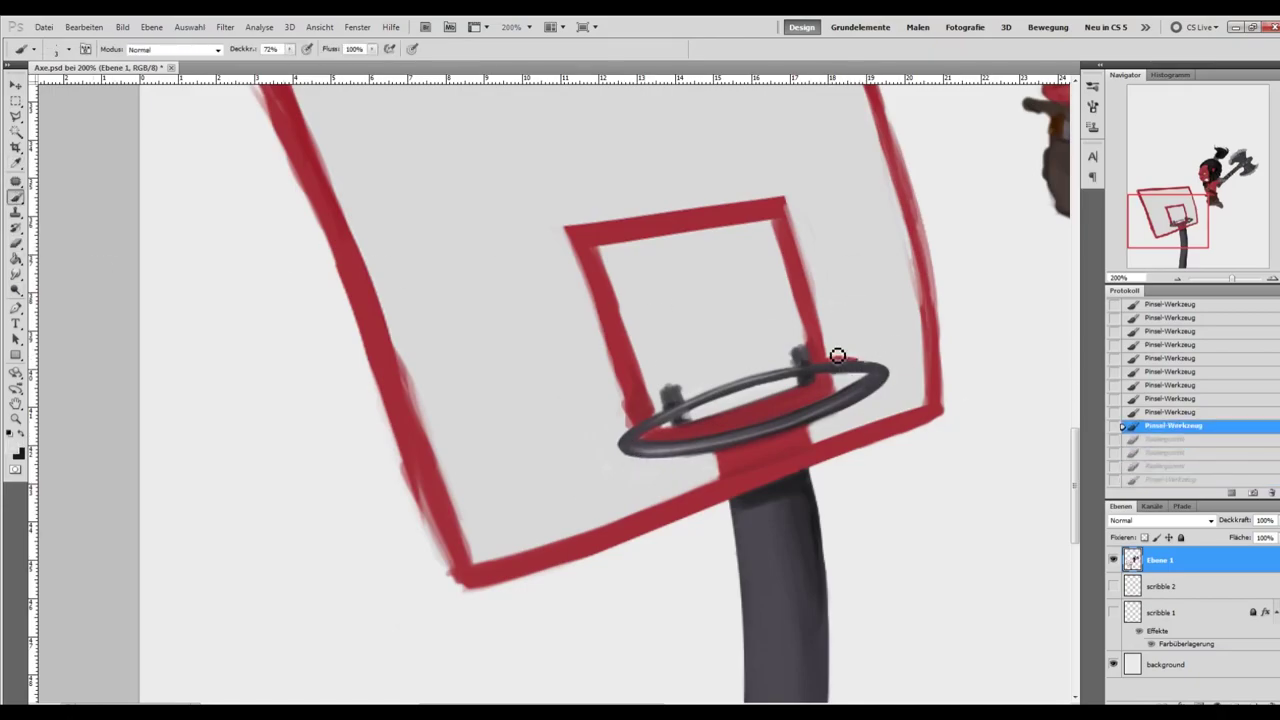
key("ctrl+shift+z")
key("ctrl+shift+z")
key("ctrl+shift+z")
key("ctrl+shift+z")
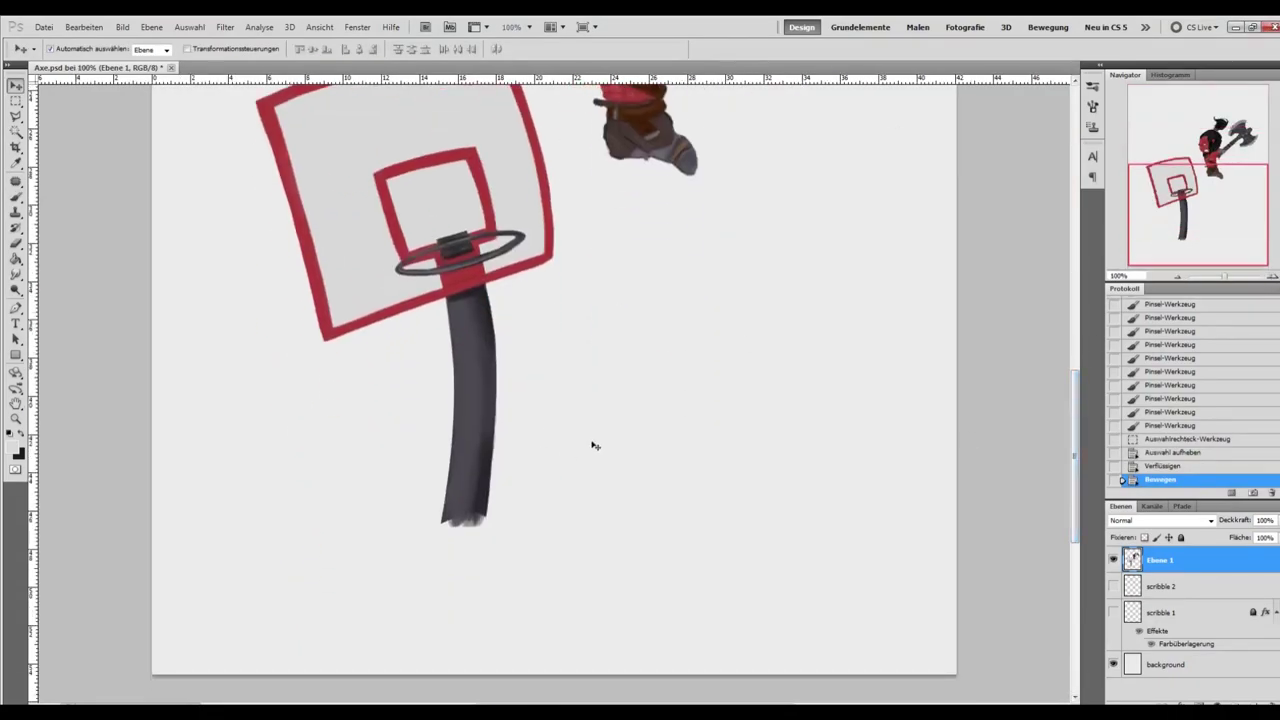
Paint a ragged, ink-like dark end at the foot of the pole and trim its edge with the Eraser.
key("b")
left_click(474, 490, "alt")
right_click(480, 495)
left_click_drag(450, 524, 482, 540)
left_click_drag(452, 566, 454, 577)
left_click_drag(430, 534, 460, 555)
mouse_move(495, 543)
left_mouse_down()
mouse_move(460, 523)
mouse_move(462, 545)
mouse_move(448, 552)
left_mouse_up()
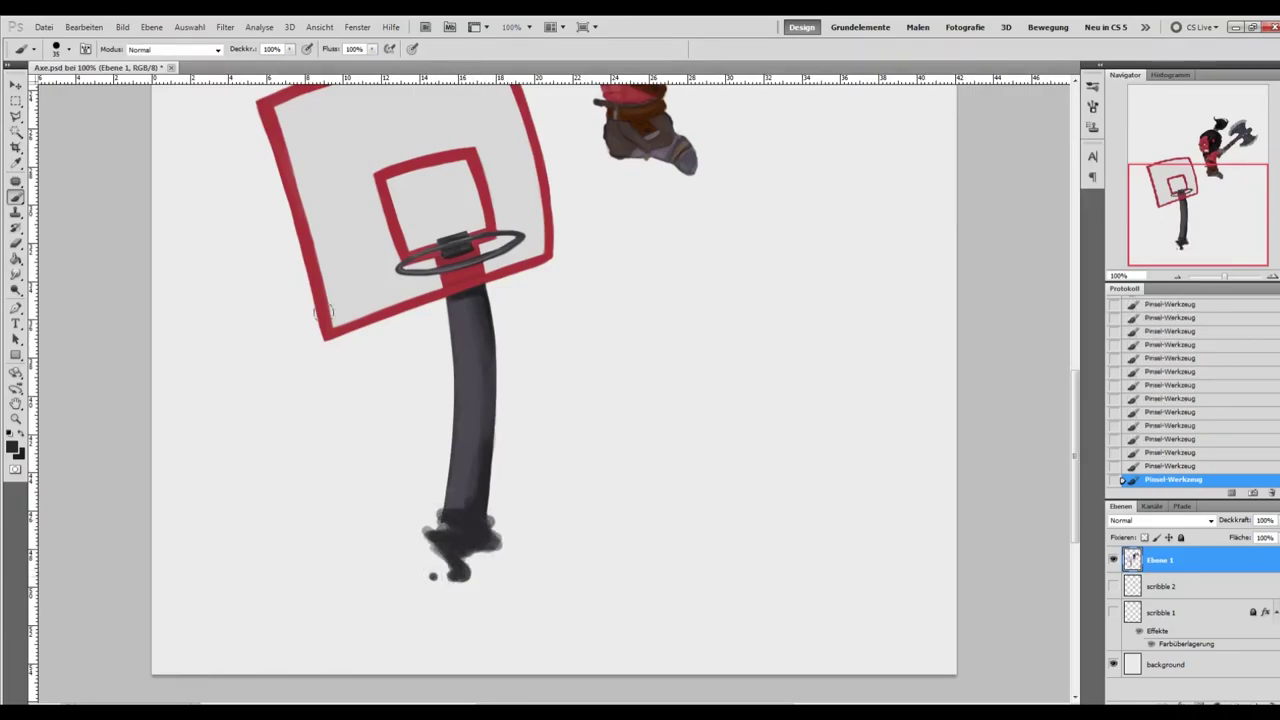
key("e")
mouse_move(485, 555)
left_mouse_down()
mouse_move(467, 521)
mouse_move(502, 554)
mouse_move(500, 523)
left_mouse_up()
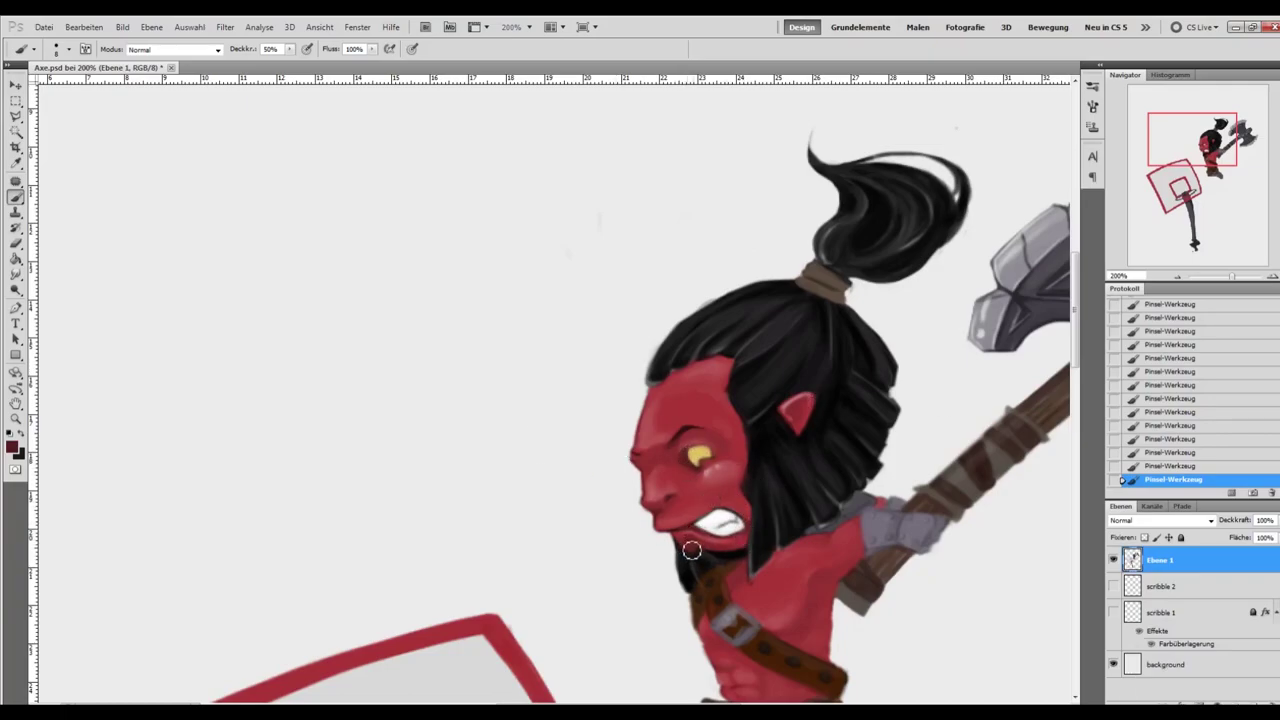
Paint the edge of Axe's cheek beside the mouth and sample a color there for blending.
scroll(737, 402, "down", 2)
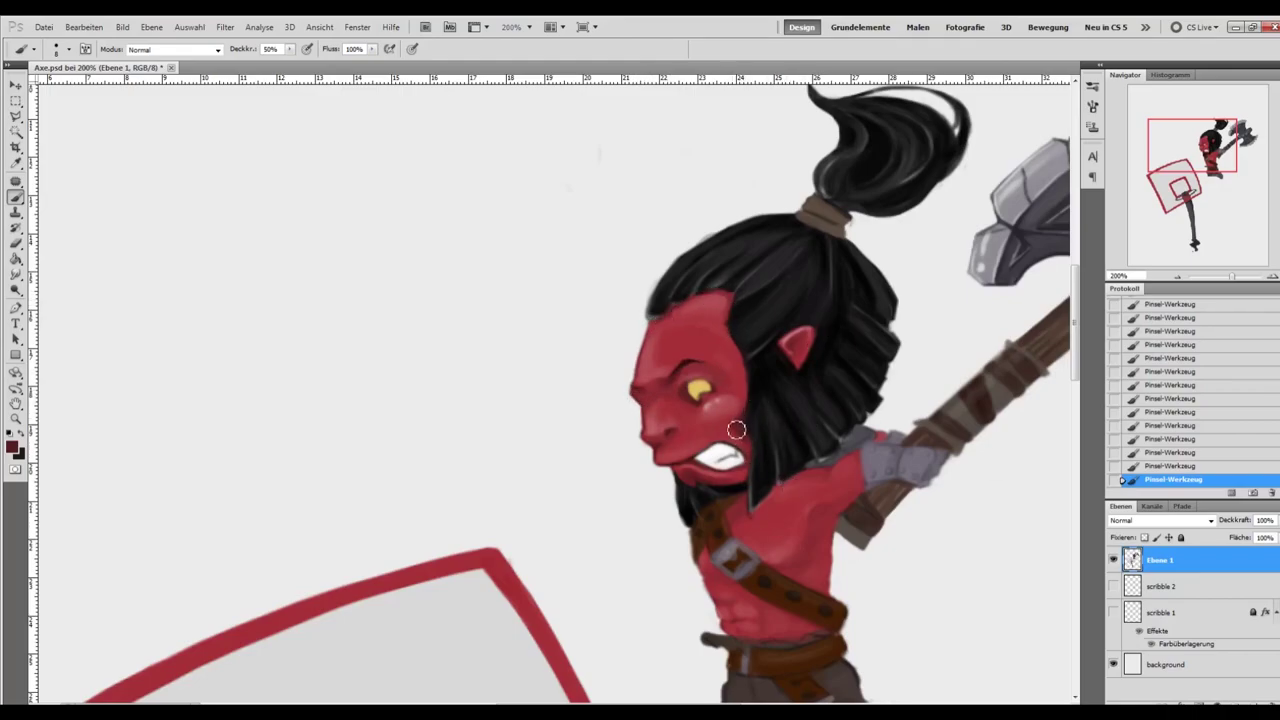
mouse_move(745, 454)
left_mouse_down()
mouse_move(757, 469)
mouse_move(750, 435)
left_mouse_up()
left_click(749, 443, "alt")
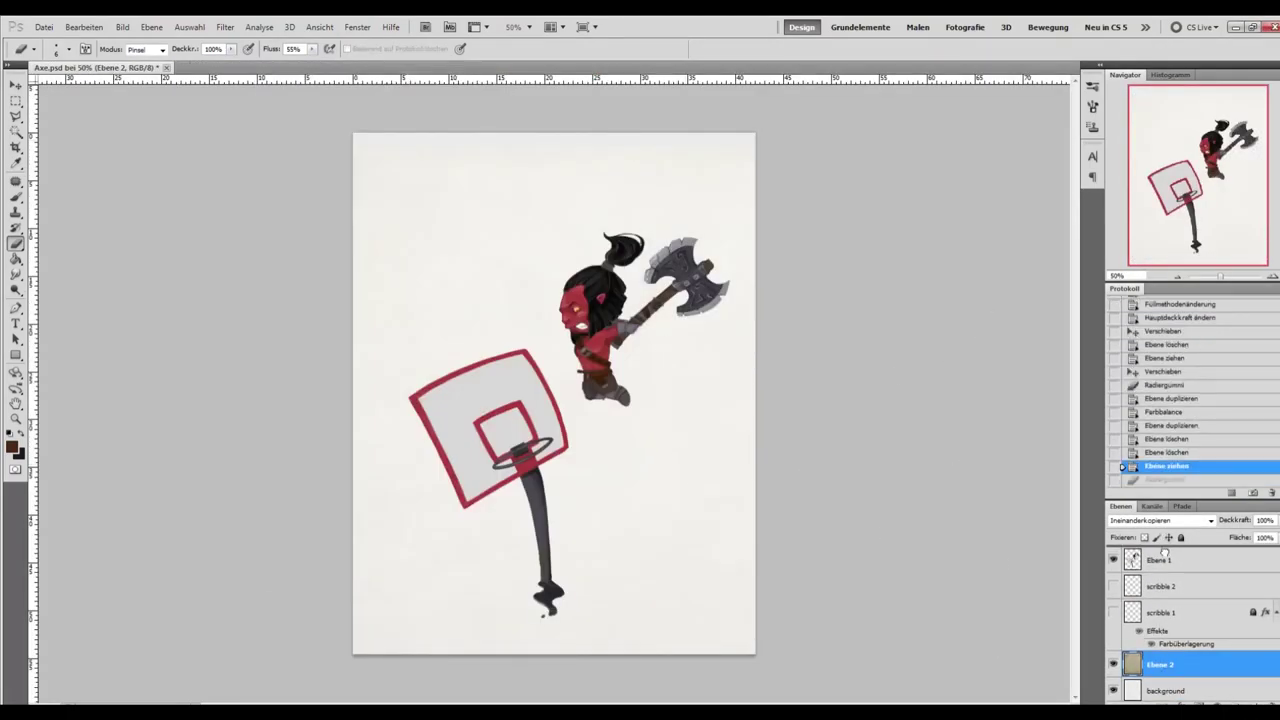
Move the texture layer Ebene 2 to the top of the layer stack, nudge it into place and hide the background layer.
left_click_drag(1164, 552, 1164, 549)
key("v")
left_click_drag(471, 231, 476, 243)
left_click(1113, 691)
left_click_drag(671, 526, 669, 515)
Merge a reduced-opacity duplicate of the texture layer Ebene 2 with the original and set the merged layer's blend mode to Ineinanderkopieren.
left_click(225, 27)
key("Escape")
key("ctrl+j")
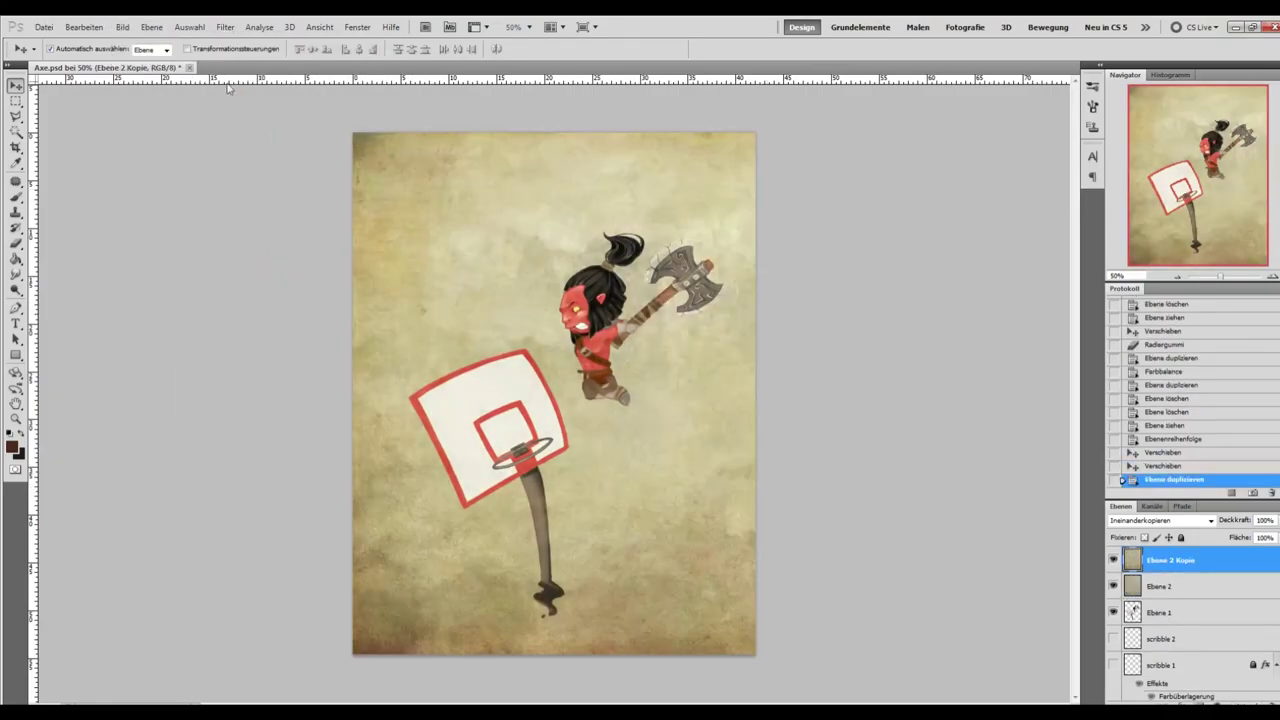
left_click_drag(1232, 527, 1205, 527)
left_click(1178, 587, "shift")
key("ctrl+e")
left_click(1190, 521)
left_click(1140, 337)
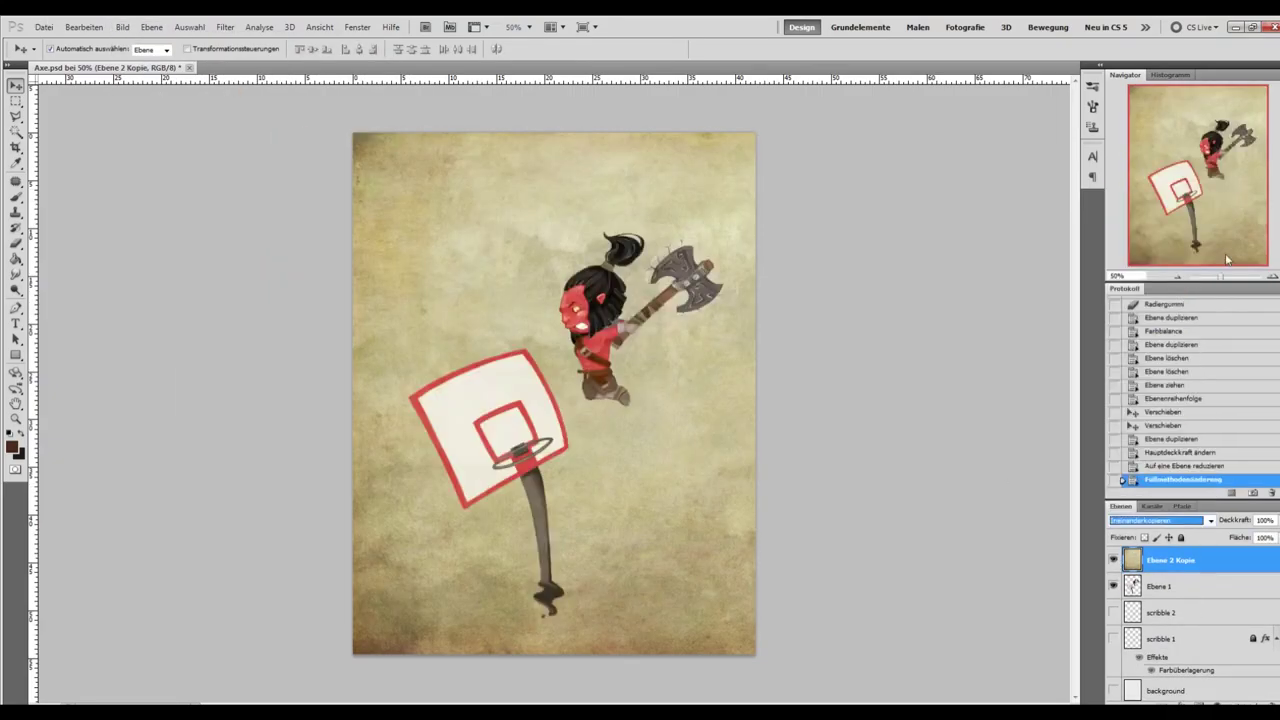
Shift the color balance of the paper texture layer toward warmer, redder tones.
key("ctrl+plus")
key("ctrl+plus")
key("ctrl+minus")
left_click(122, 27)
mouse_move(160, 61)
left_click(330, 143)
mouse_move(1030, 262)
left_mouse_down()
mouse_move(1073, 262)
mouse_move(1037, 278)
left_mouse_up()
key("Return")
Create a new layer directly above the background layer and define a linear gradient running from red to black.
left_click(1165, 691)
left_click(1253, 705)
left_click(15, 260)
right_click(15, 264)
left_click(70, 267)
left_click(73, 49)
left_click(958, 193)
double_click(1146, 370)
left_click(845, 393)
left_click(1190, 221)
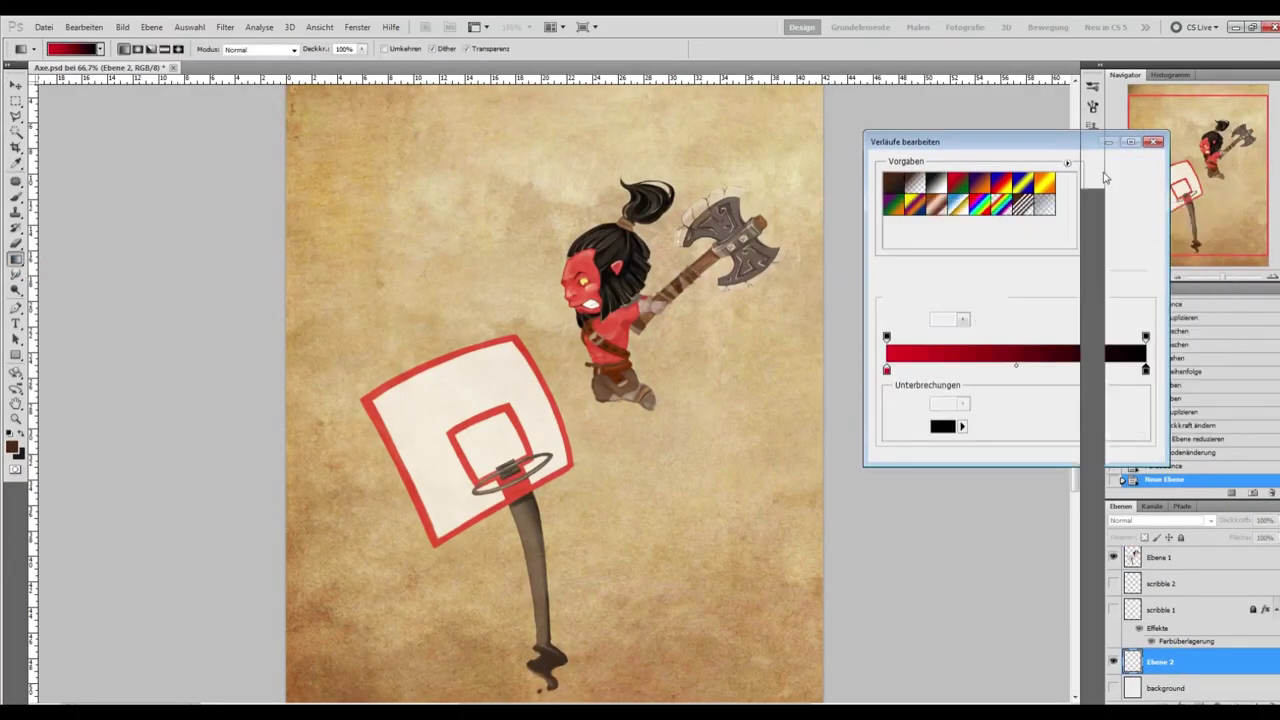
left_click(1126, 168)
Fill the new layer with the red-to-black gradient vertically down the canvas and lower the layer's opacity to 55%.
key("ctrl+minus")
key("ctrl+minus")
left_click_drag(594, 240, 596, 556)
key("ctrl+plus")
left_click(1113, 688)
mouse_move(1233, 520)
left_mouse_down()
mouse_move(1172, 520)
mouse_move(1210, 520)
left_mouse_up()
scroll(1168, 590, "up", 2)
left_click(1168, 564)
Add a linear 90° gradient overlay scaled to 64% to the gradient layer and reduce the overlay's opacity.
scroll(1221, 595, "down", 1)
double_click(1221, 664)
left_click(742, 330)
left_click(1155, 163)
double_click(1191, 667)
left_click_drag(930, 140, 1004, 140)
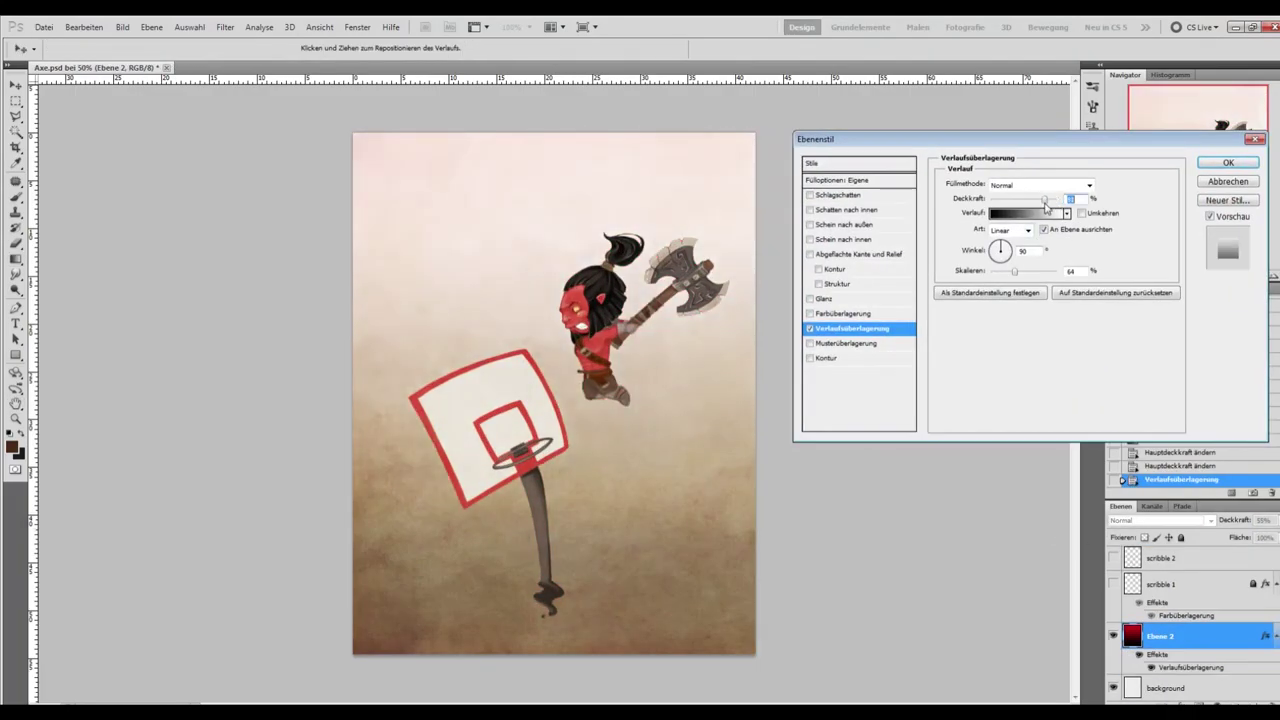
left_click_drag(1050, 203, 1040, 203)
left_click(1229, 163)
Draw a large brown ellipse behind the hoop and figure with the Ellipse tool on a new layer.
key("ctrl+plus")
left_click_drag(1078, 414, 1077, 406)
key("ctrl+minus")
key("ctrl+shift+alt+n")
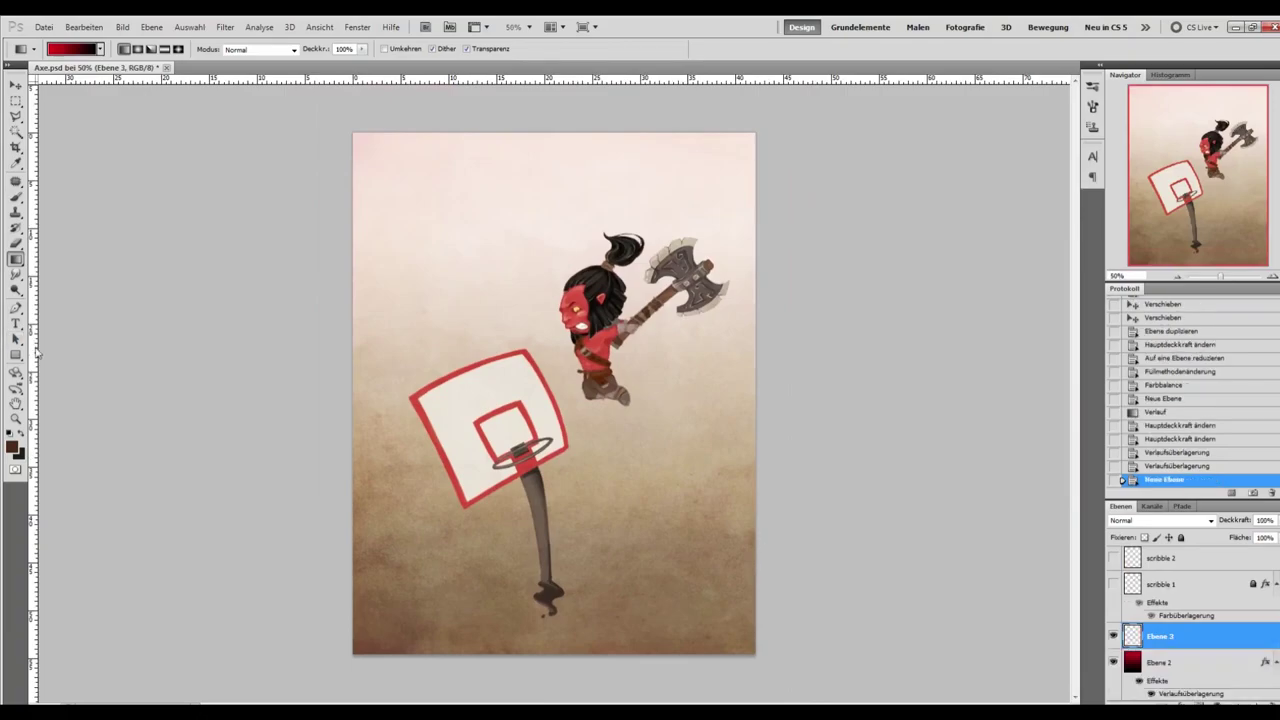
right_click(16, 355)
left_click(80, 384)
left_click_drag(402, 274, 691, 610)
left_click(16, 86)
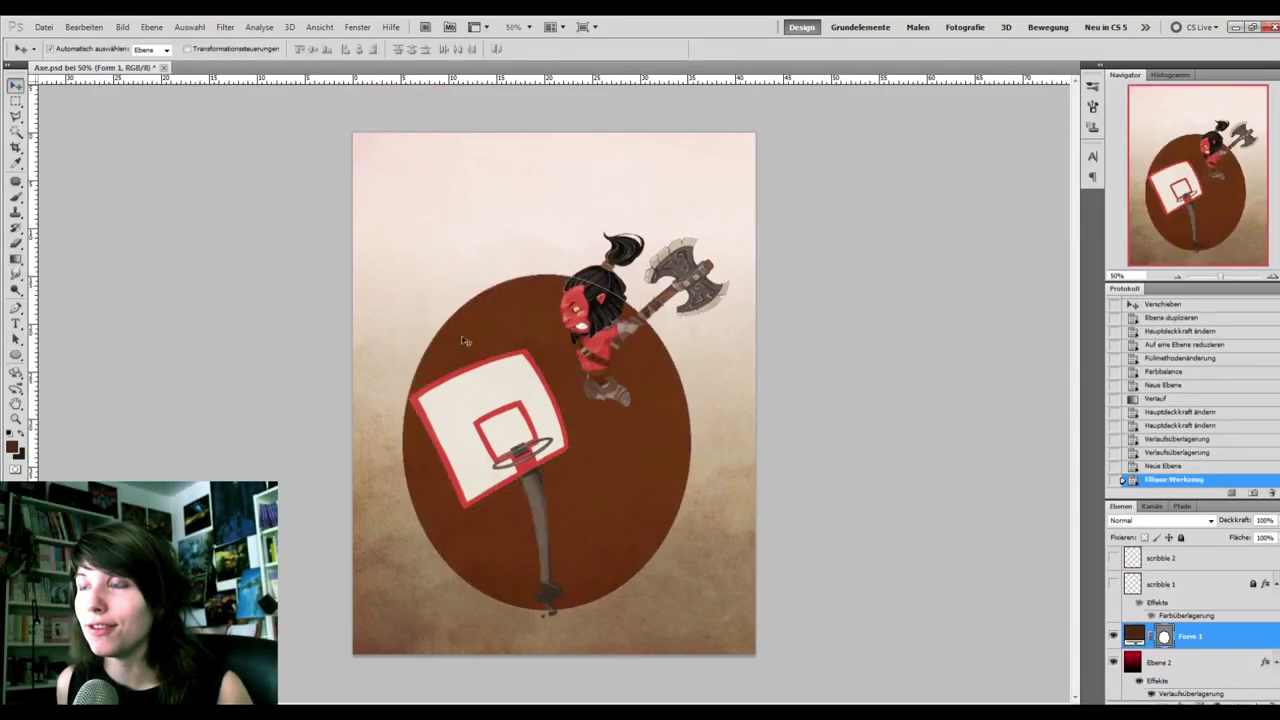
left_click_drag(624, 442, 628, 448)
key("ctrl+z")
Draw two brown rays with the Pen tool from the ellipse out past the lower left canvas edge.
key("p")
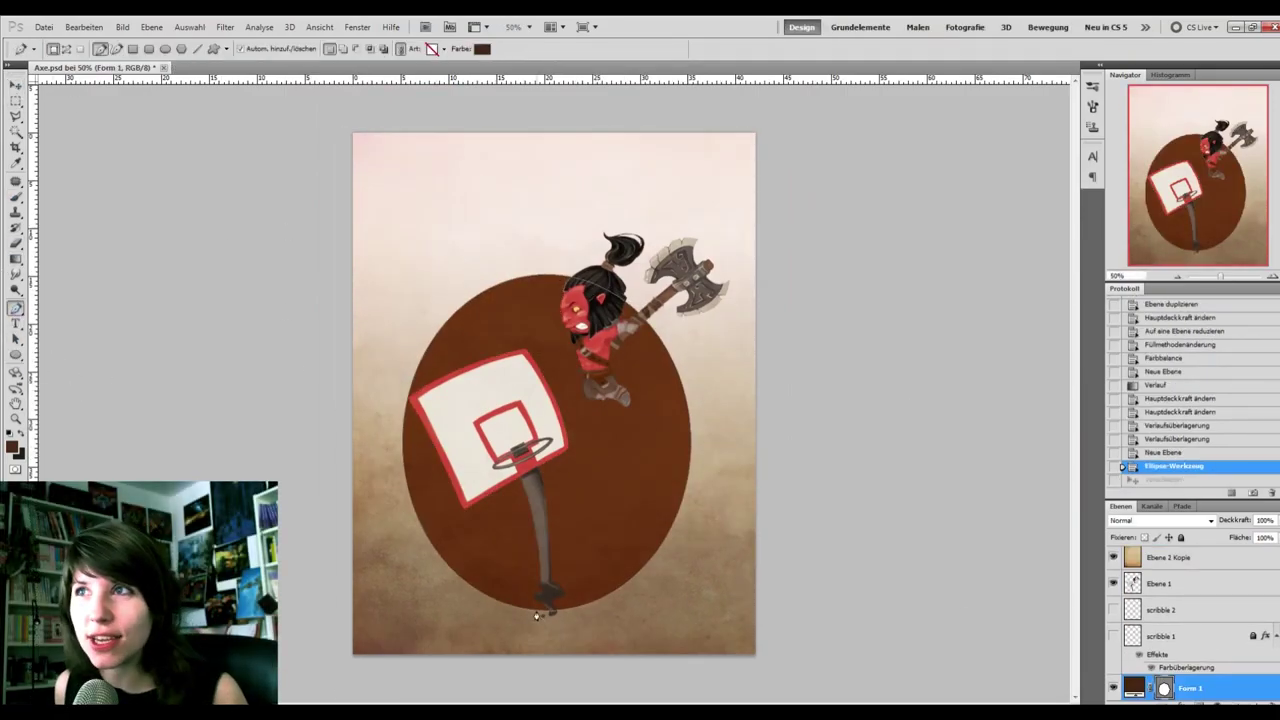
left_click(306, 537)
left_click(306, 614)
left_click(537, 614)
left_click(522, 590)
left_click(307, 535)
left_click(445, 548)
left_click(318, 525)
left_click(300, 435)
left_click(437, 491)
left_click(445, 548)
Draw brown rays from the ellipse toward the upper left corner and the top edge of the canvas.
left_click(418, 443)
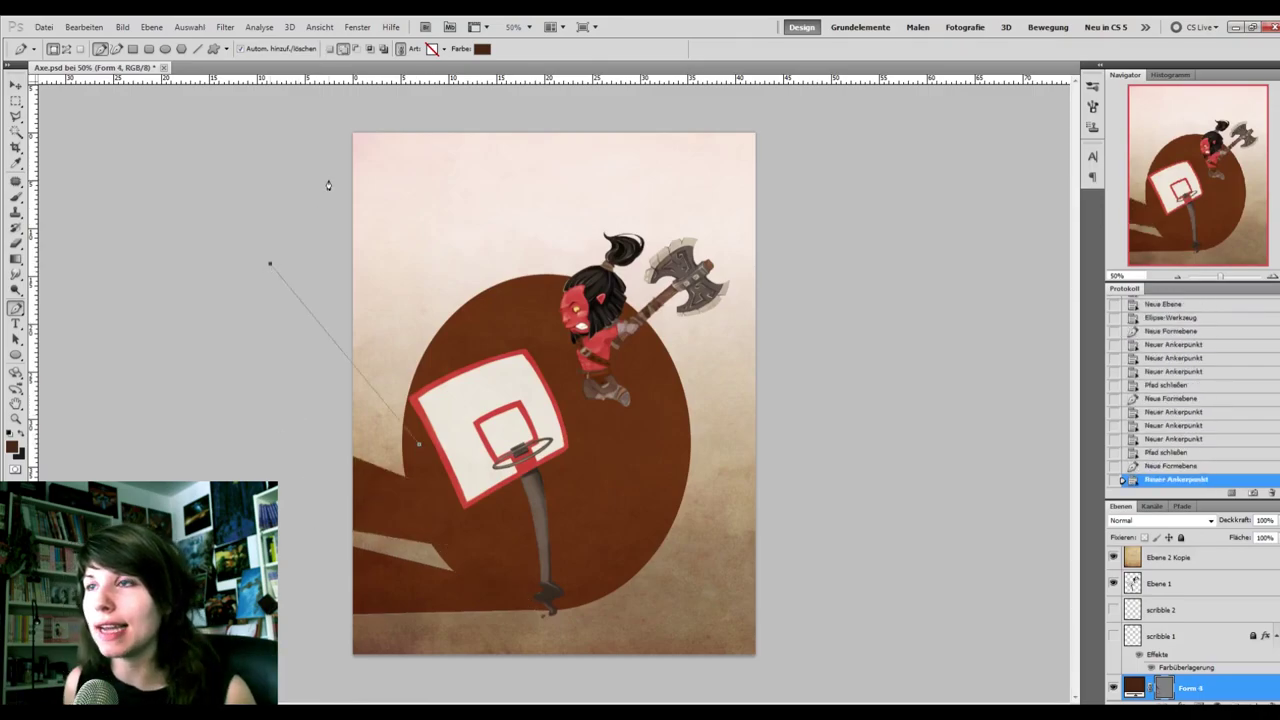
left_click(510, 424)
left_click(389, 109)
left_click(512, 109)
left_click(554, 412)
left_click(510, 424)
Draw brown rays from the ellipse toward the upper right corner and the middle of the right canvas edge.
left_click(583, 420)
left_click(672, 106)
left_click(809, 111)
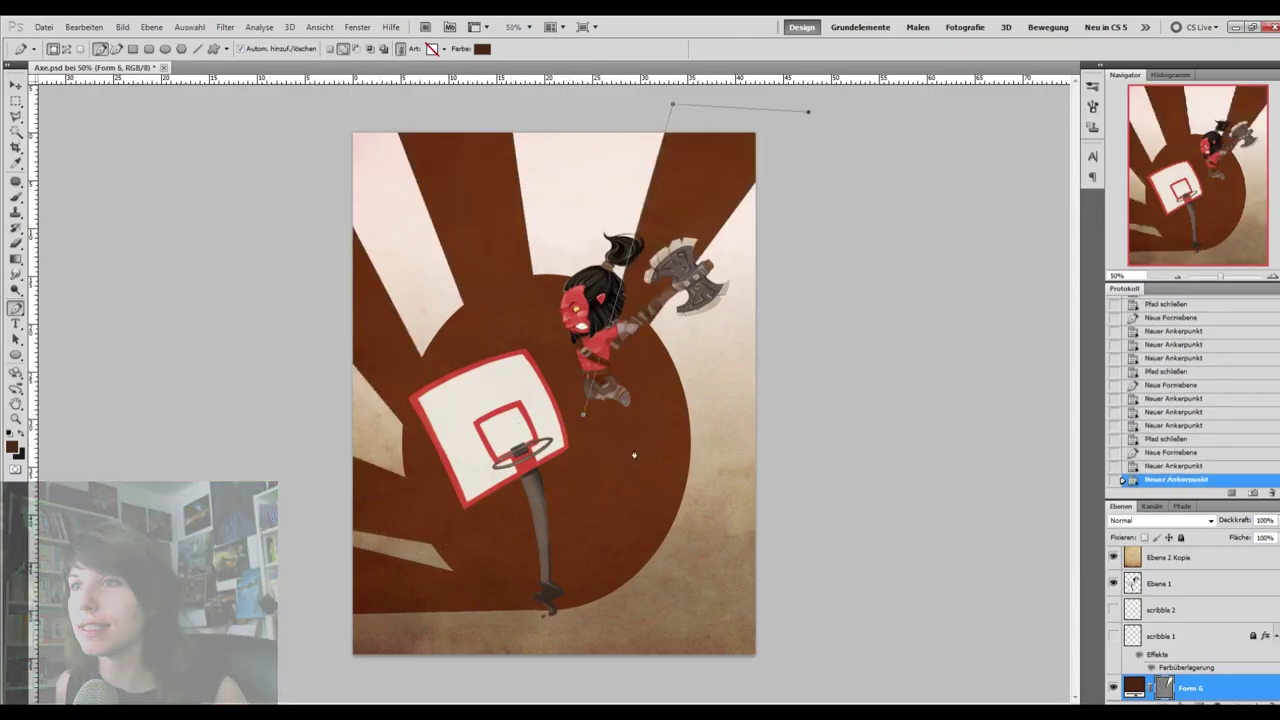
left_click(797, 326)
left_click(792, 447)
left_click(636, 455)
left_click(644, 417)
Draw a widening brown ray from the ellipse out past the lower right canvas edge.
left_click(640, 499)
left_click(797, 492)
left_click(792, 573)
left_click(612, 525)
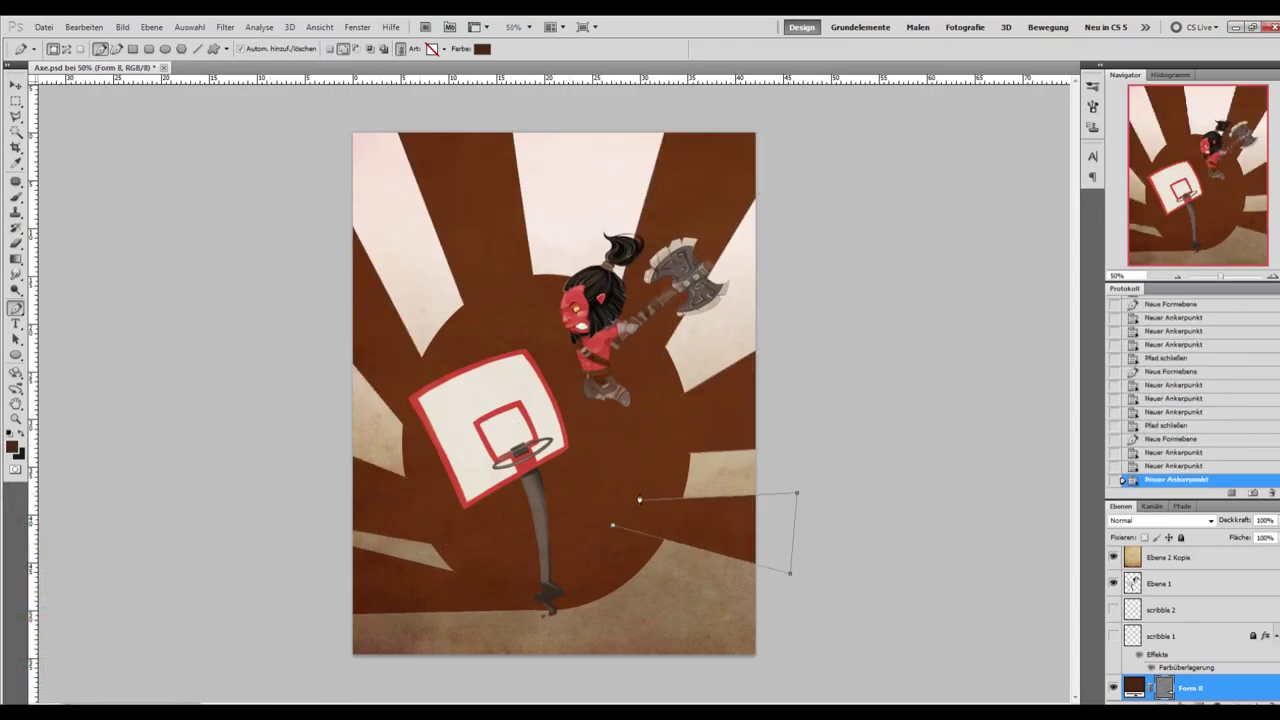
Cover the bottom of the canvas around the foot of the pole with two brown Pen tool shapes.
left_click(274, 598)
left_click(354, 661)
left_click(594, 679)
left_click(666, 667)
left_click(677, 646)
left_click(677, 646)
left_click(557, 609)
left_click(519, 595)
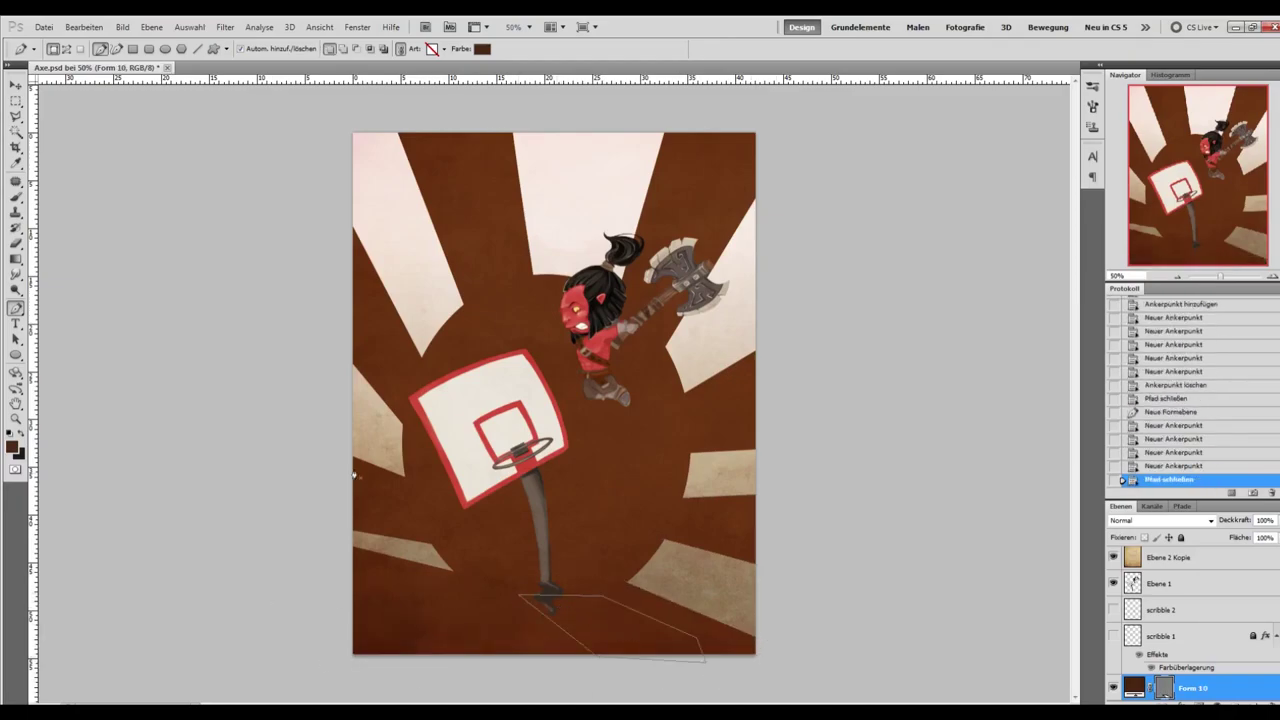
Merge the ellipse and all the ray shape layers into a single layer.
scroll(1190, 636, "down", 5)
left_click(1190, 613, "shift")
key("ctrl+e")
Try a series of blend modes on the merged ray layer to blend it with the gradient background.
left_click(1160, 520)
key("Down")
key("Down")
key("Down")
key("Down")
key("Down")
key("Down")
key("Down")
key("Down")
key("Down")
key("Down")
key("Down")
key("Down")
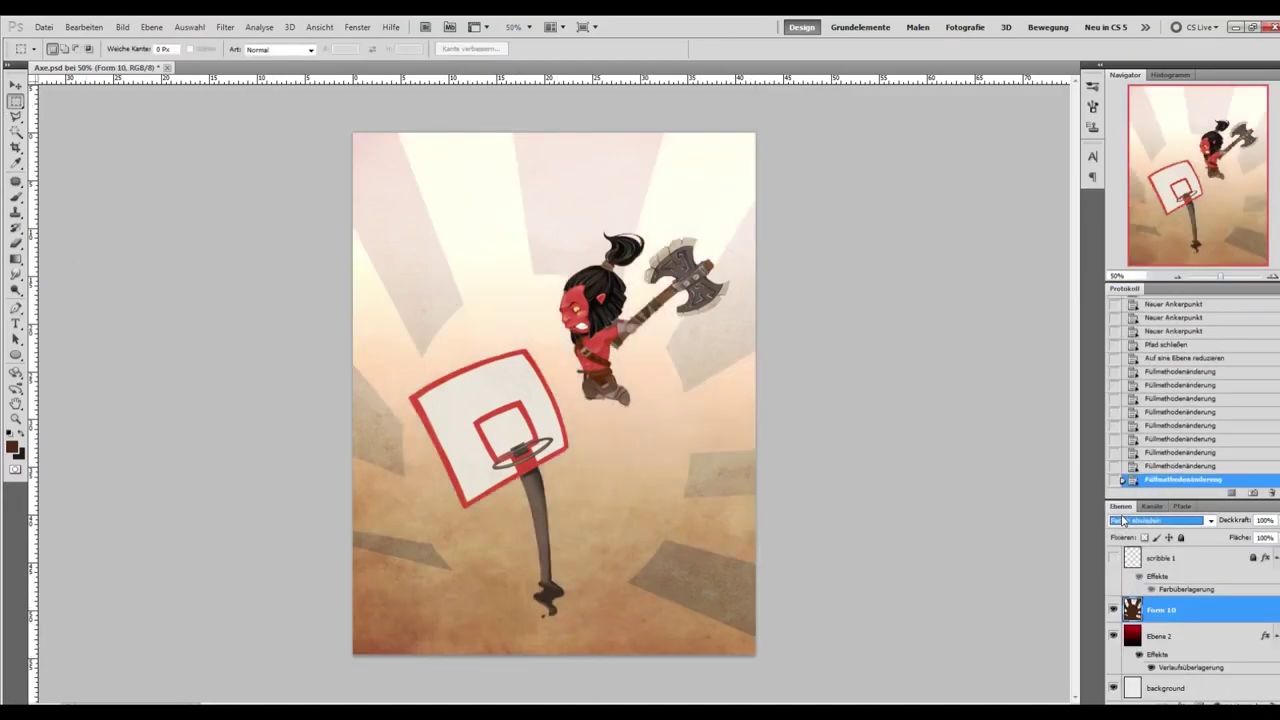
Draw a brown ground shape with the Pen tool across the full width of the lower canvas.
left_click(15, 117)
left_click(15, 308)
left_click(277, 500)
left_click(686, 521)
left_click(839, 541)
left_click(877, 669)
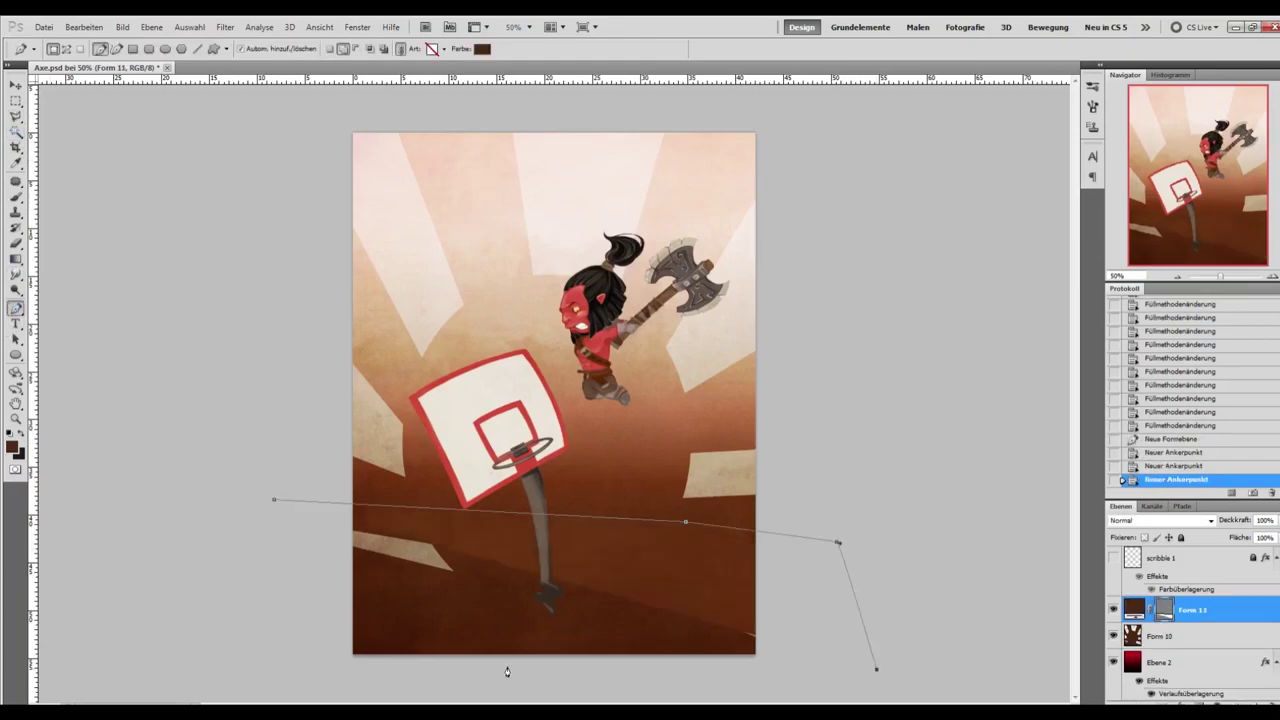
left_click(525, 683)
left_click(280, 665)
left_click(266, 646)
left_click(277, 506)
Add another brown shape in the lower left ground area and adjust the blend mode of the ray layer.
left_click(409, 517)
left_click(526, 669)
left_click(406, 681)
key("Return")
left_click(1180, 662)
left_click(1160, 520)
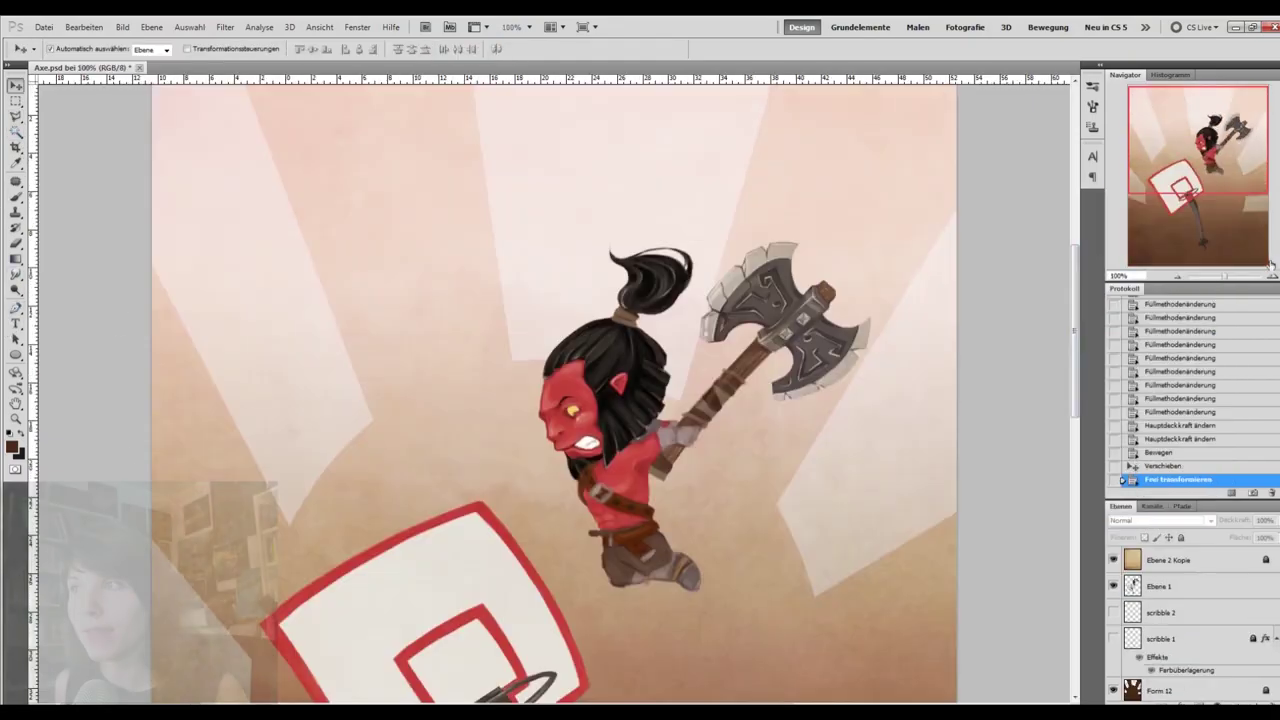
Set the foreground color to black and add a black outside stroke to the copy of the figure layer.
left_click_drag(1150, 276, 1176, 278)
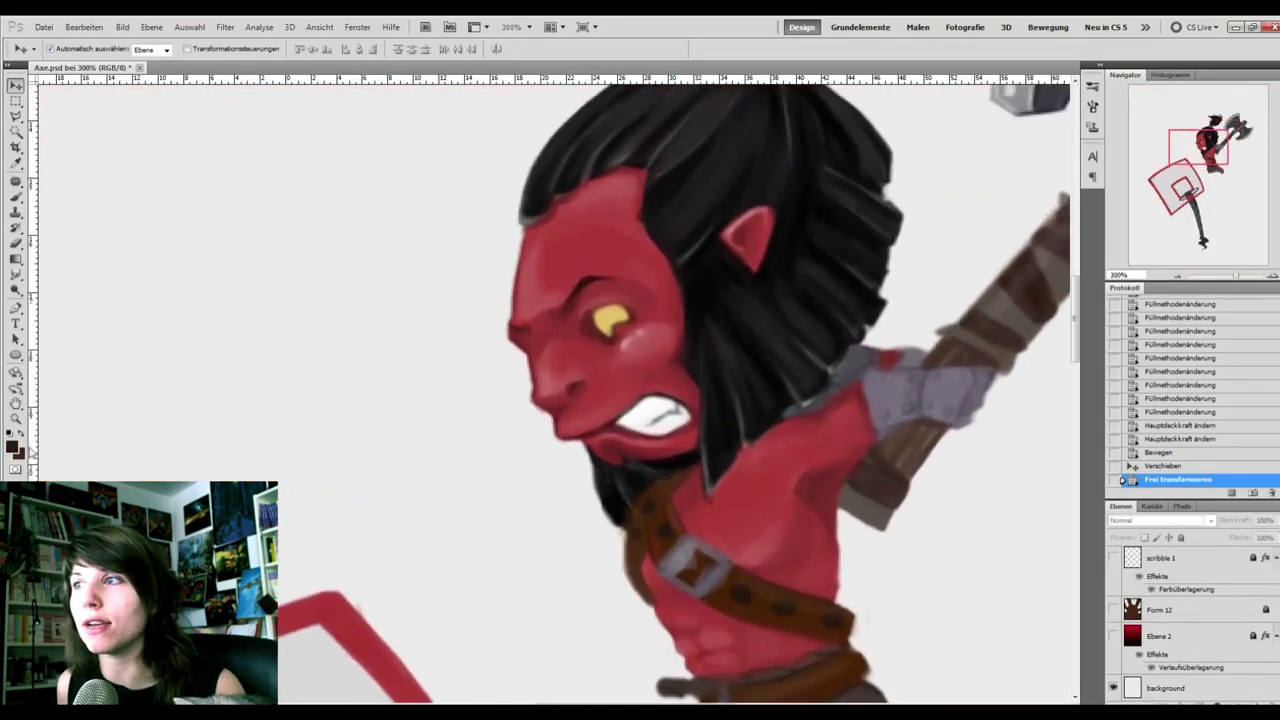
left_click(15, 447)
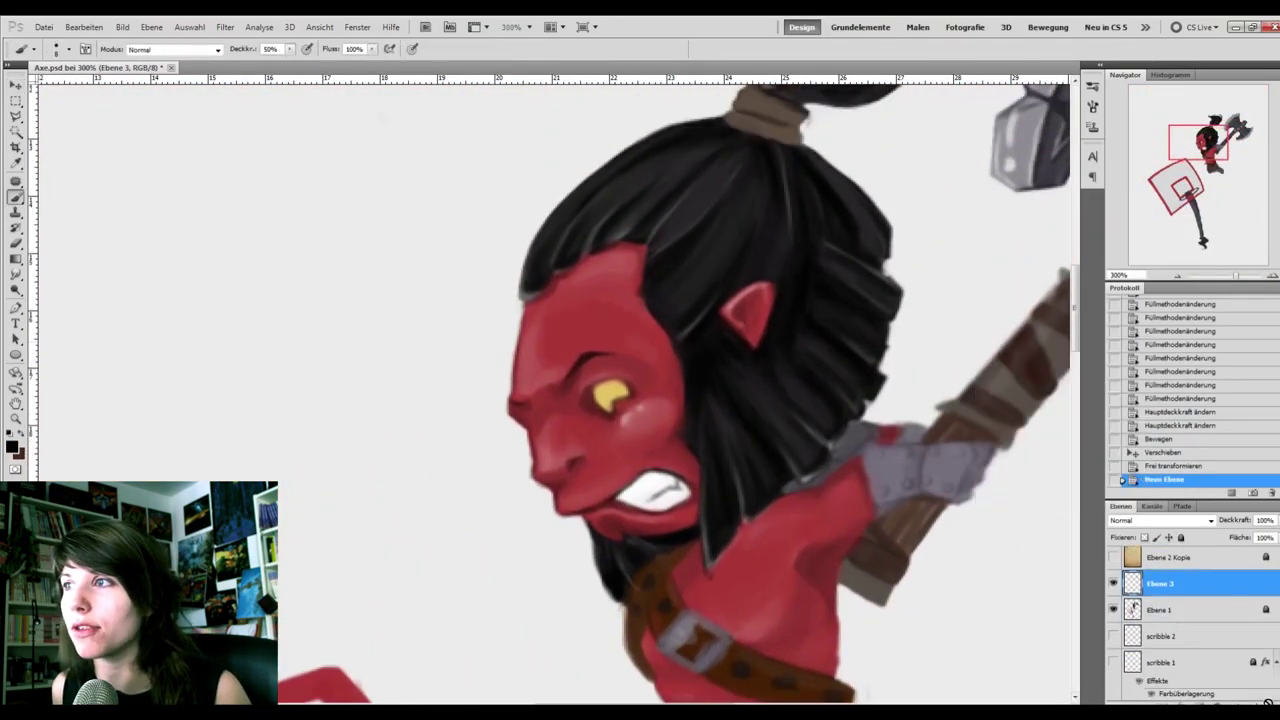
double_click(1226, 589)
left_click(820, 358)
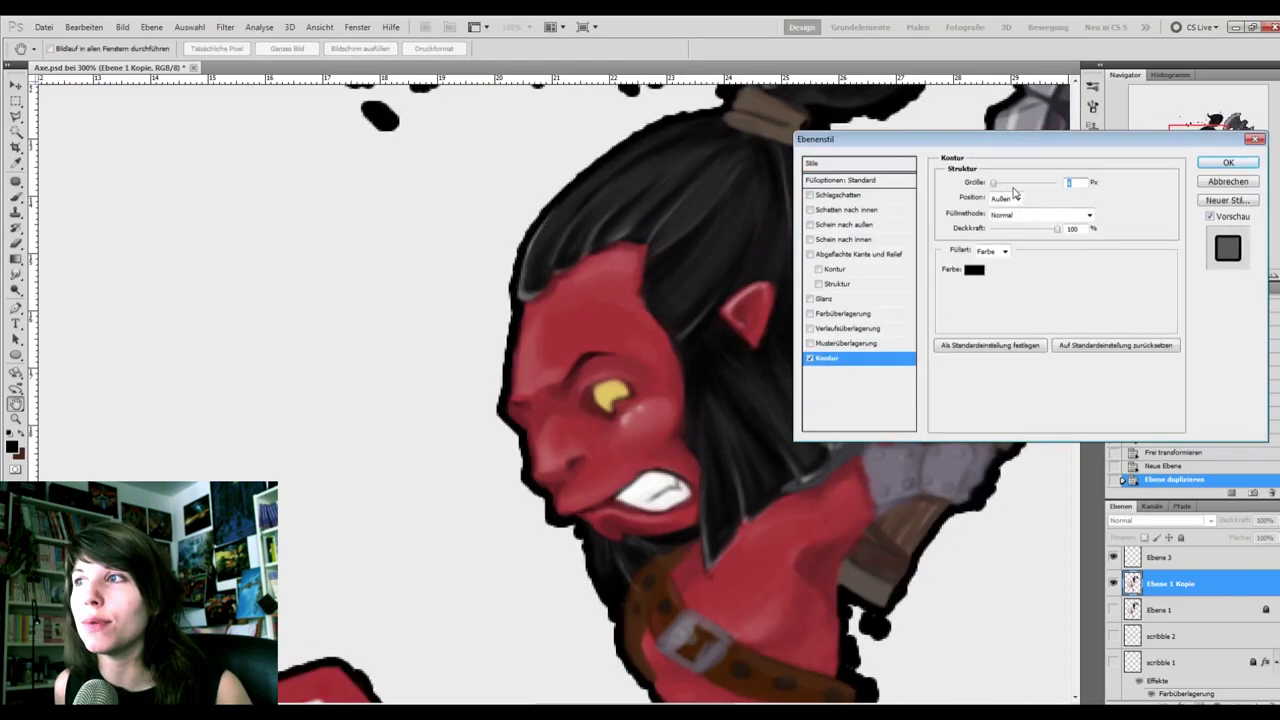
left_click(1226, 163)
Erase the stray outlined specks around the figure and merge the outlined copy with layer Ebene 3.
left_click(1176, 278)
left_click(1176, 278)
key("e")
mouse_move(466, 117)
left_mouse_down()
mouse_move(505, 180)
mouse_move(492, 153)
mouse_move(564, 152)
mouse_move(592, 172)
mouse_move(584, 135)
left_mouse_up()
left_click_drag(1077, 358, 1080, 312)
left_click(682, 260)
left_click_drag(1077, 358, 1080, 416)
left_click_drag(534, 359, 566, 416)
scroll(567, 417, "down", 5)
scroll(391, 500, "up", 3)
key("ctrl+e")
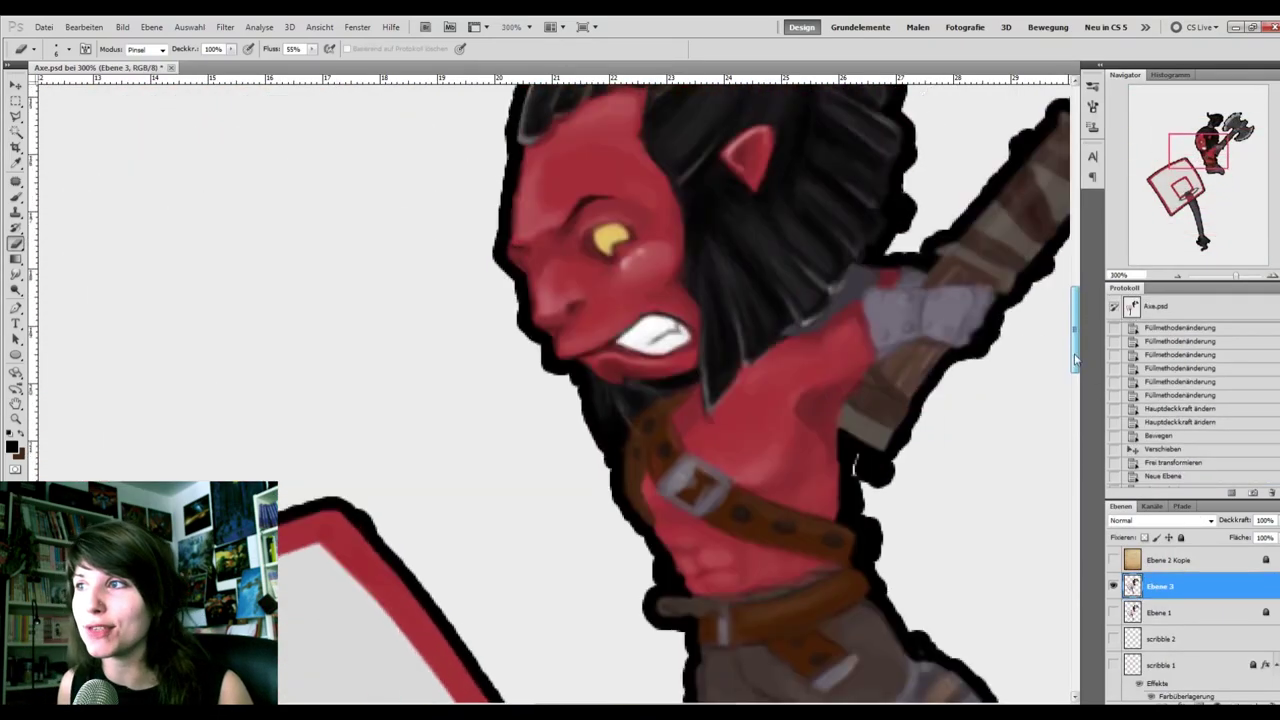
Set the Eraser size to 5 px and thin the black outline around Axe's face.
left_click_drag(1075, 358, 1076, 361)
right_click(577, 422)
left_click(460, 371)
right_click(557, 381)
type("5")
key("Return")
mouse_move(601, 436)
left_mouse_down()
mouse_move(618, 461)
mouse_move(578, 365)
mouse_move(524, 317)
mouse_move(499, 256)
mouse_move(520, 271)
mouse_move(511, 223)
mouse_move(501, 335)
mouse_move(505, 265)
left_mouse_up()
left_click(555, 350)
Adjust the Eraser's brush settings and trim the thick black outline around the tip of the near axe blade.
left_click(1092, 86)
left_click(855, 186)
left_click(549, 359)
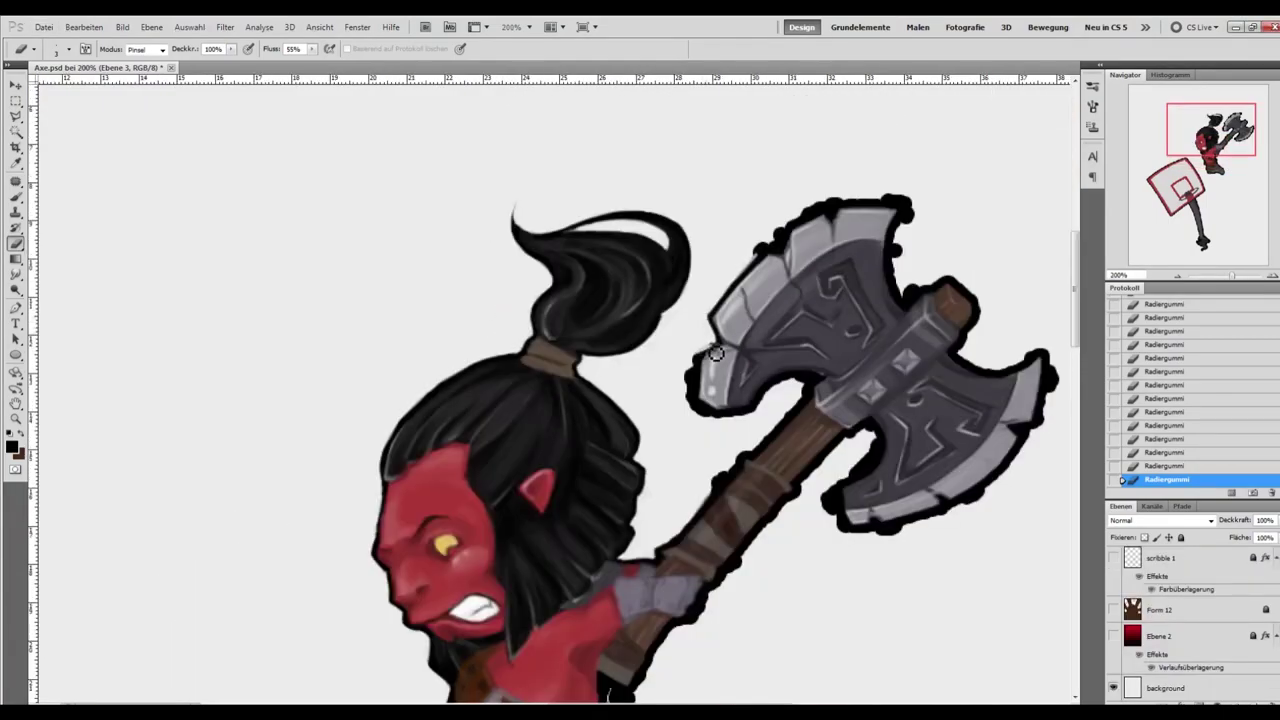
mouse_move(705, 352)
left_mouse_down()
mouse_move(694, 397)
mouse_move(764, 416)
left_mouse_up()
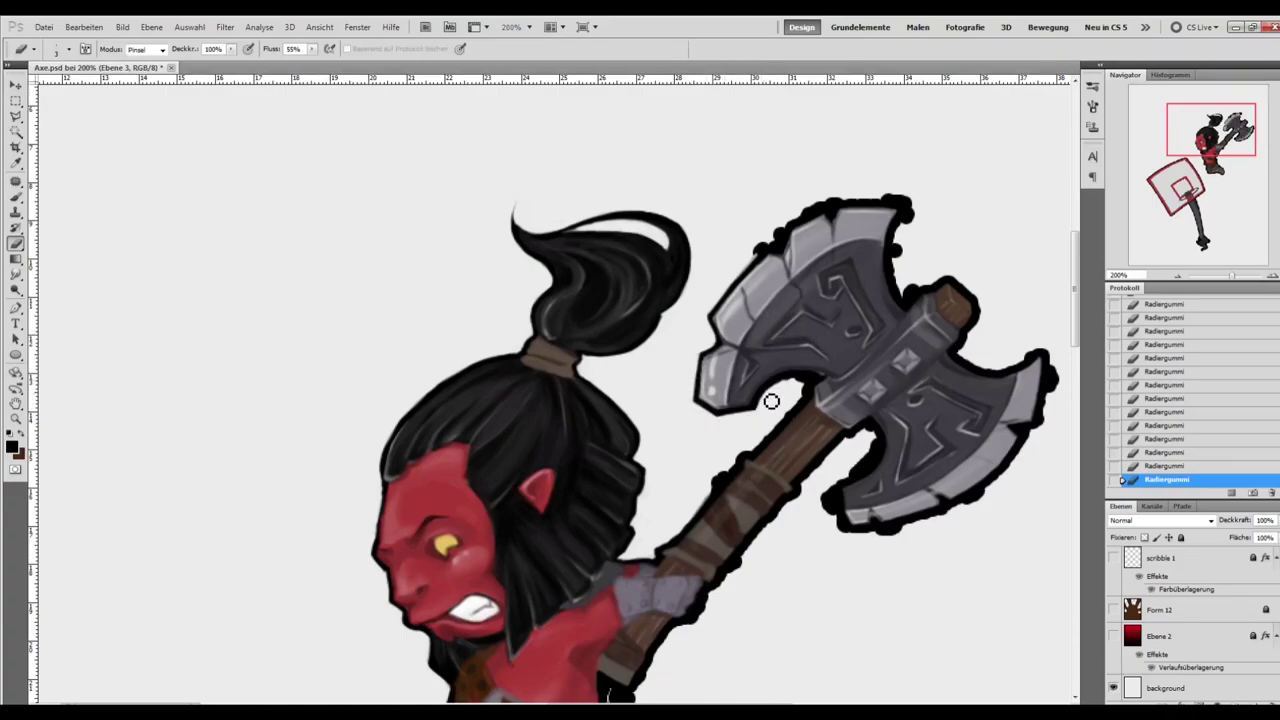
Save the Axe.psd painting.
left_click(44, 27)
left_click(90, 236)
left_click(1174, 360)
left_click(815, 232)
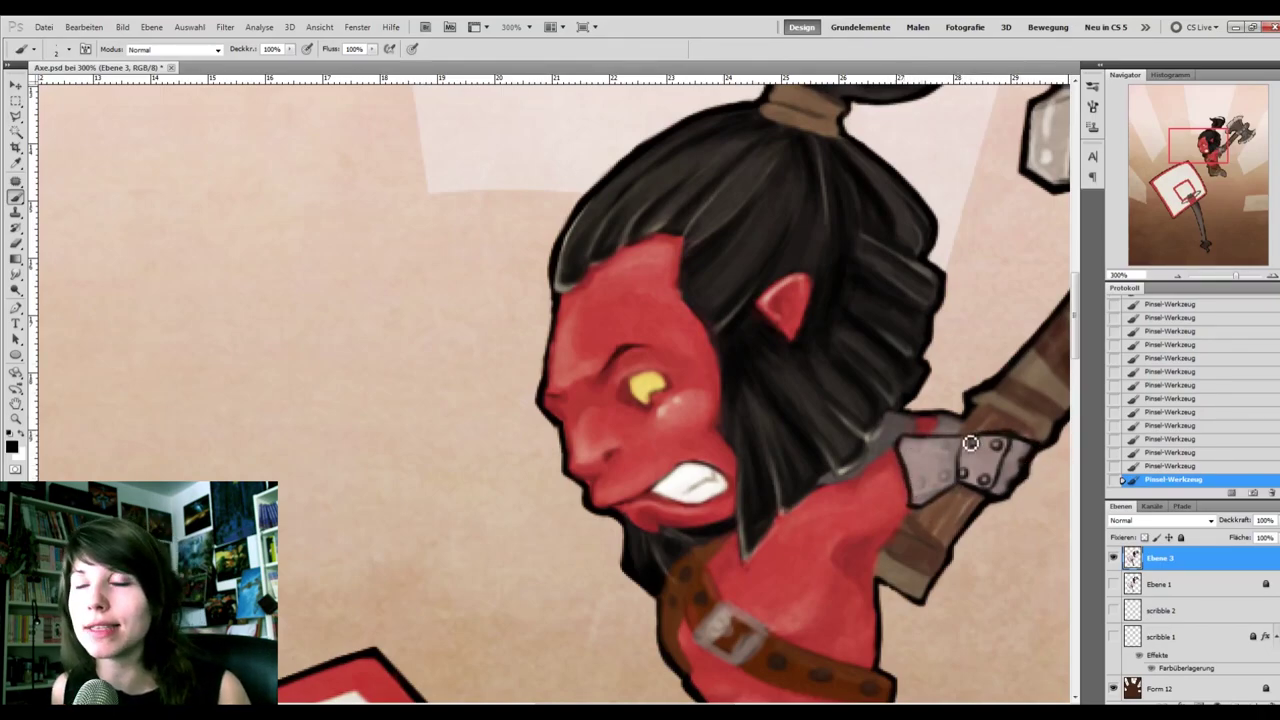
Paint thin black outlines on the gray riveted arm guard and the shoulder piece beside the hair.
left_click_drag(1236, 275, 1224, 275)
left_click(1271, 276)
left_click(1271, 276)
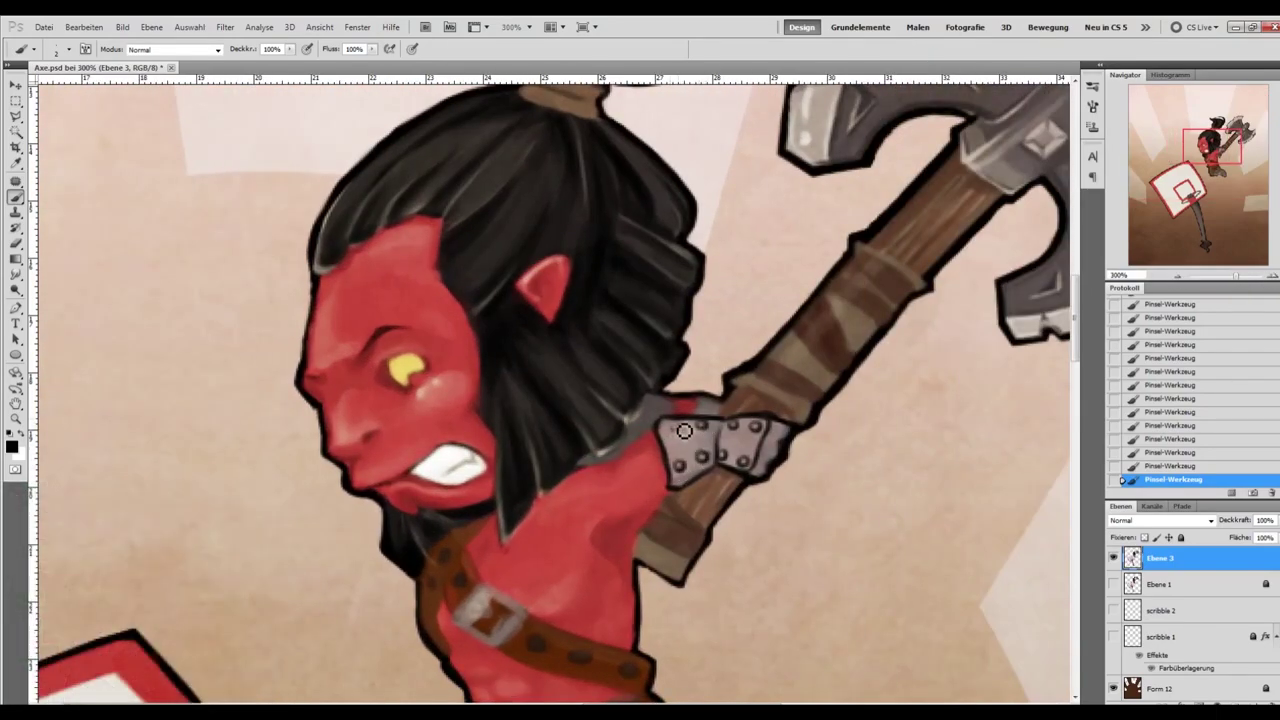
mouse_move(662, 426)
left_mouse_down()
mouse_move(640, 420)
mouse_move(636, 453)
left_mouse_up()
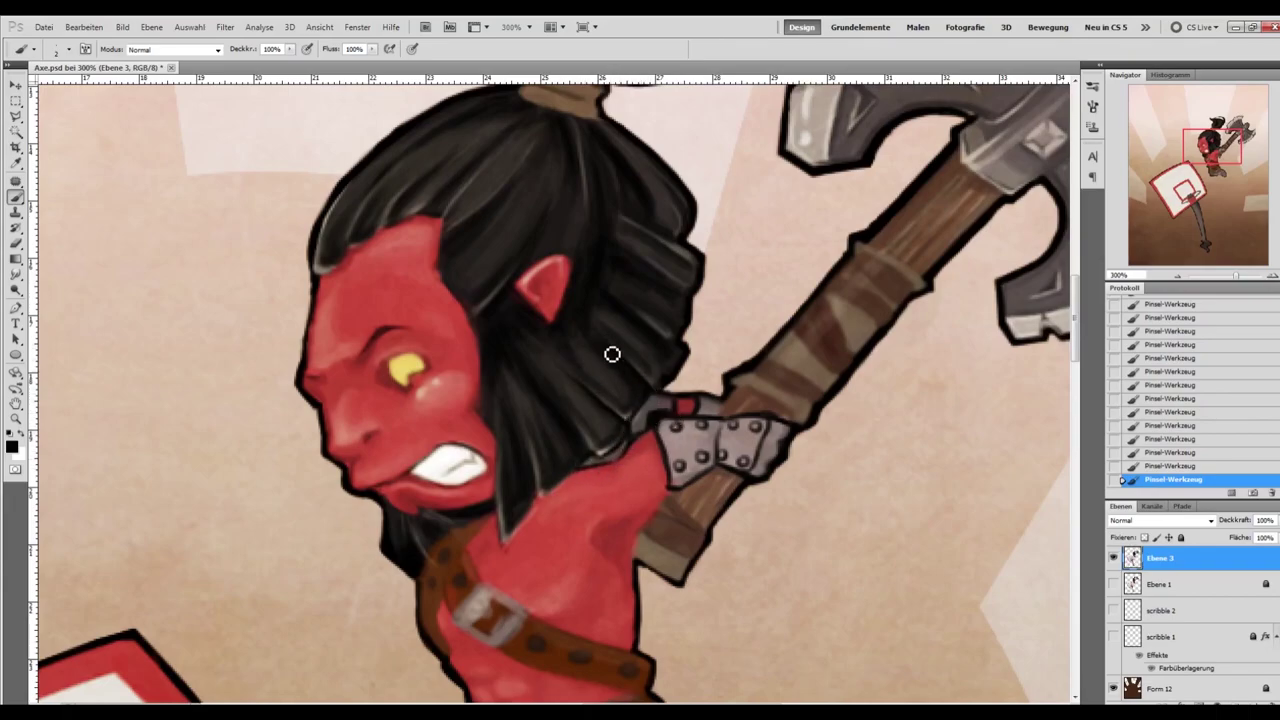
left_click_drag(727, 263, 813, 263)
key("ctrl+z")
Paint thin black lines along the edges of the lower cloth wrappings on the axe handle.
left_click(1177, 276)
left_click(1177, 276)
left_click(1273, 277)
left_click_drag(936, 399, 934, 405)
key("ctrl+plus")
mouse_move(866, 526)
left_mouse_down()
mouse_move(746, 531)
mouse_move(589, 655)
left_mouse_up()
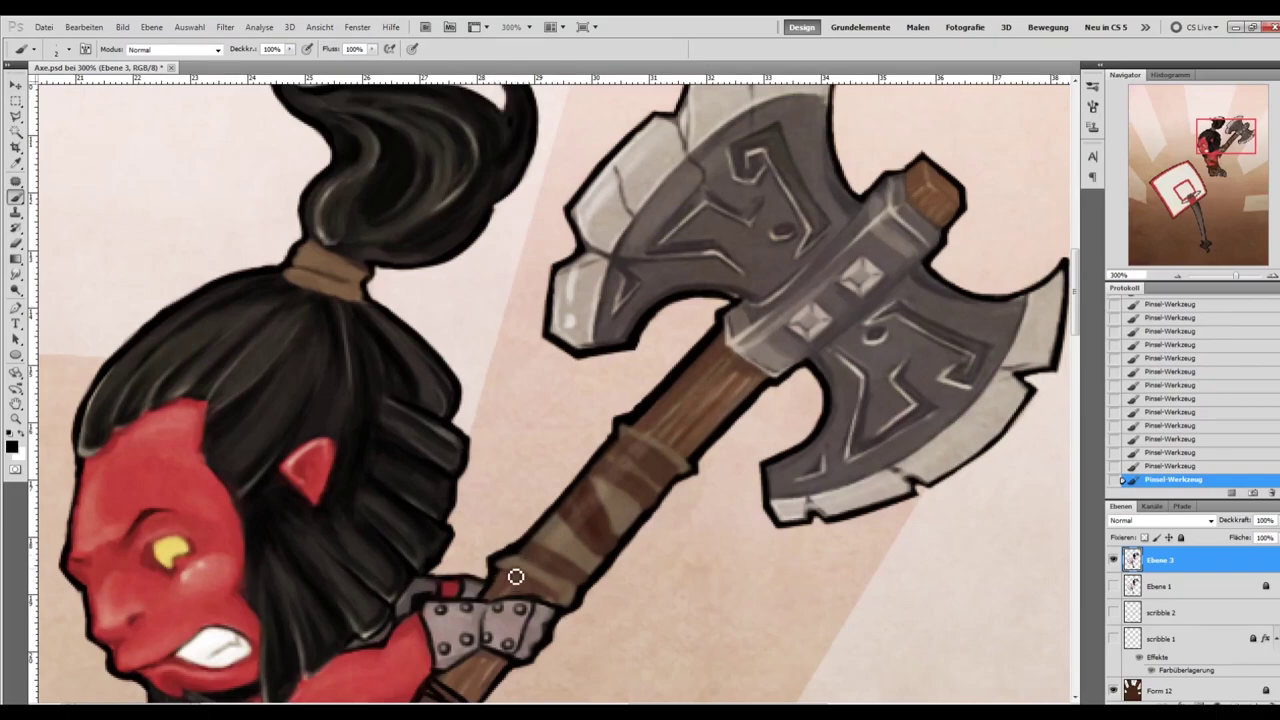
mouse_move(520, 558)
left_mouse_down()
mouse_move(535, 540)
mouse_move(589, 550)
left_mouse_up()
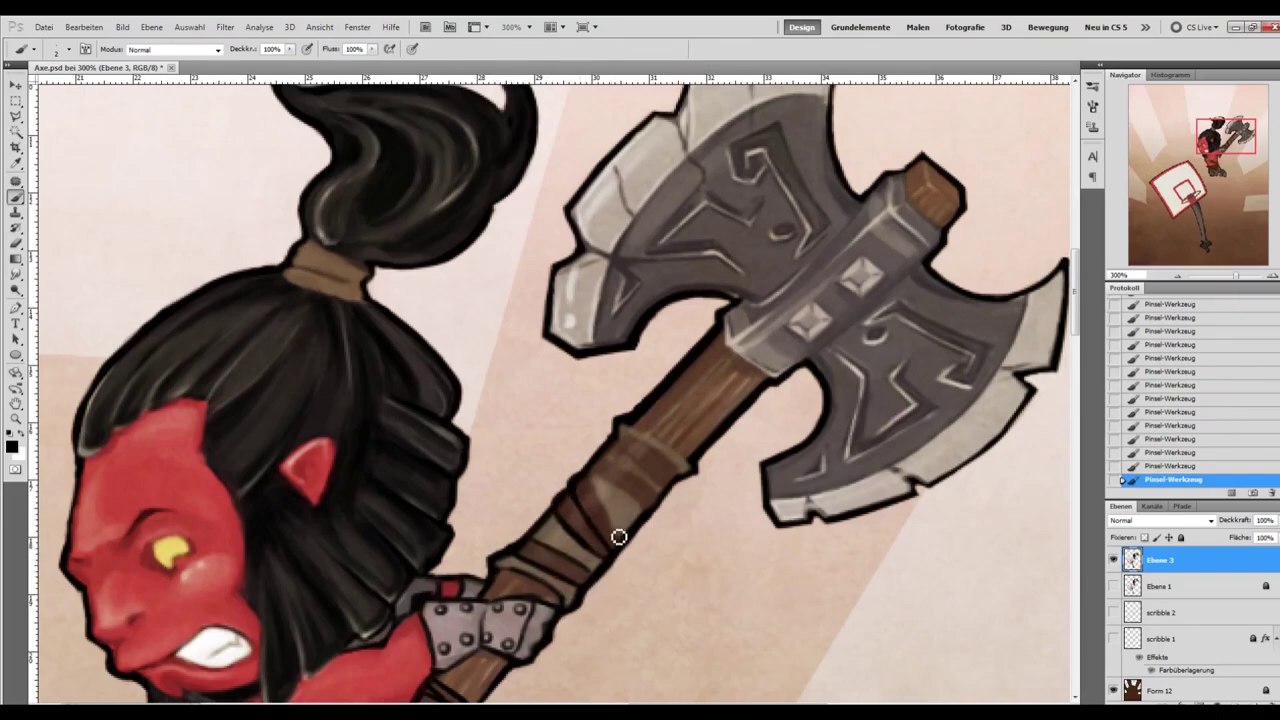
Undo the last stroke and paint thin black lines along the edges of the upper cloth wrappings on the axe handle.
key("ctrl+z")
left_click(593, 484)
left_click_drag(633, 443, 682, 484)
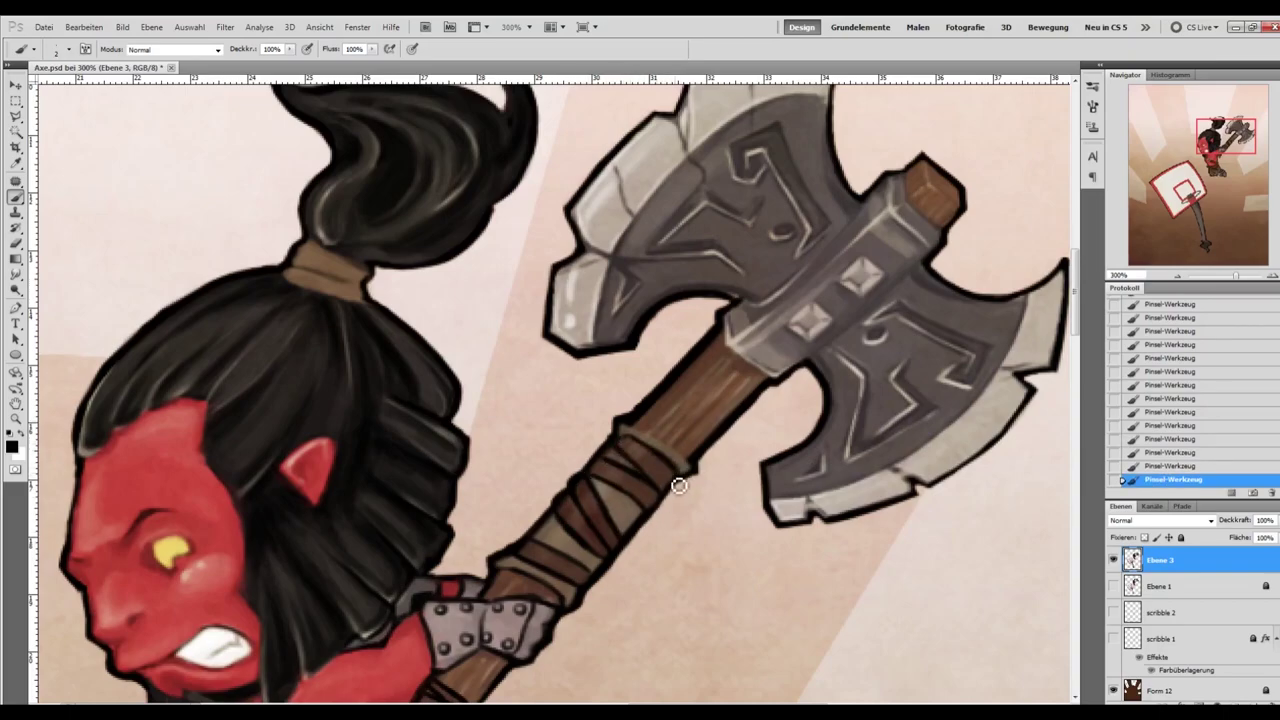
Paint thin black lines along the edges of the axe head's central metal socket.
scroll(700, 460, "up", 3)
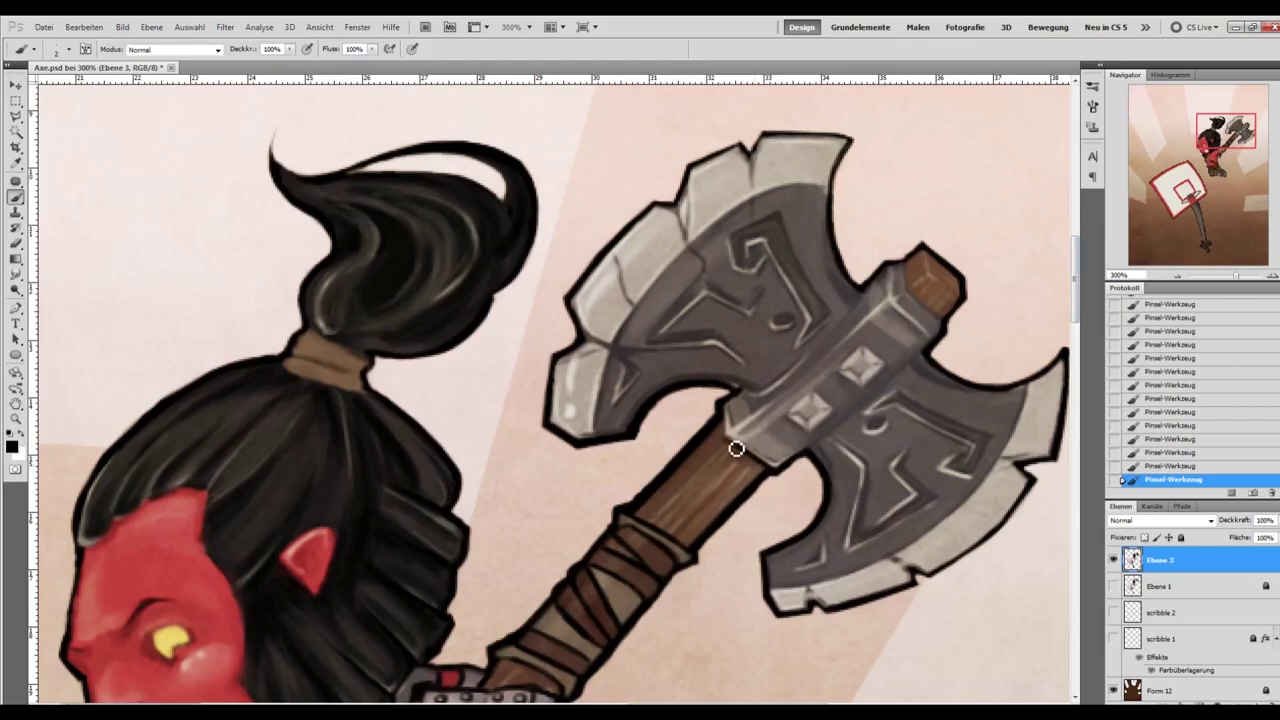
double_click(1180, 278)
double_click(1272, 276)
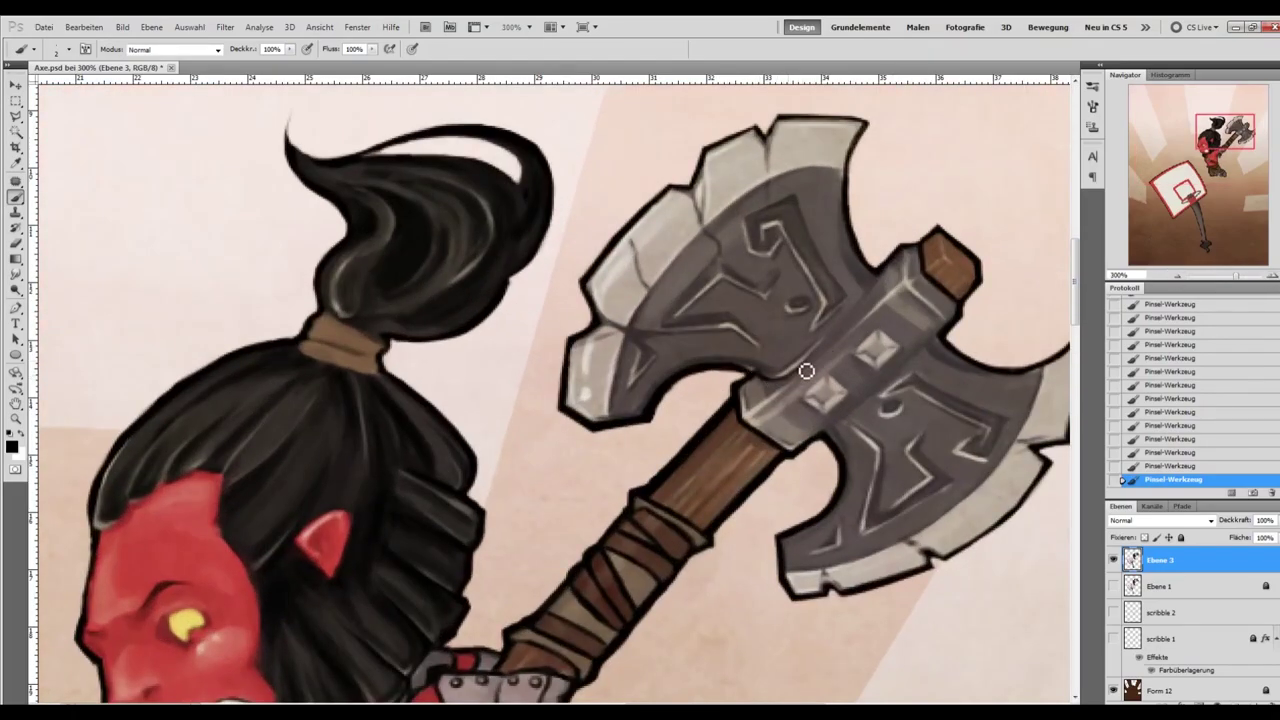
left_click_drag(823, 447, 903, 383)
Paint thin black lines on the brown hair band and darken the strands along the ponytail's edges.
left_click_drag(384, 292, 802, 284)
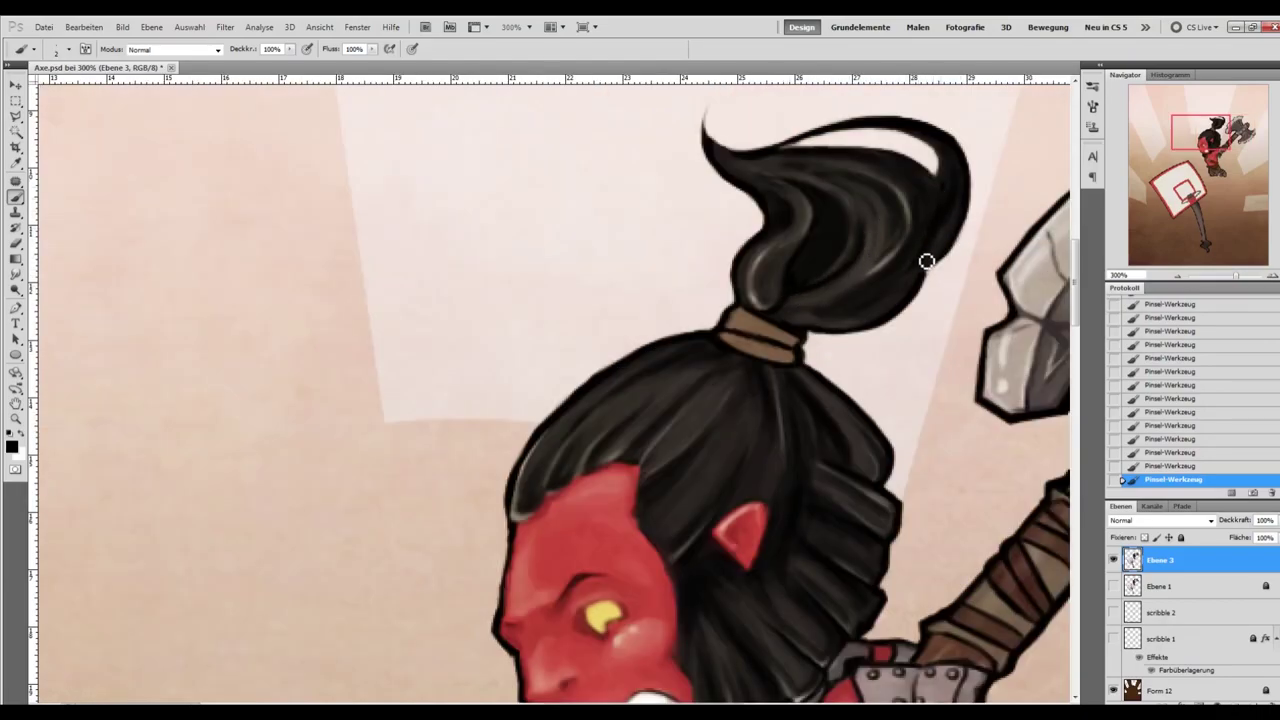
scroll(930, 439, "up", 5)
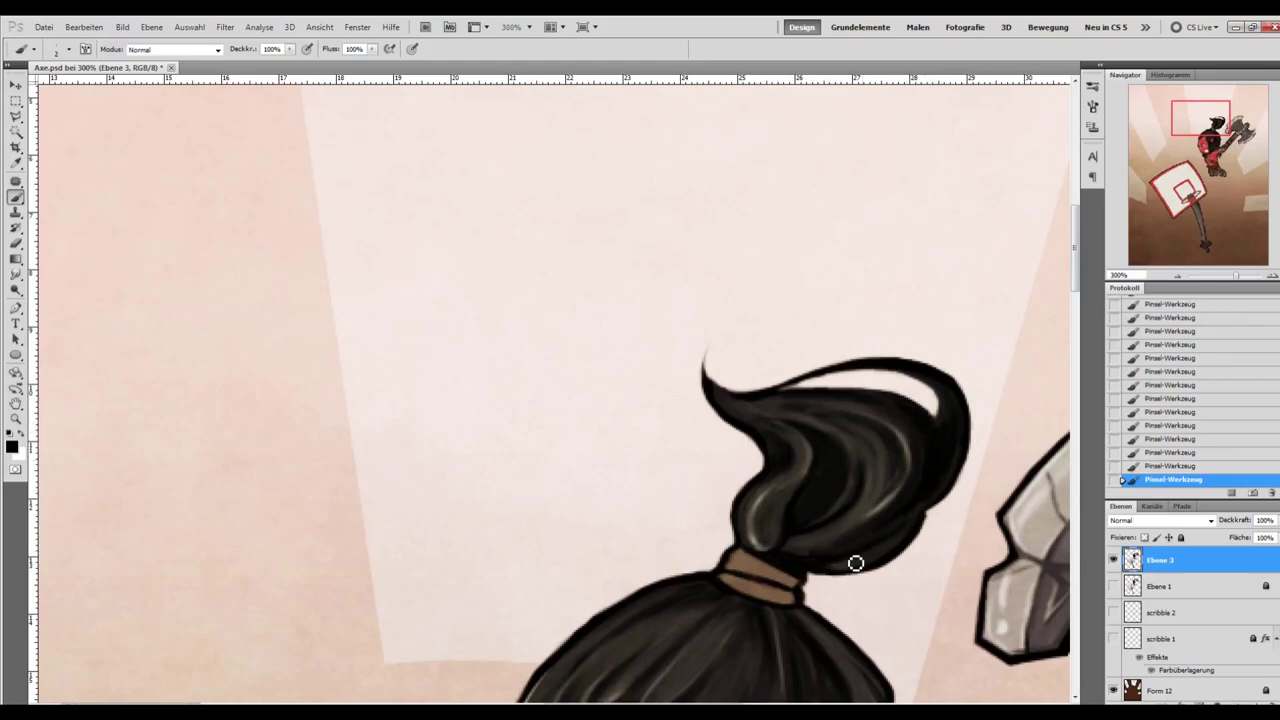
left_click_drag(801, 561, 896, 539)
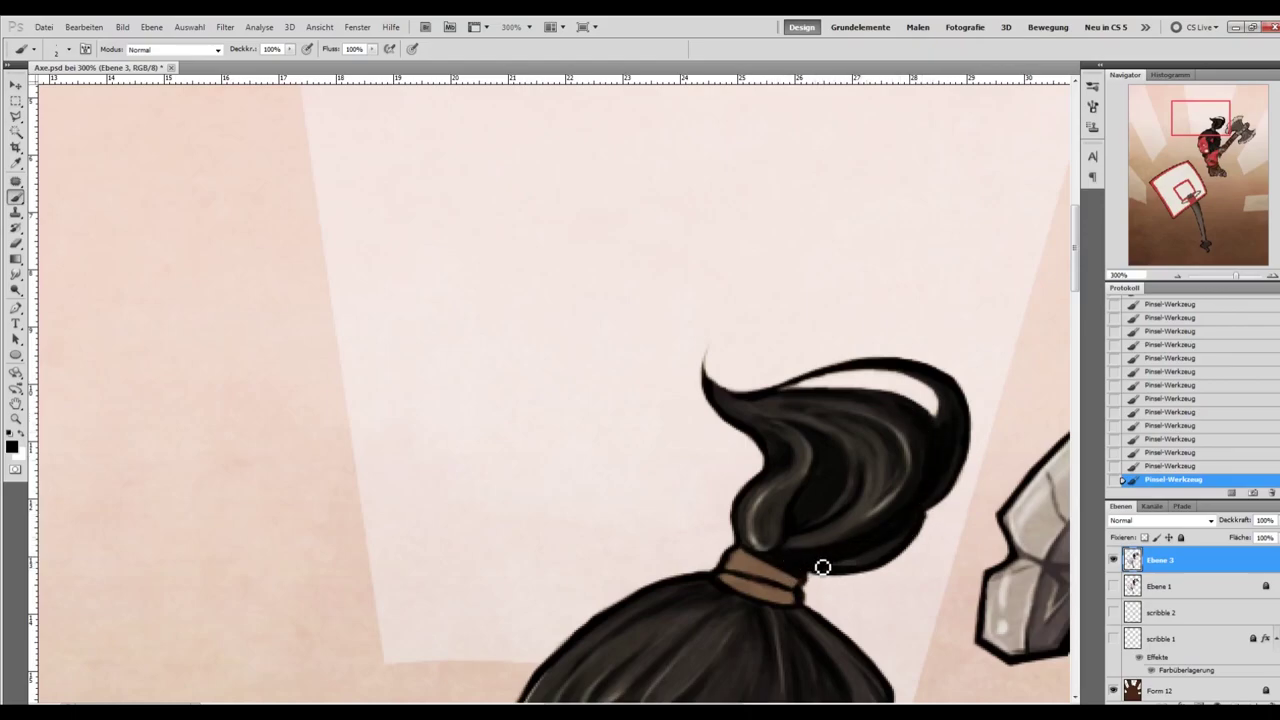
left_click_drag(728, 400, 776, 427)
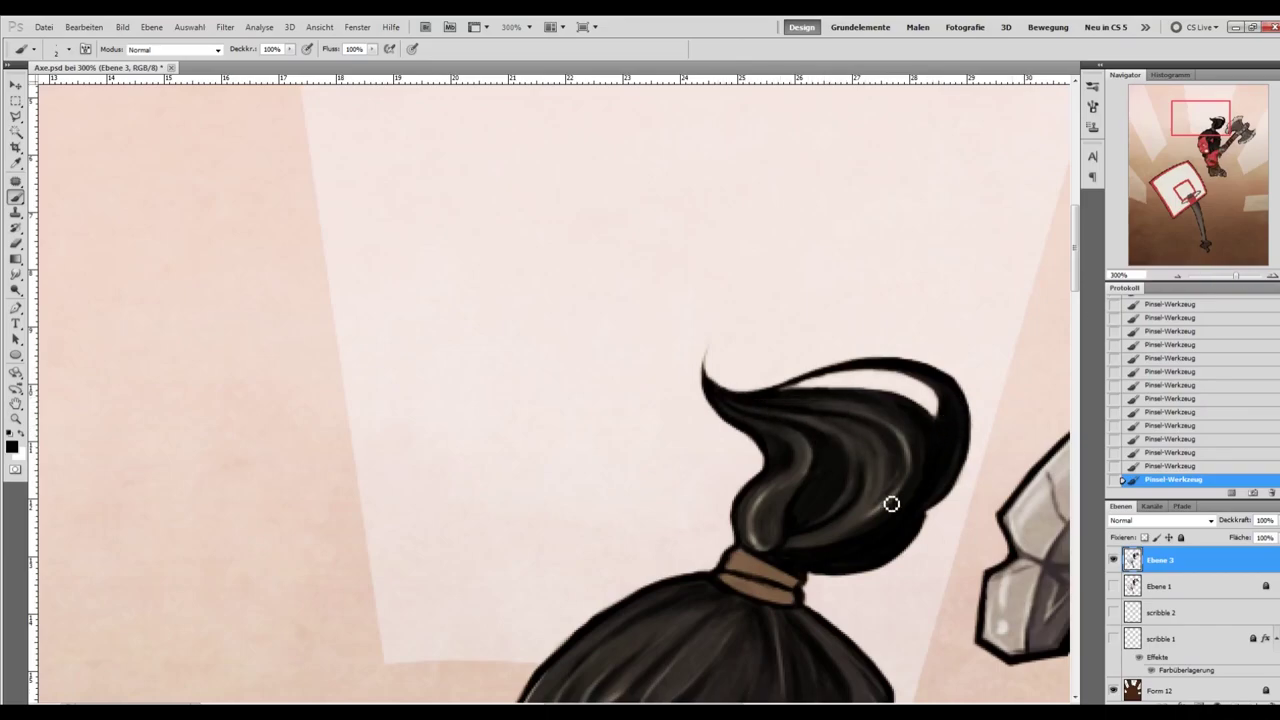
Paint thin black outlines along the basketball hoop's ring and its mounting bracket.
key("h")
left_click_drag(900, 417, 520, 463)
left_click_drag(766, 258, 903, 197)
mouse_move(803, 268)
left_mouse_down()
mouse_move(692, 322)
mouse_move(758, 284)
mouse_move(785, 298)
mouse_move(746, 310)
mouse_move(808, 270)
mouse_move(720, 303)
mouse_move(735, 319)
mouse_move(808, 264)
mouse_move(793, 240)
mouse_move(715, 285)
mouse_move(802, 231)
mouse_move(713, 268)
mouse_move(765, 235)
mouse_move(769, 281)
mouse_move(701, 276)
mouse_move(704, 294)
mouse_move(734, 273)
mouse_move(655, 330)
left_mouse_up()
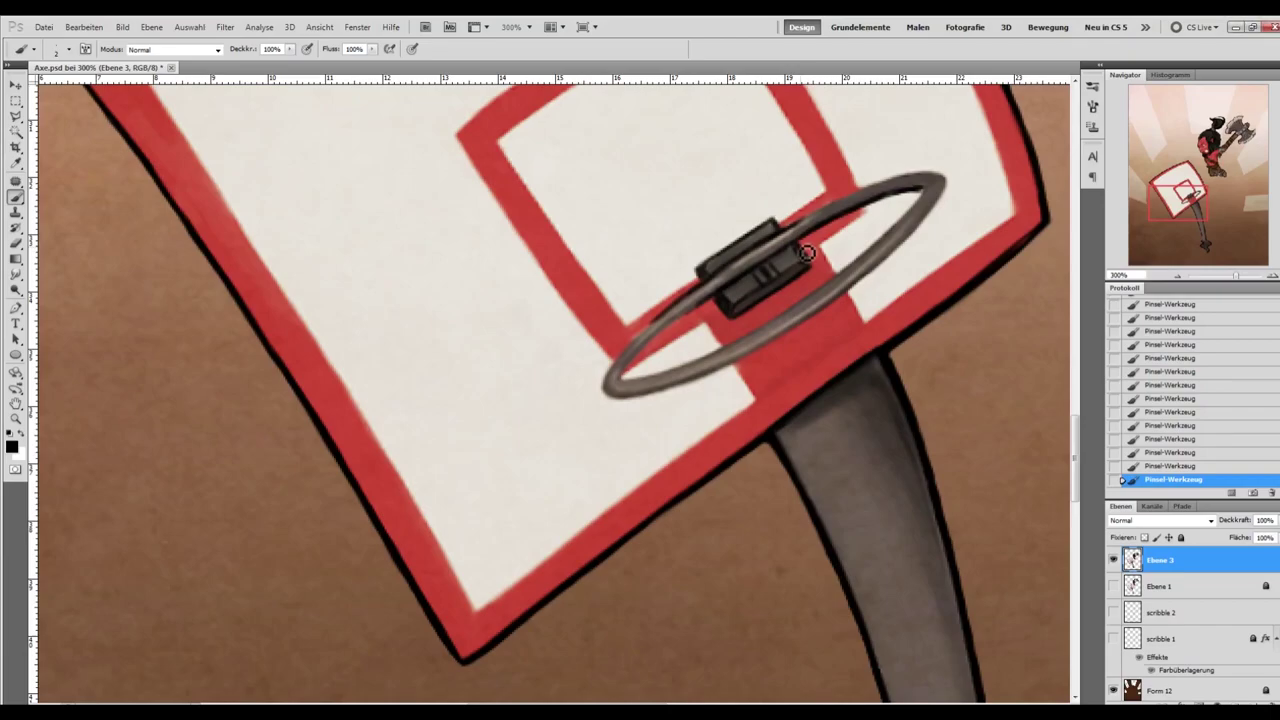
left_click(1179, 276)
left_click(1179, 276)
left_click_drag(1077, 396, 1078, 352)
key("ctrl+minus")
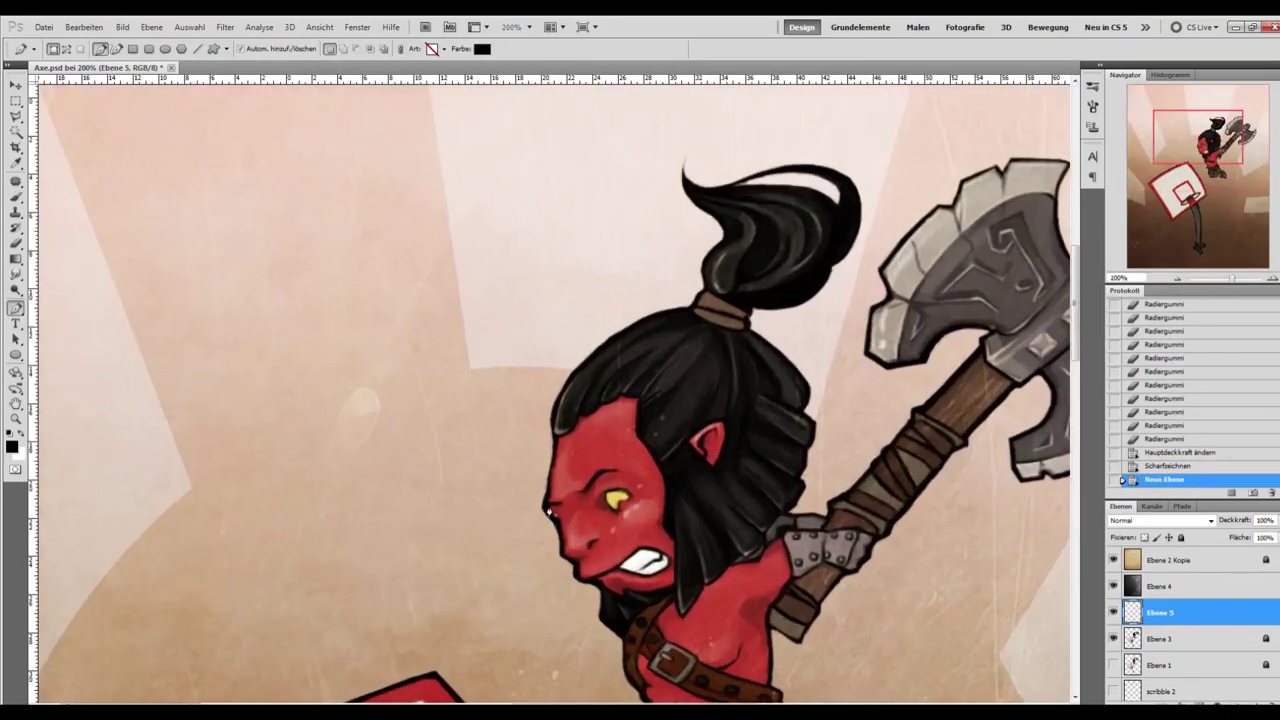
Draw a closed black shadow shape with the Pen tool over the character's brow and eye socket.
left_click(548, 509)
left_click(554, 501)
left_click(562, 501)
left_click(579, 492)
left_click(591, 479)
left_click(603, 470)
left_click(617, 470)
left_click(642, 483)
left_click(610, 503)
left_click(615, 511)
left_click(575, 516)
left_click(563, 526)
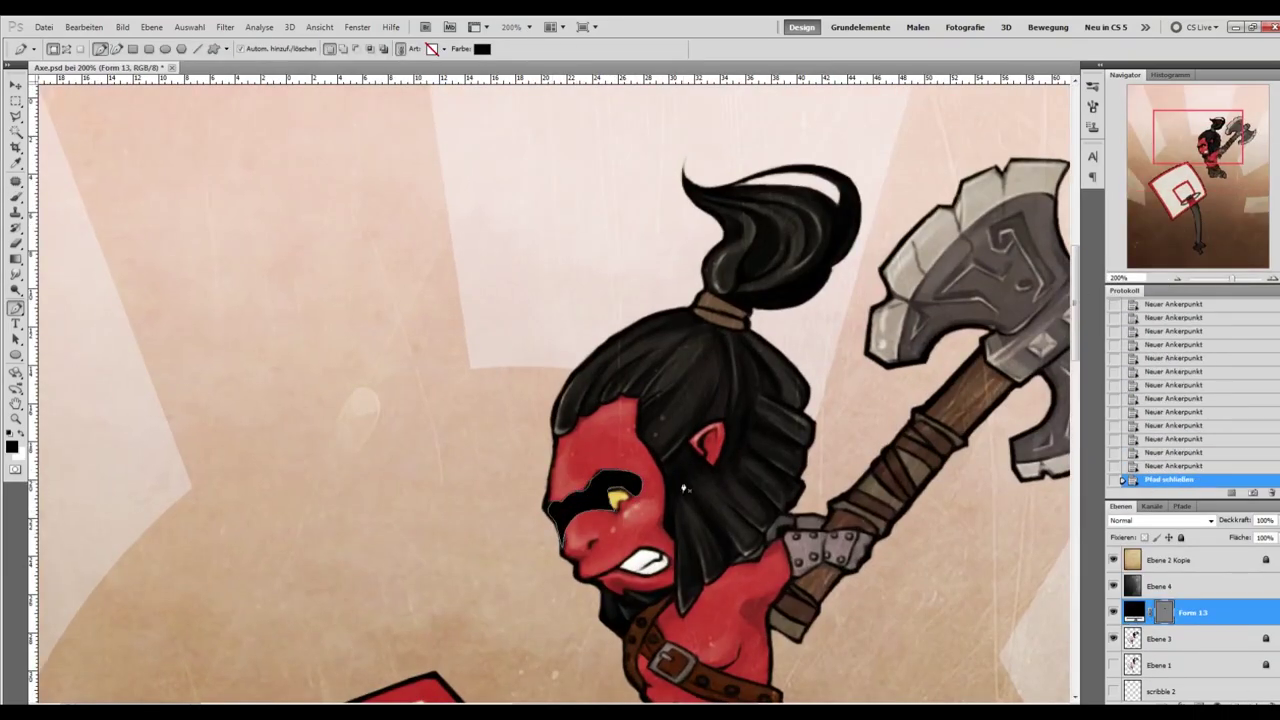
Draw a closed black shadow shape with the Pen tool beneath the character's nose.
left_click(564, 550)
left_click(583, 551)
left_click(599, 541)
left_click(596, 556)
left_click(577, 564)
left_click(564, 551)
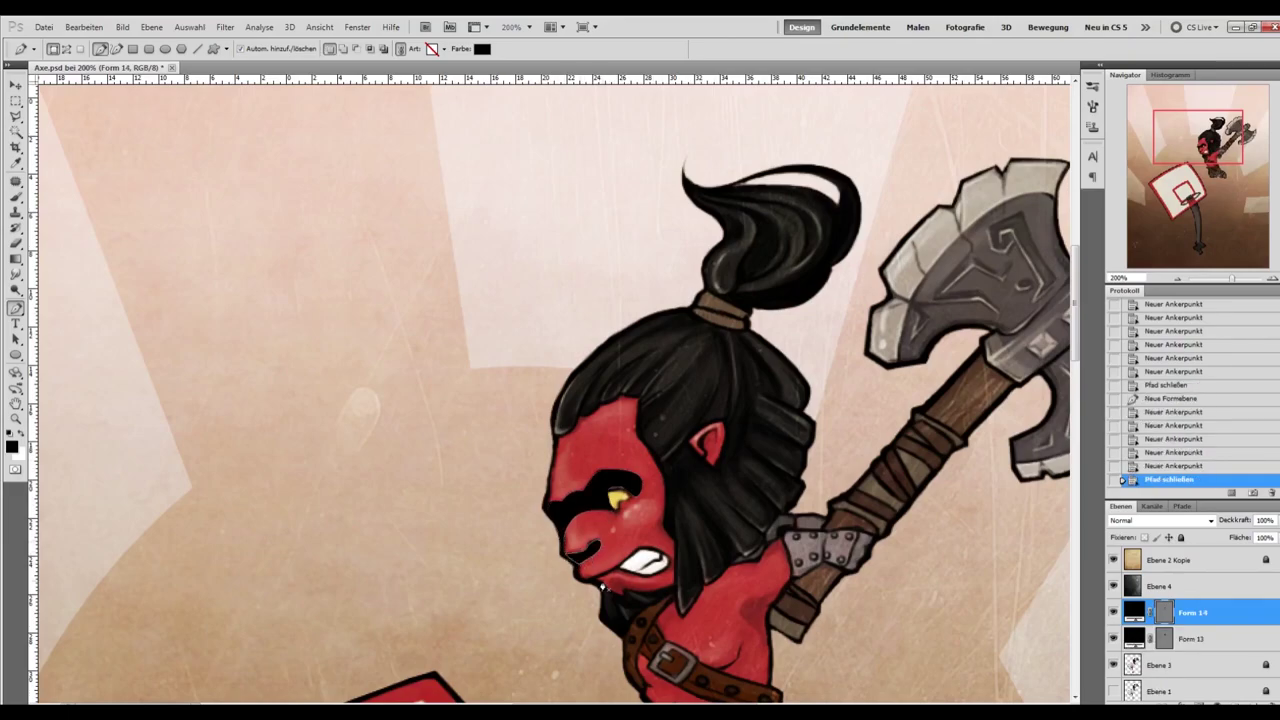
Draw a closed black shadow shape below the character's mouth, along the chin.
left_click_drag(601, 580, 617, 575)
left_click_drag(646, 585, 664, 583)
left_click(676, 574)
left_click(678, 580)
left_click(664, 589)
left_click(643, 592)
left_click(628, 595)
left_click(614, 602)
left_click(606, 590)
left_click(601, 580)
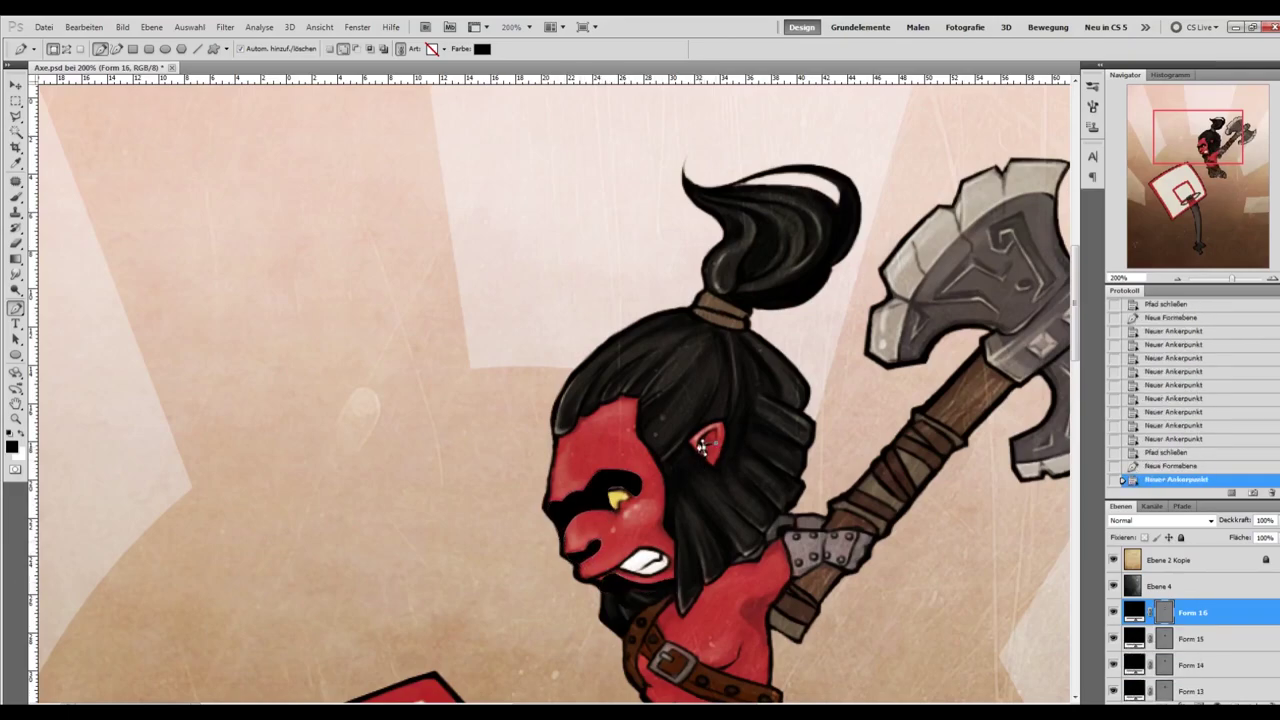
Draw a black shadow shape across the neck and shoulder, following the lower edge of the hair up to the arm guard.
left_click(681, 643)
left_click(681, 643)
left_click(669, 641)
left_click(663, 637)
left_click(655, 623)
left_click(659, 611)
left_click(673, 596)
left_click(682, 614)
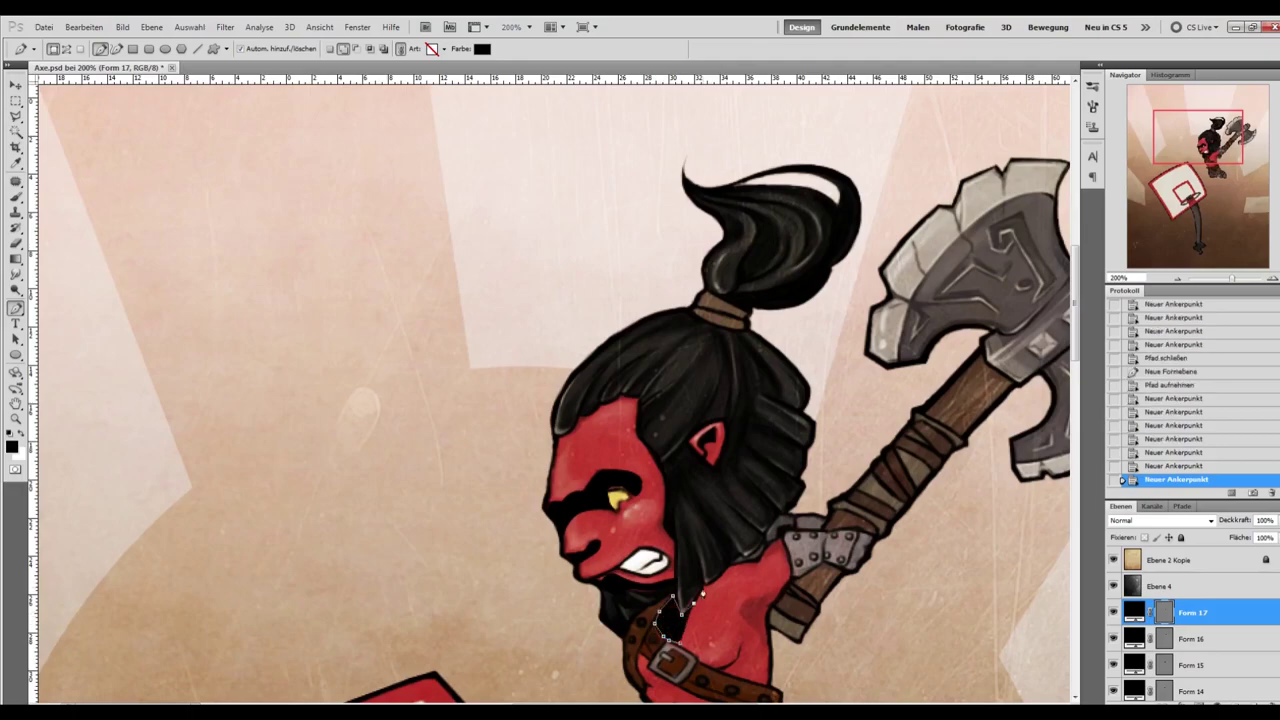
left_click(758, 556)
left_click(773, 546)
left_click(784, 537)
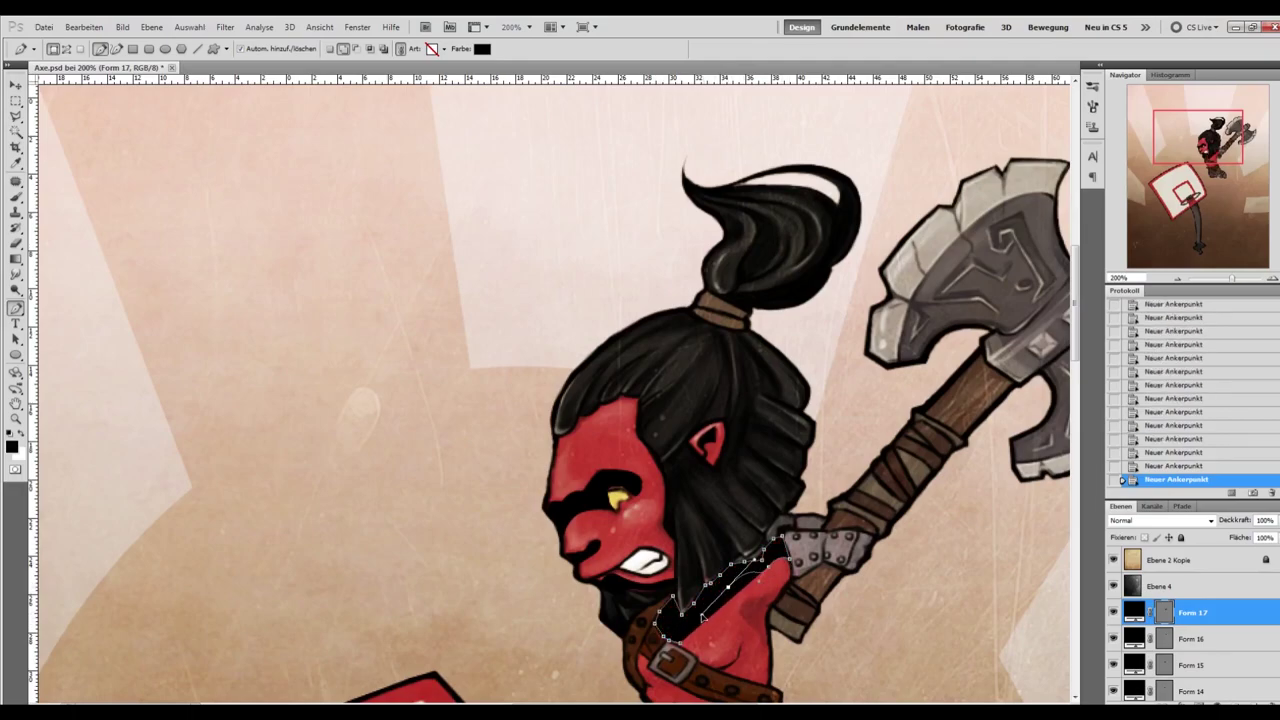
left_click(665, 638)
Draw a closed black shadow shape under the arm and down the side of the torso along the chest strap.
left_click(700, 658)
left_click(740, 646)
left_click(758, 636)
left_click(765, 641)
left_click(748, 628)
left_click(740, 611)
left_click(791, 571)
left_click(770, 606)
left_click(772, 685)
left_click(738, 678)
left_click(698, 658)
Draw black shadow shapes on the upper end of the chest strap and along the top of the riveted arm guard.
left_click(626, 632)
left_click(650, 604)
left_click(672, 594)
left_click(655, 627)
left_click(641, 631)
left_click(626, 632)
left_click(785, 528)
left_click(822, 530)
left_click(728, 568)
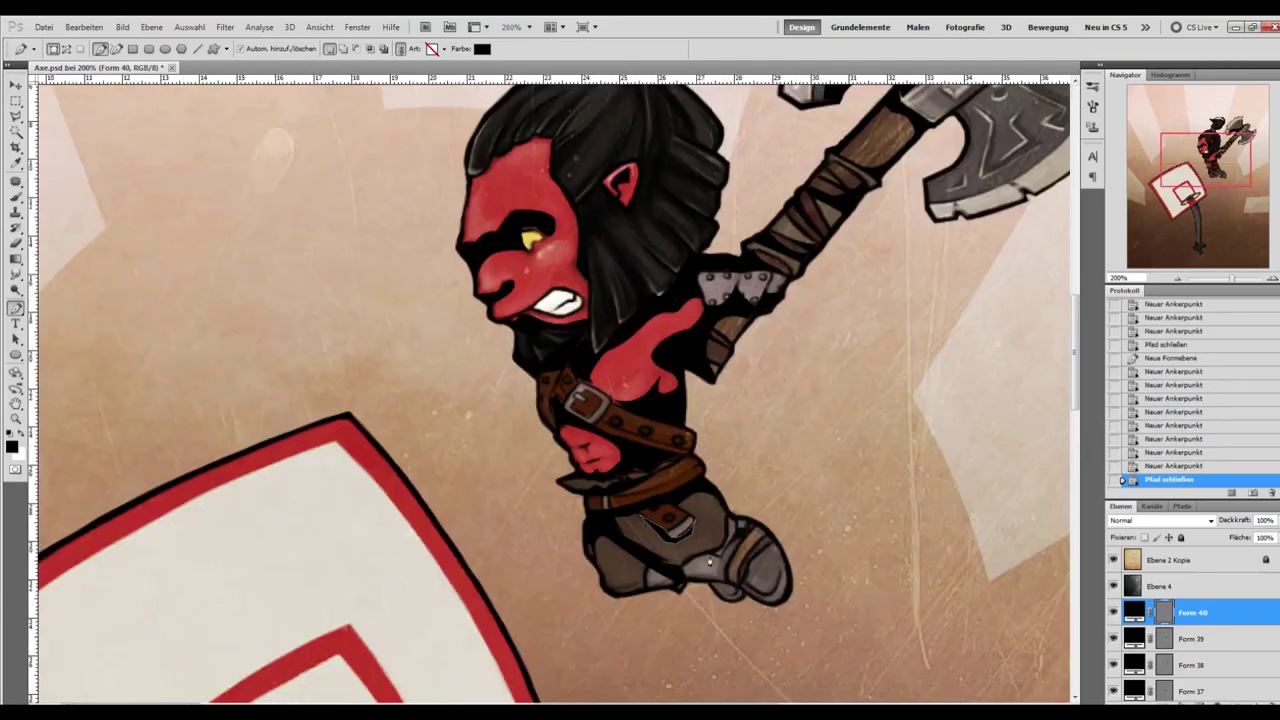
Draw a black shadow shape along the lower edge of the character's trousers.
left_click(609, 590)
left_click(642, 583)
left_click(655, 567)
left_click(680, 583)
Draw black shadow shapes on the undersides of the far boot and the near boot.
left_click(707, 580)
left_click(725, 582)
left_click(737, 587)
left_click(742, 591)
left_click(745, 604)
left_click(728, 602)
left_click(713, 591)
left_click(707, 580)
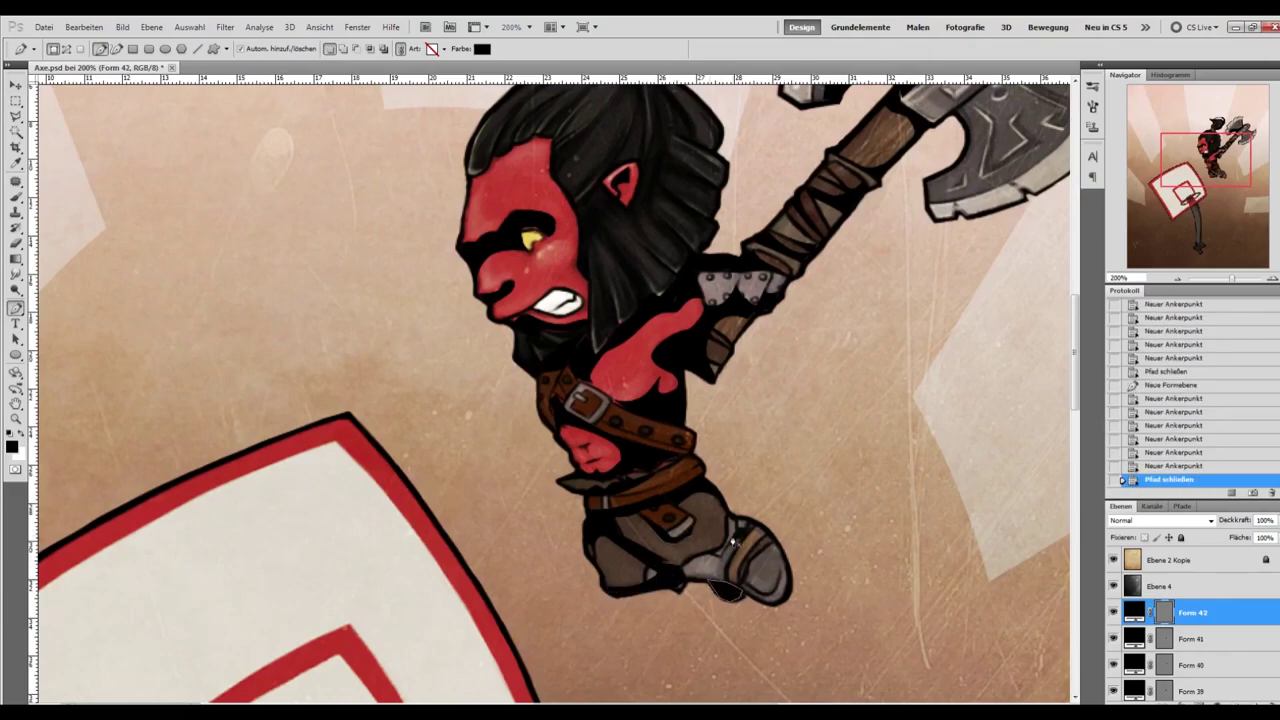
left_click(780, 545)
left_click(780, 595)
left_click(700, 600)
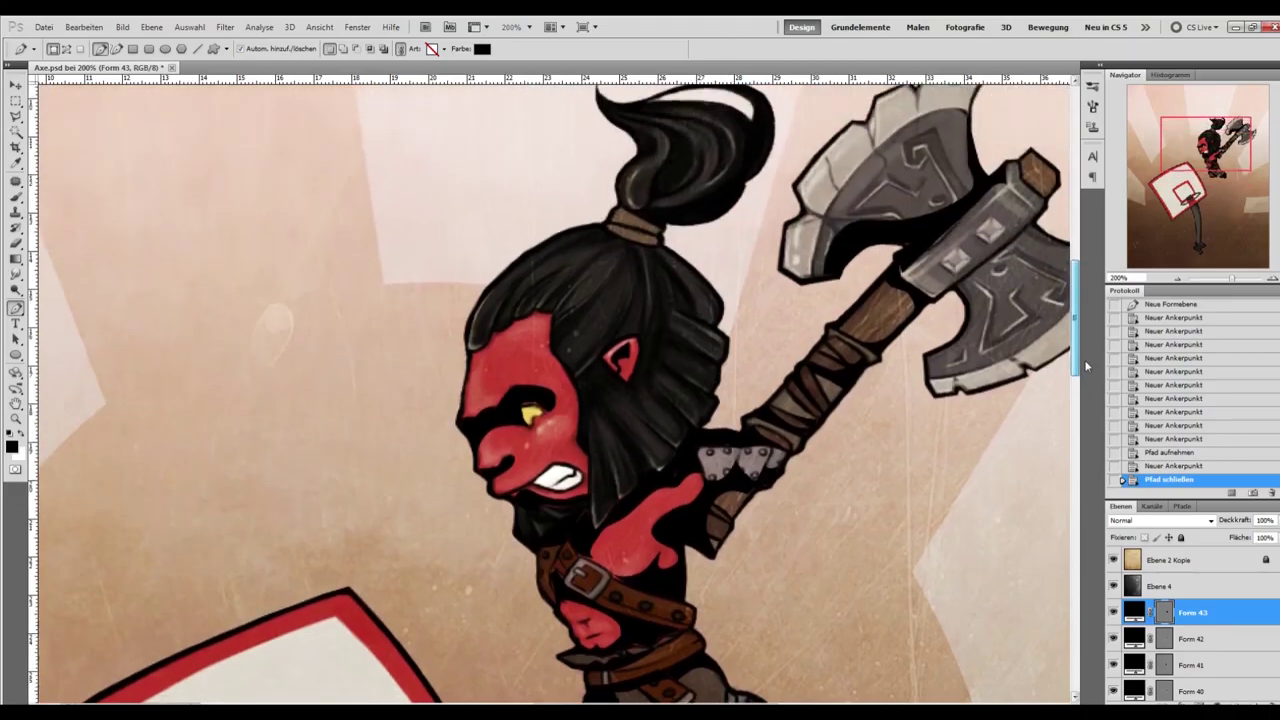
Draw a black shadow shape on the axe head's blade with the Pen tool.
left_click_drag(1087, 366, 1080, 352)
left_click(735, 367)
left_click_drag(822, 318, 860, 315)
left_click(870, 307)
left_click(829, 306)
left_click(808, 290)
left_click(762, 328)
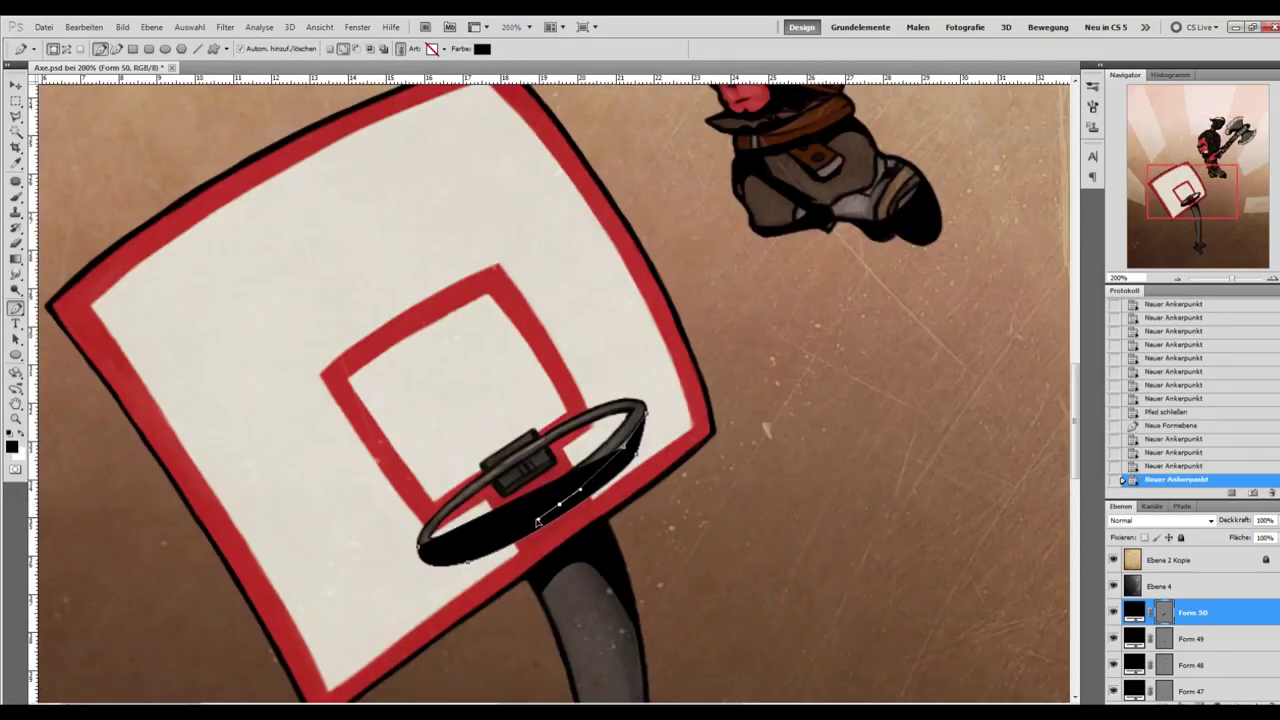
Merge all the black shadow shape layers into one layer and lower its opacity to 19%.
left_click(1177, 280)
left_click(1191, 639)
left_click(1190, 614)
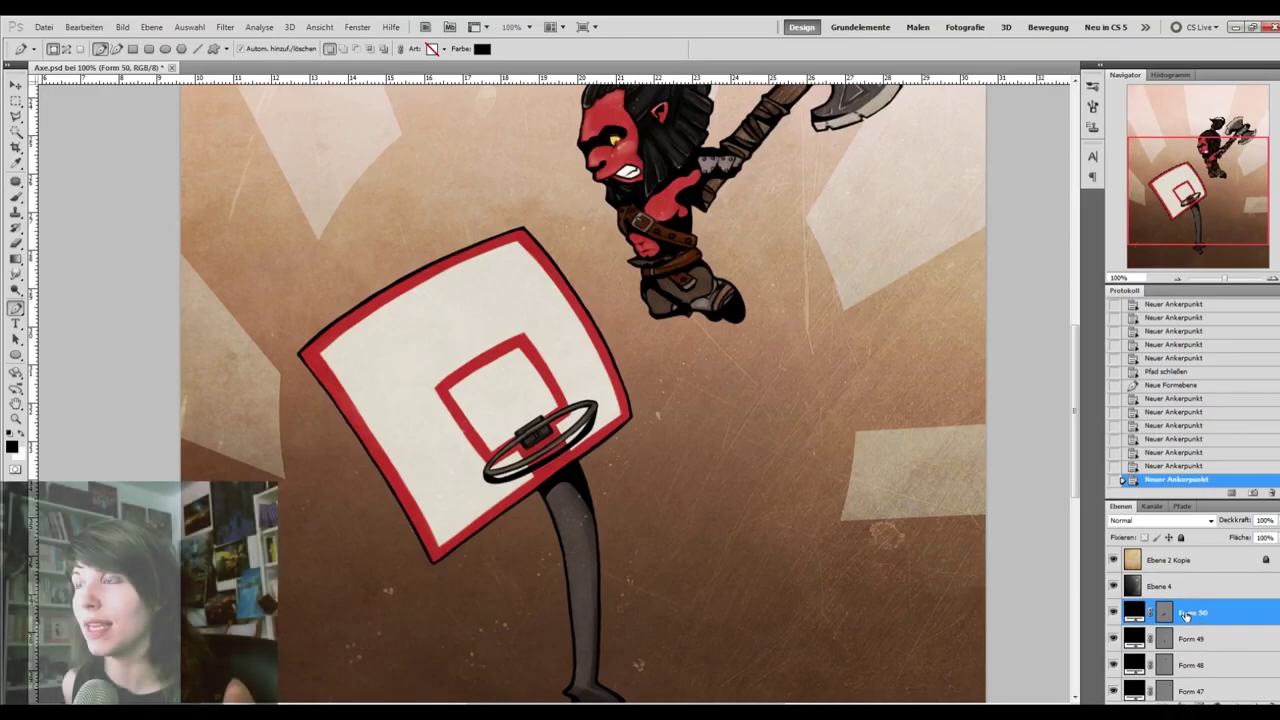
scroll(1200, 630, "down", 10)
left_click(1204, 638, "shift")
key("ctrl+e")
left_click_drag(1238, 522, 1187, 522)
left_click_drag(1074, 486, 1073, 430)
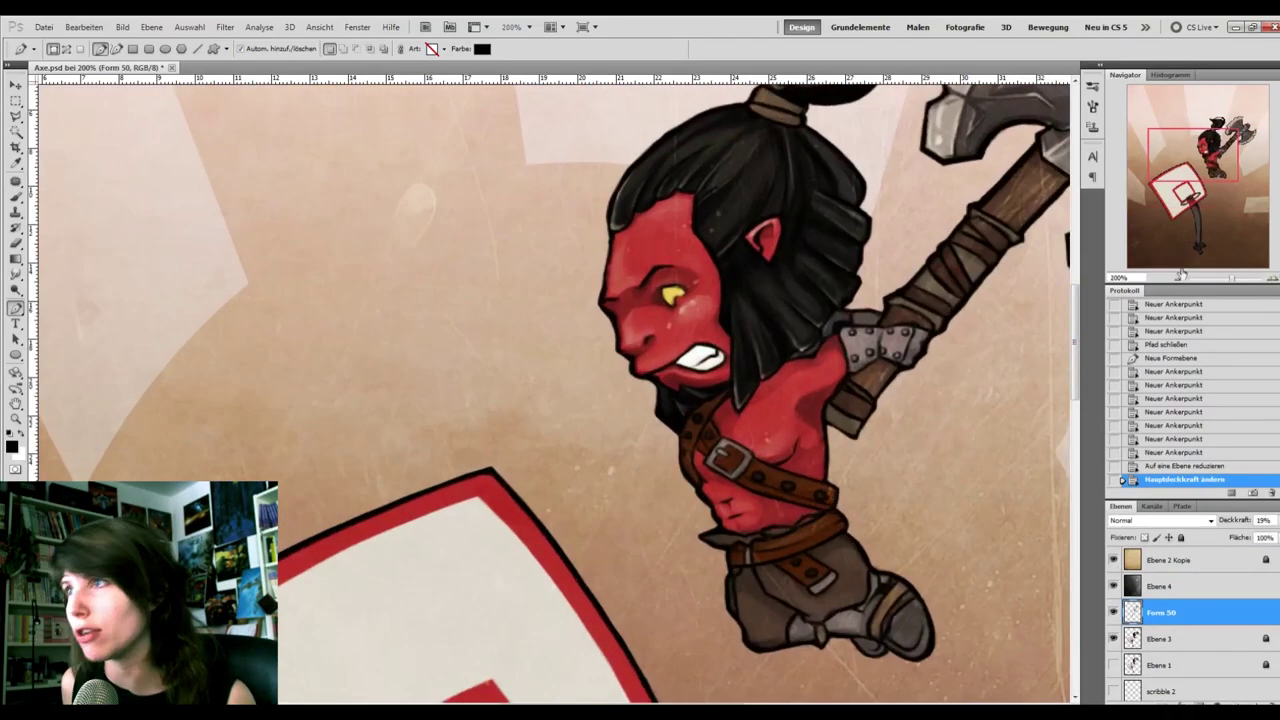
Soften the shadow shapes on the character's torso with the Eraser, setting its brush size to 14 px.
key("e")
right_click(812, 392)
left_click_drag(783, 397, 790, 420)
right_click(920, 425)
left_click_drag(944, 453, 941, 453)
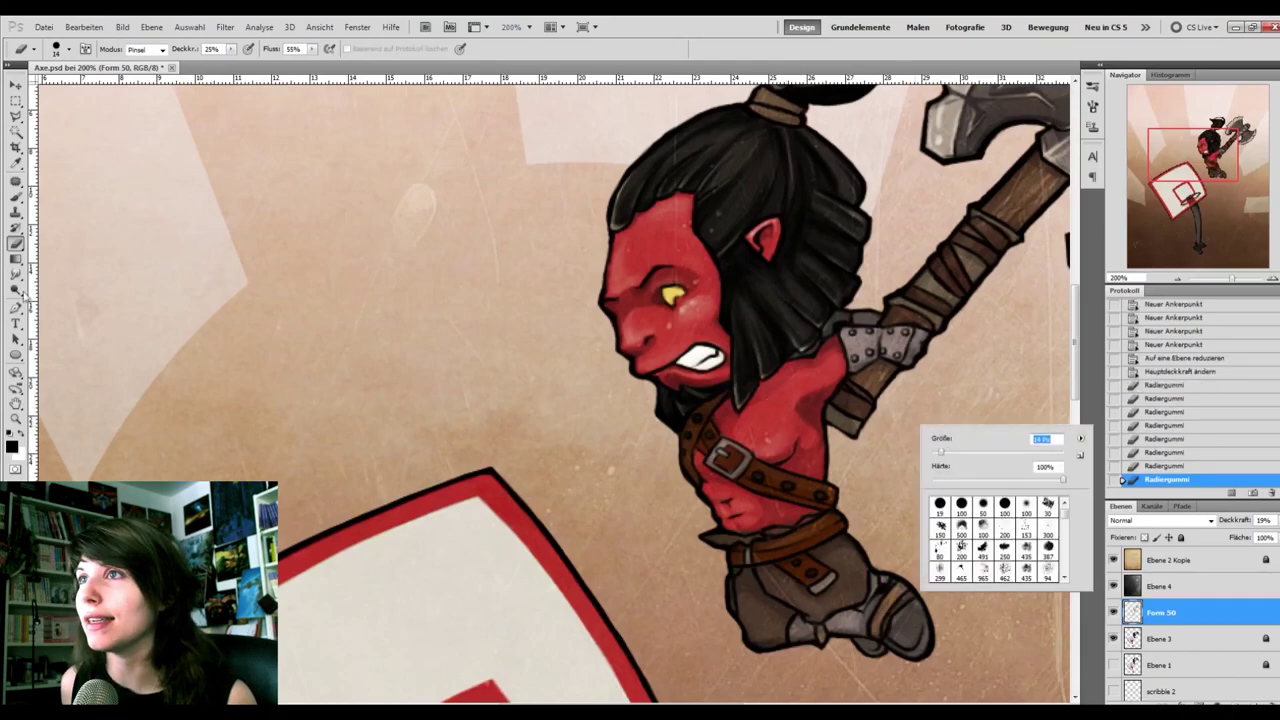
key("Escape")
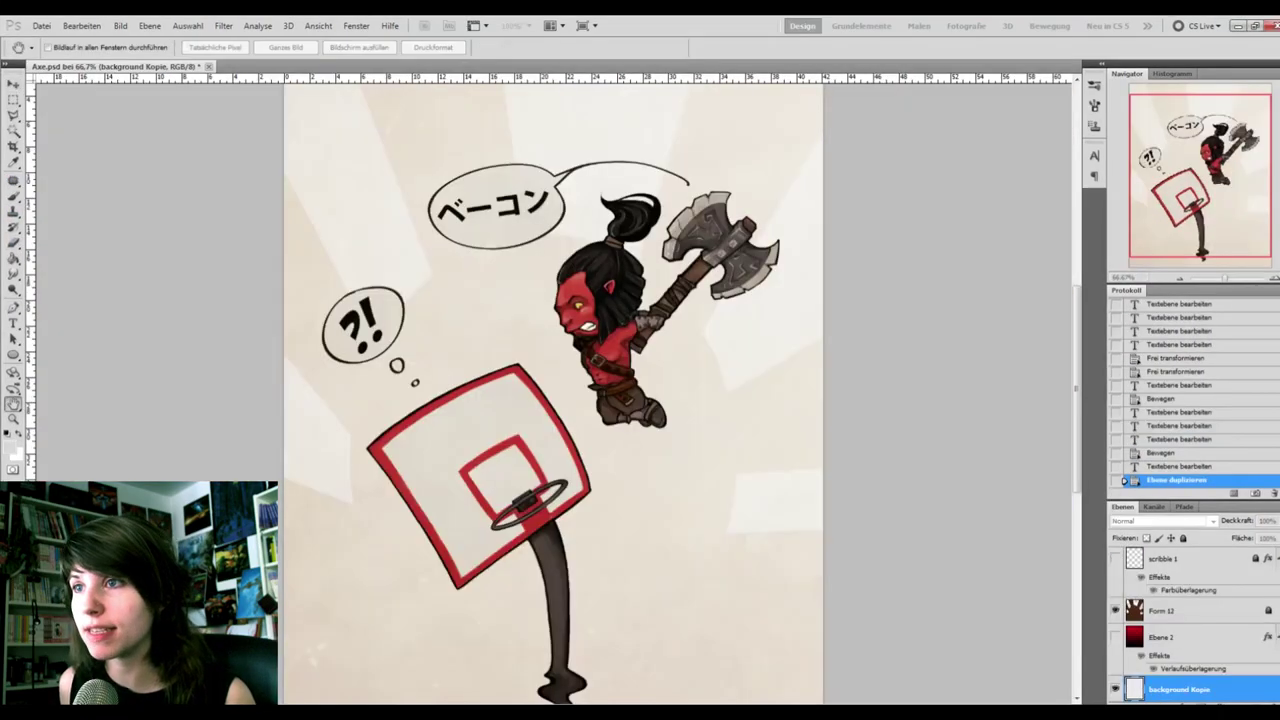
Try an orange-brown to cream gradient overlay on the background copy layer.
left_click(916, 183)
left_click(937, 183)
left_click(959, 183)
left_click(933, 208)
left_click_drag(966, 371, 973, 420)
left_click_drag(1104, 371, 1106, 420)
left_click(1128, 167)
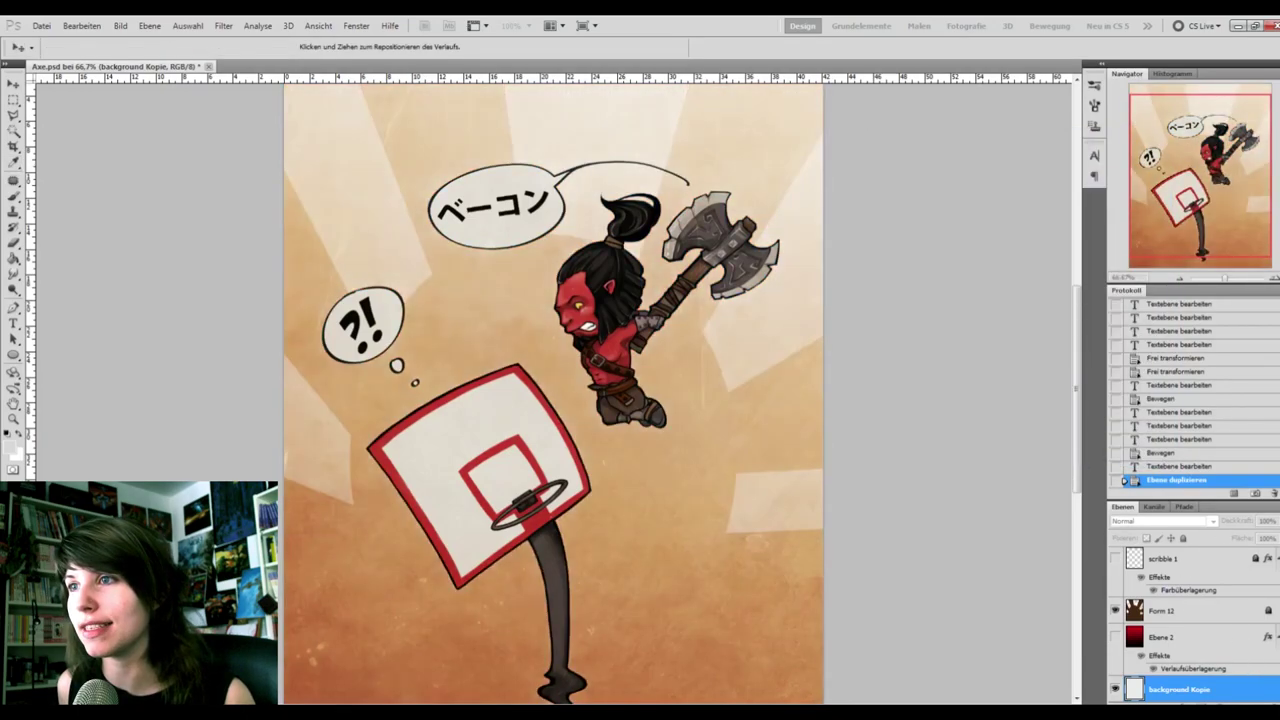
scroll(553, 390, "down", 3)
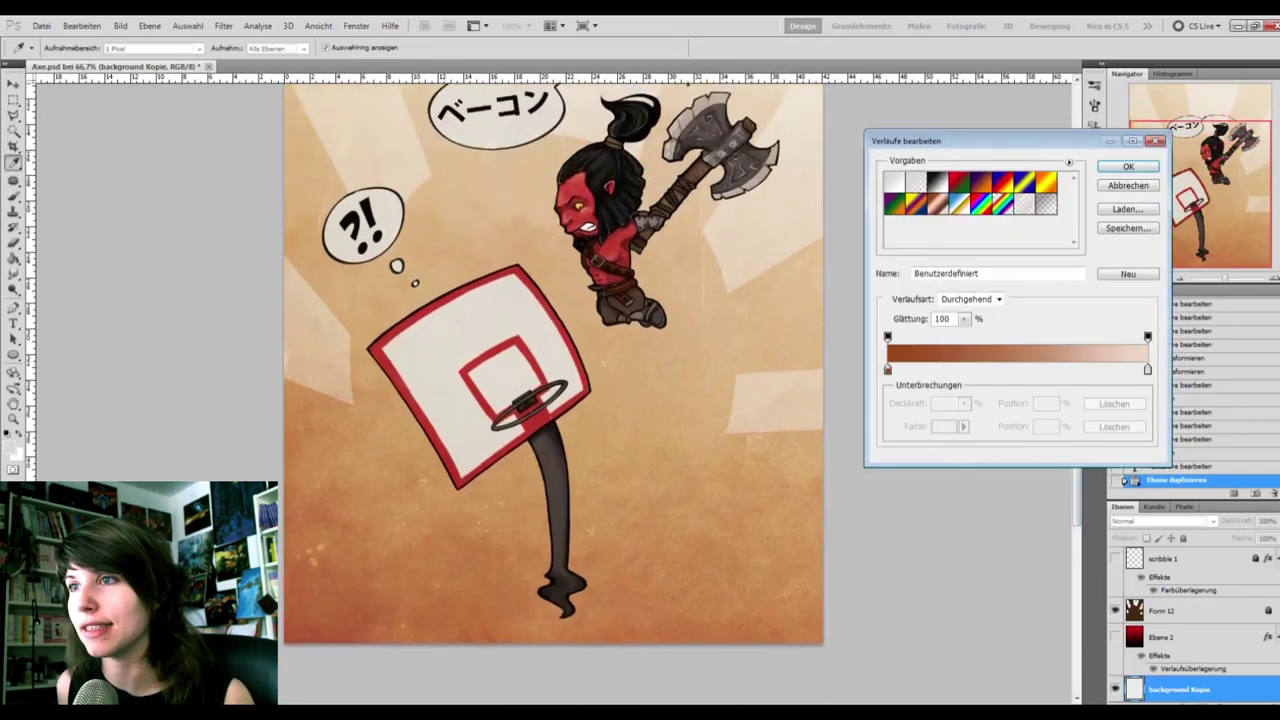
Try a dark brown sampled from the character's trousers as the gradient's end colour, and hide the background copy layer.
double_click(1146, 366)
left_click(545, 437)
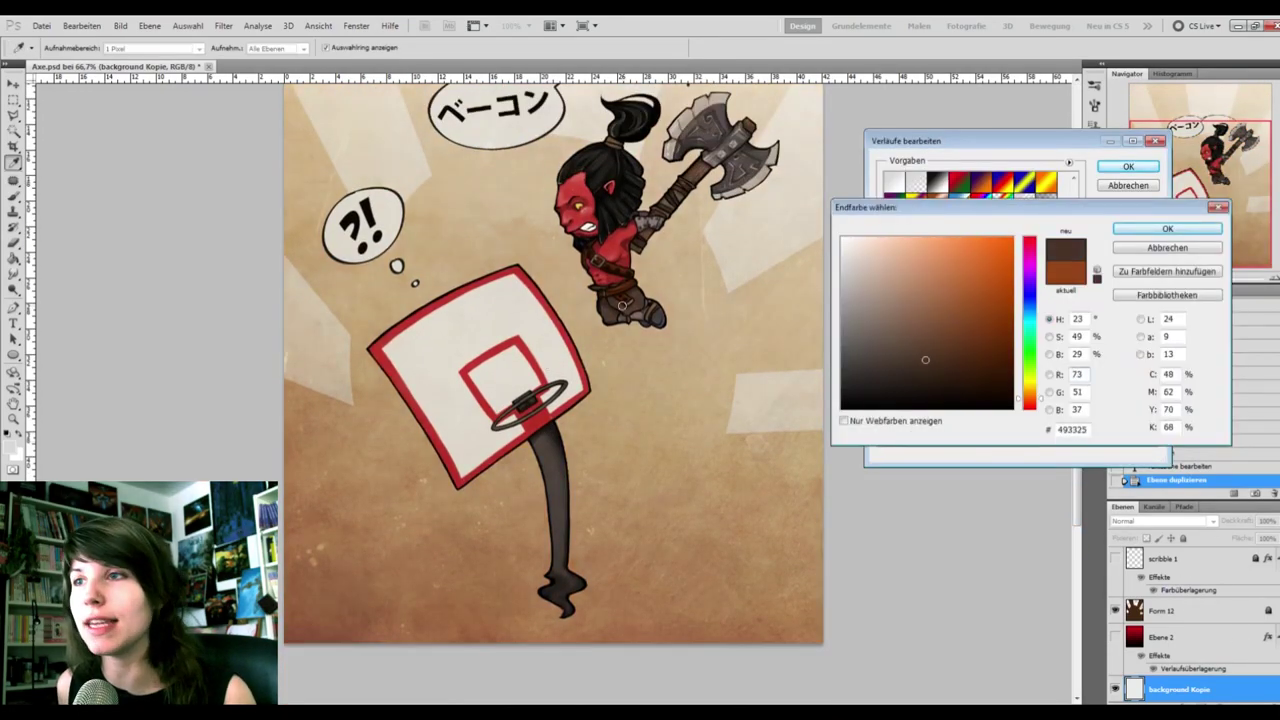
left_click(611, 240)
left_click(618, 290)
left_click(620, 308)
left_click(1150, 229)
left_click(1110, 170)
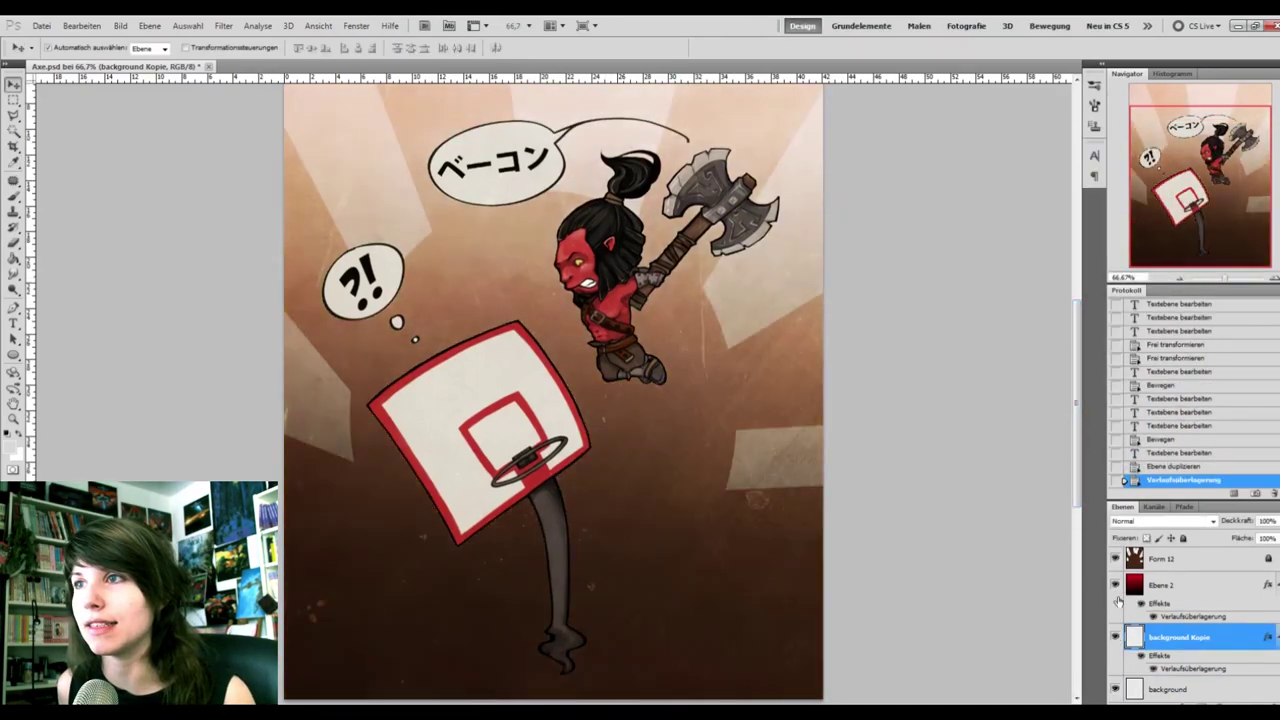
left_click(1115, 636)
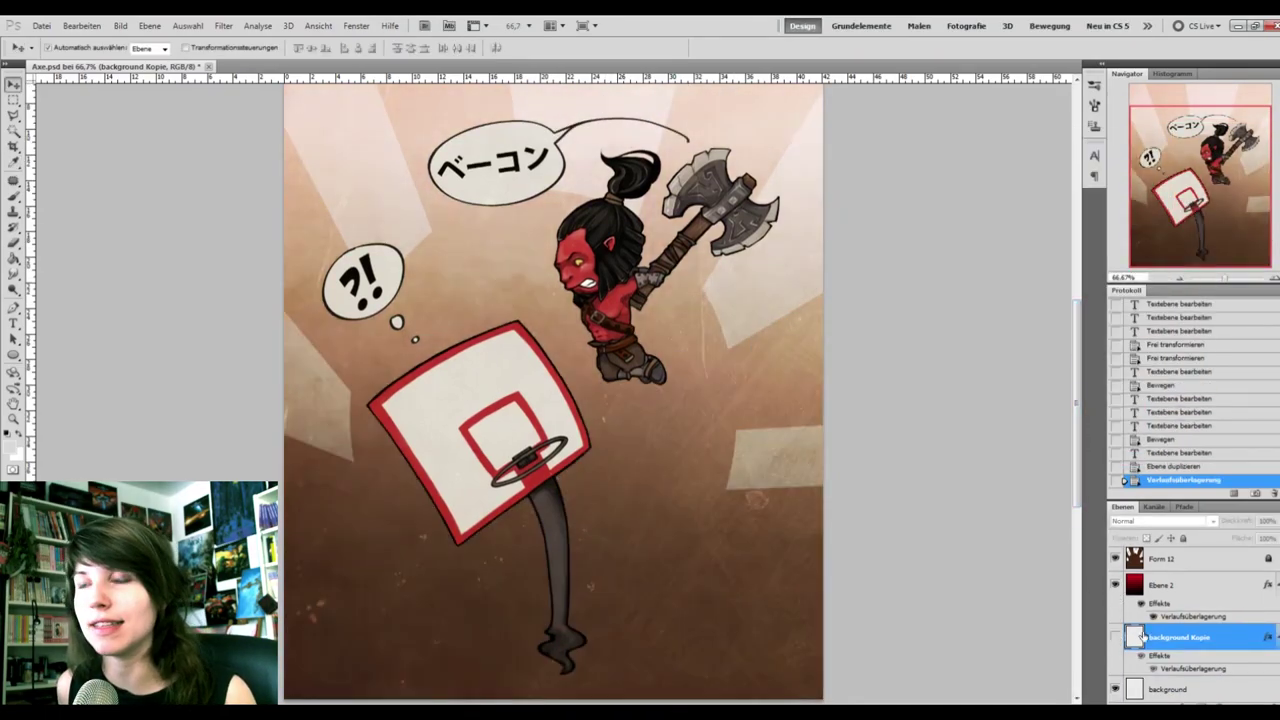
Merge the shadows layer with the painted artwork layer.
scroll(1136, 612, "up", 5)
left_click(1203, 614)
scroll(1203, 614, "up", 1)
left_click(1190, 612, "shift")
key("ctrl+e")
scroll(1186, 646, "up", 3)
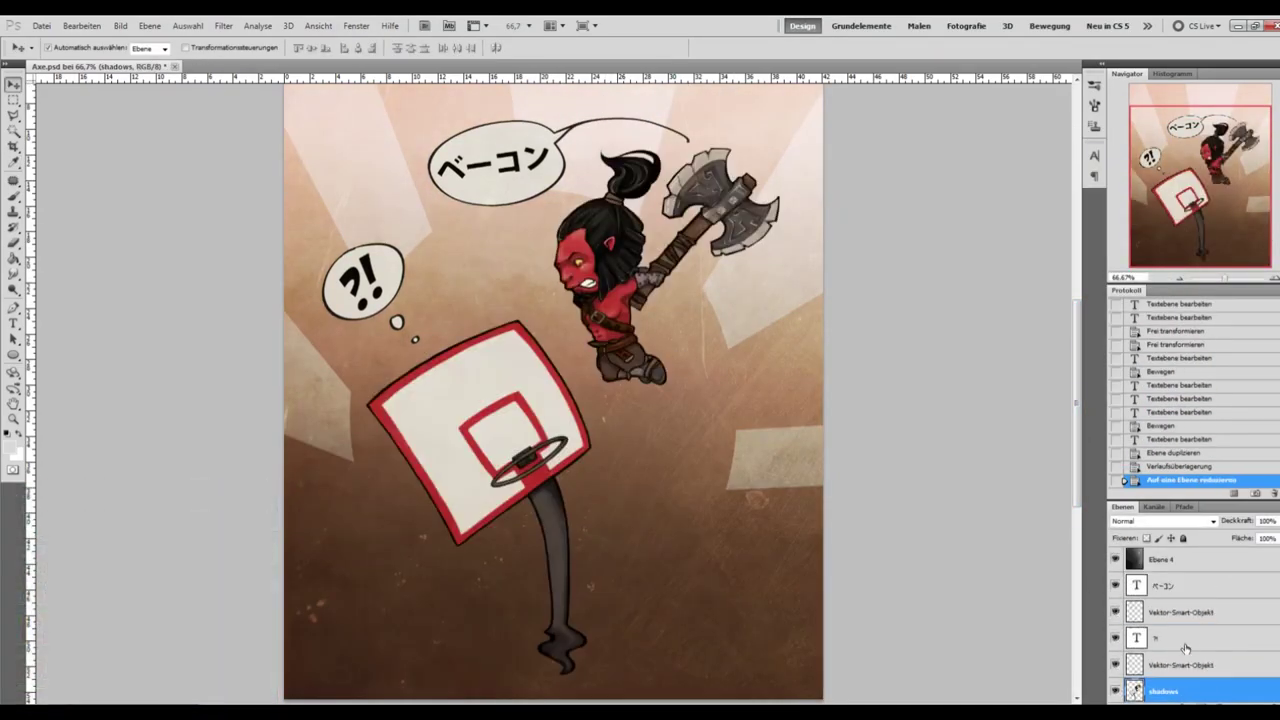
Merge both speech bubble smart objects with the shadows layer and move the result below the two text layers.
left_click(1188, 612)
left_click(1192, 664, "ctrl")
scroll(1194, 668, "down", 1)
left_click(1194, 669, "ctrl")
key("ctrl+e")
scroll(1171, 683, "up", 2)
left_click_drag(1172, 667, 1178, 628)
Add a Stroke effect to the merged artwork layer, using an off-white sampled from the canvas.
double_click(1248, 671)
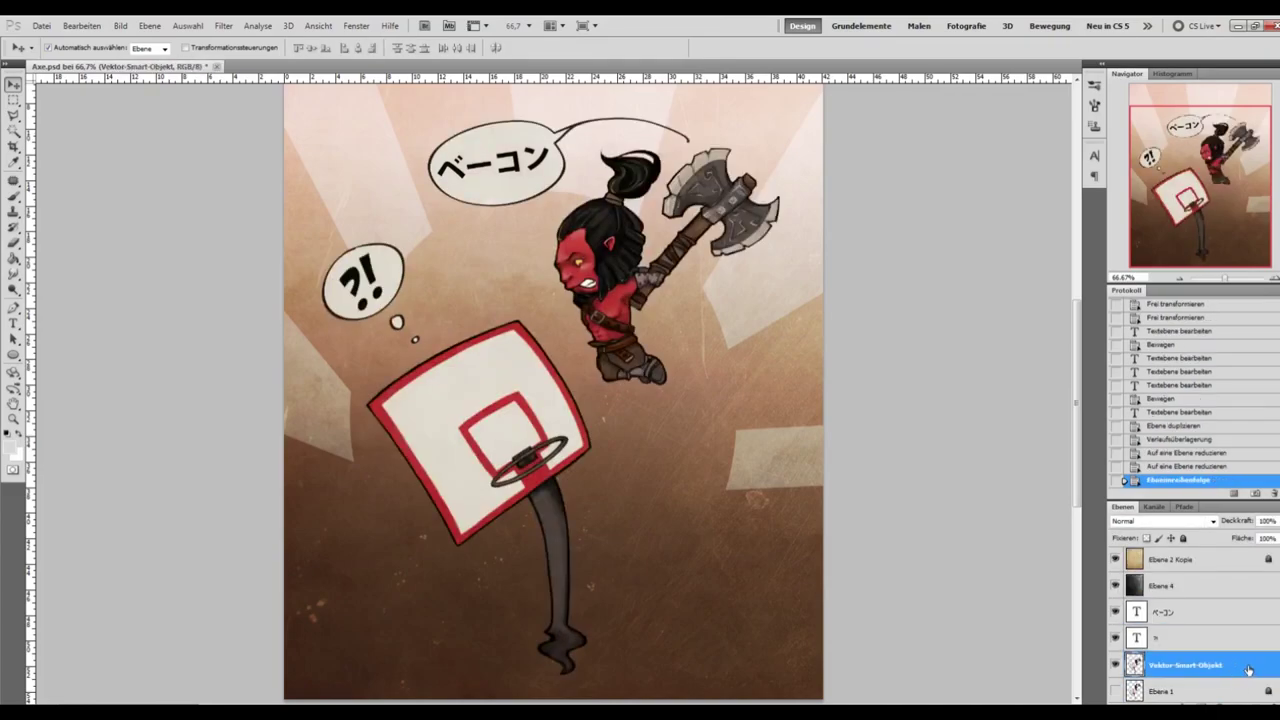
left_click(484, 198)
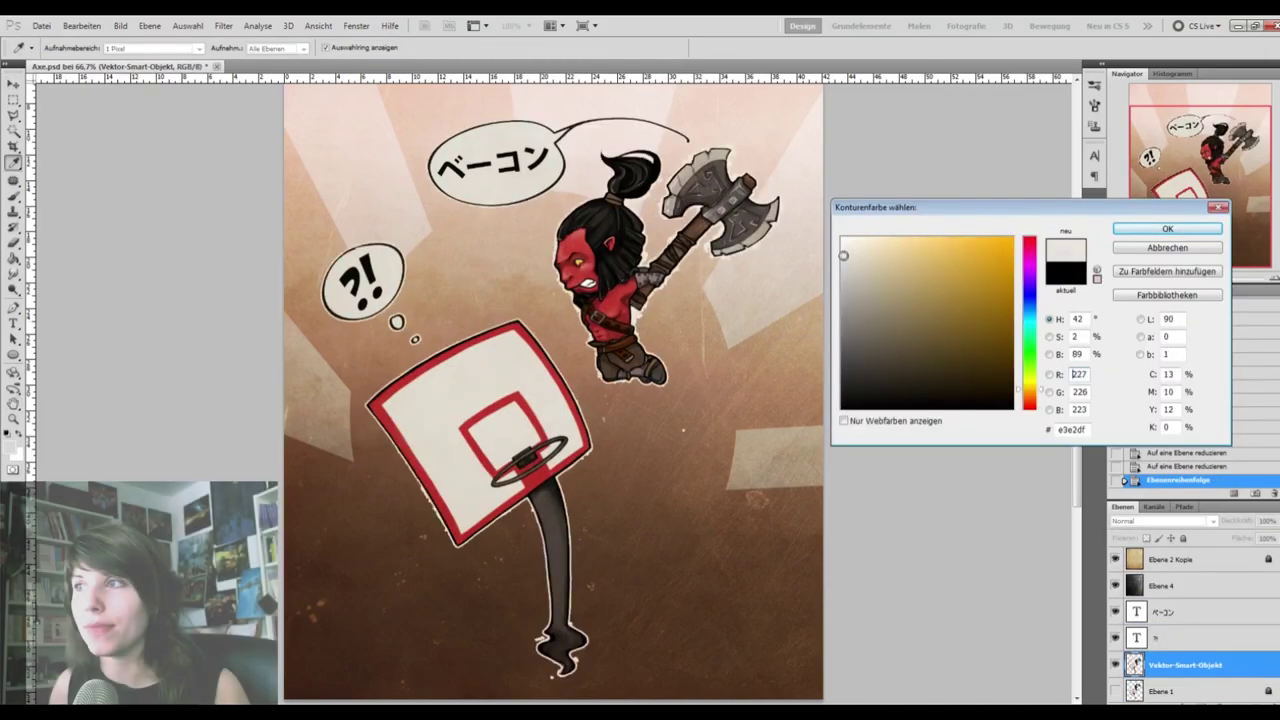
left_click(582, 140)
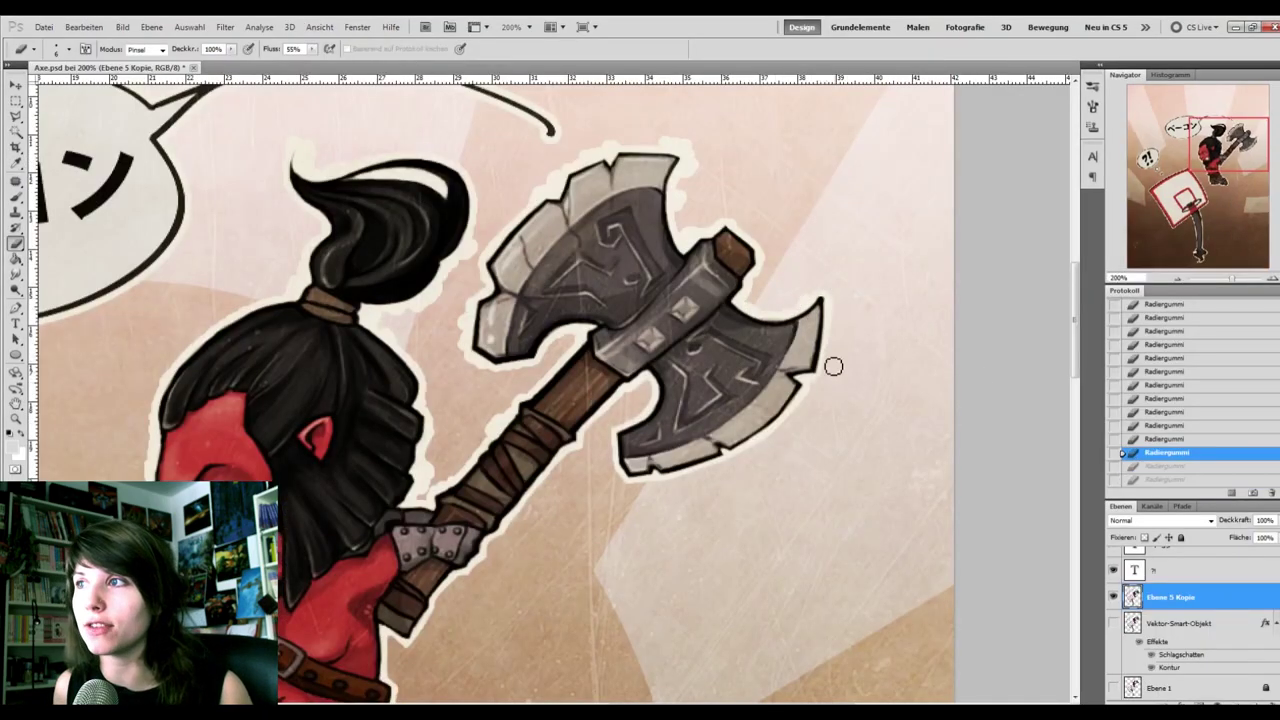
Trim the rough off-white outline around the outer edges of both axe blades with the Eraser.
mouse_move(833, 366)
left_mouse_down()
mouse_move(782, 309)
mouse_move(819, 291)
left_mouse_up()
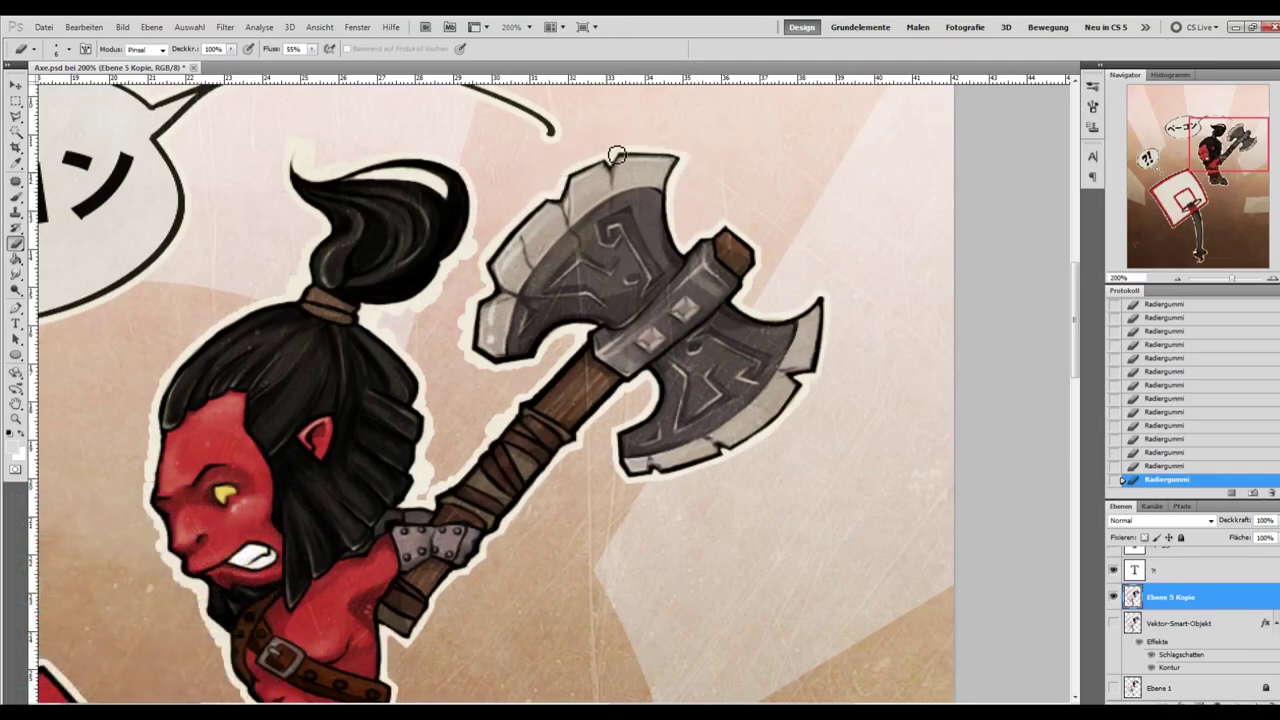
scroll(455, 306, "down", 1)
left_click(455, 306, "alt")
key("Return")
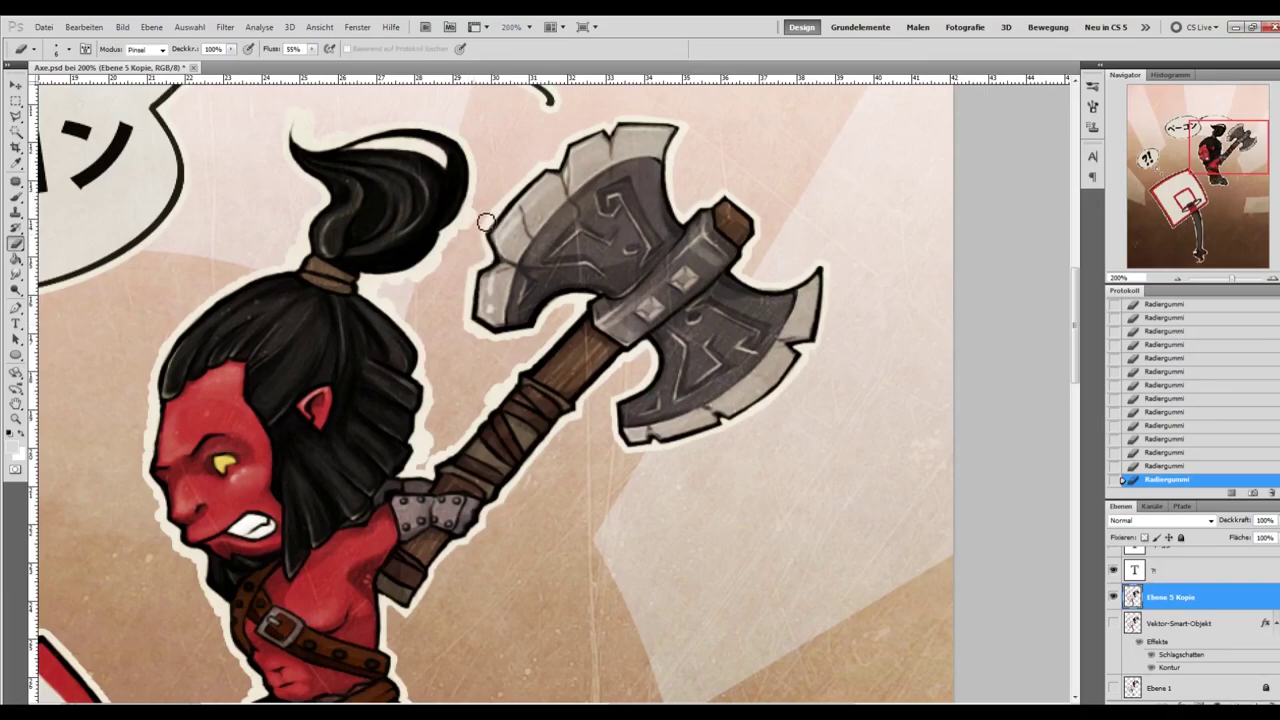
Examine the off-white outline around the figure, the axe, the speech bubbles and the backboard for remaining rough spots.
scroll(498, 334, "down", 1)
scroll(553, 312, "up", 1)
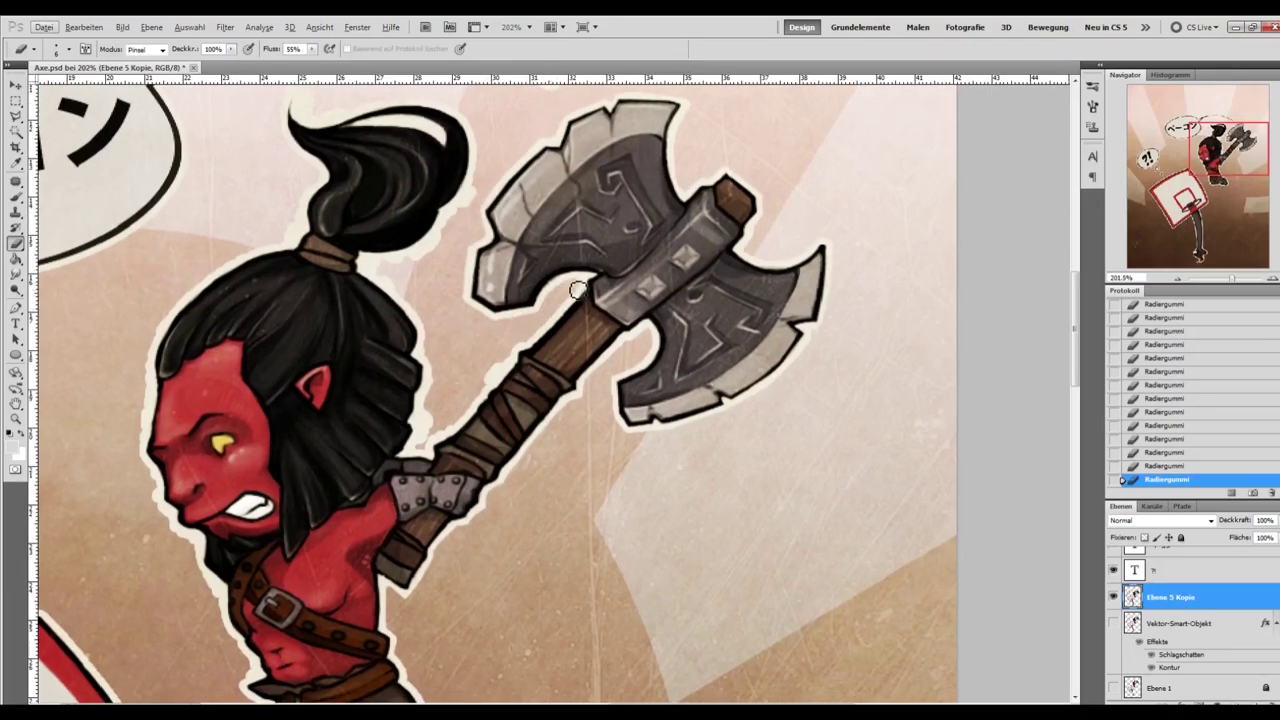
scroll(521, 331, "up", 1)
scroll(423, 357, "down", 3)
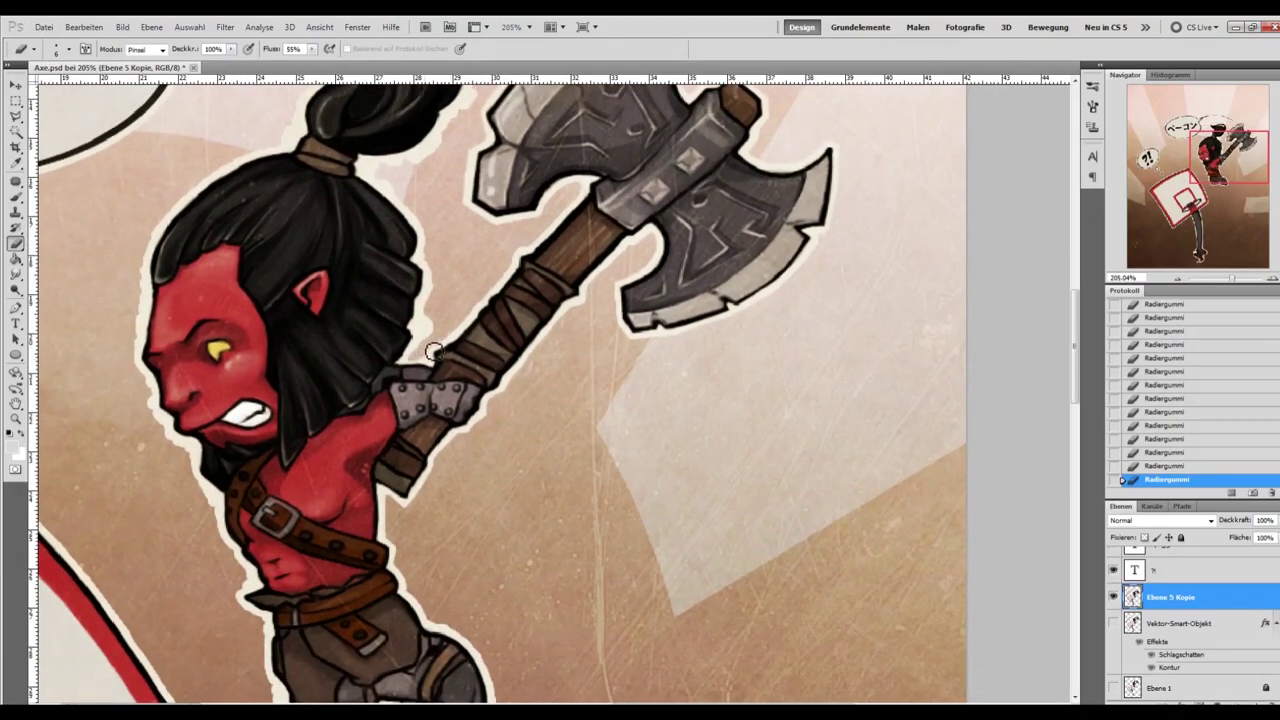
scroll(450, 311, "up", 1)
left_click(1178, 281)
left_click(1178, 281)
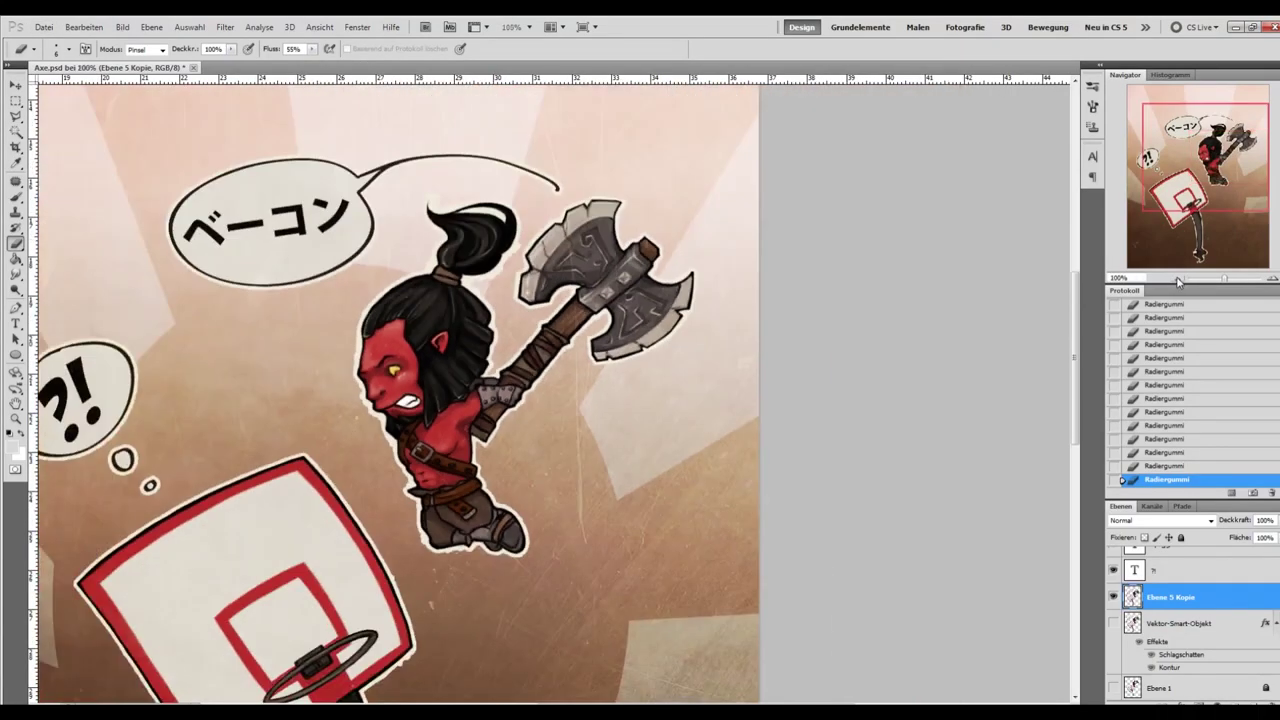
scroll(940, 411, "down", 5)
scroll(960, 375, "up", 5)
left_click(1178, 281)
mouse_move(1076, 301)
left_mouse_down()
mouse_move(1084, 351)
mouse_move(1080, 303)
left_mouse_up()
left_click(1272, 279)
left_click(1272, 279)
left_click(1185, 188)
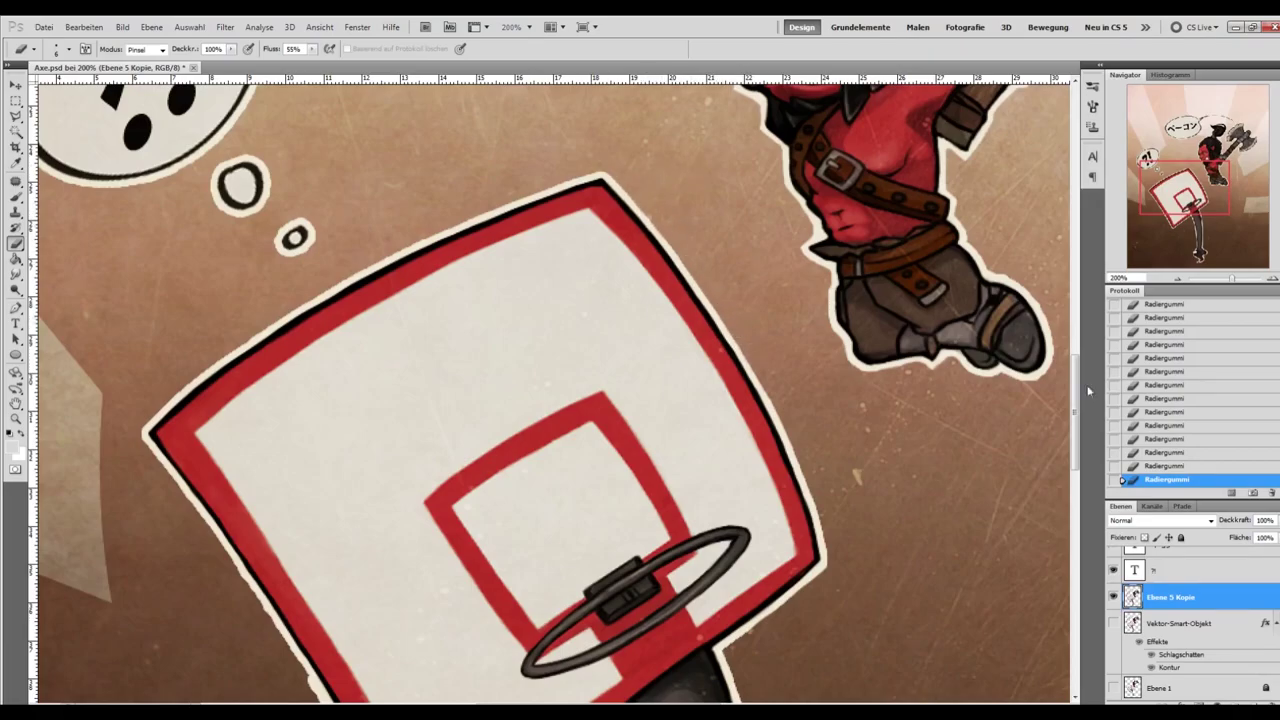
scroll(644, 420, "down", 5)
scroll(640, 413, "left", 2)
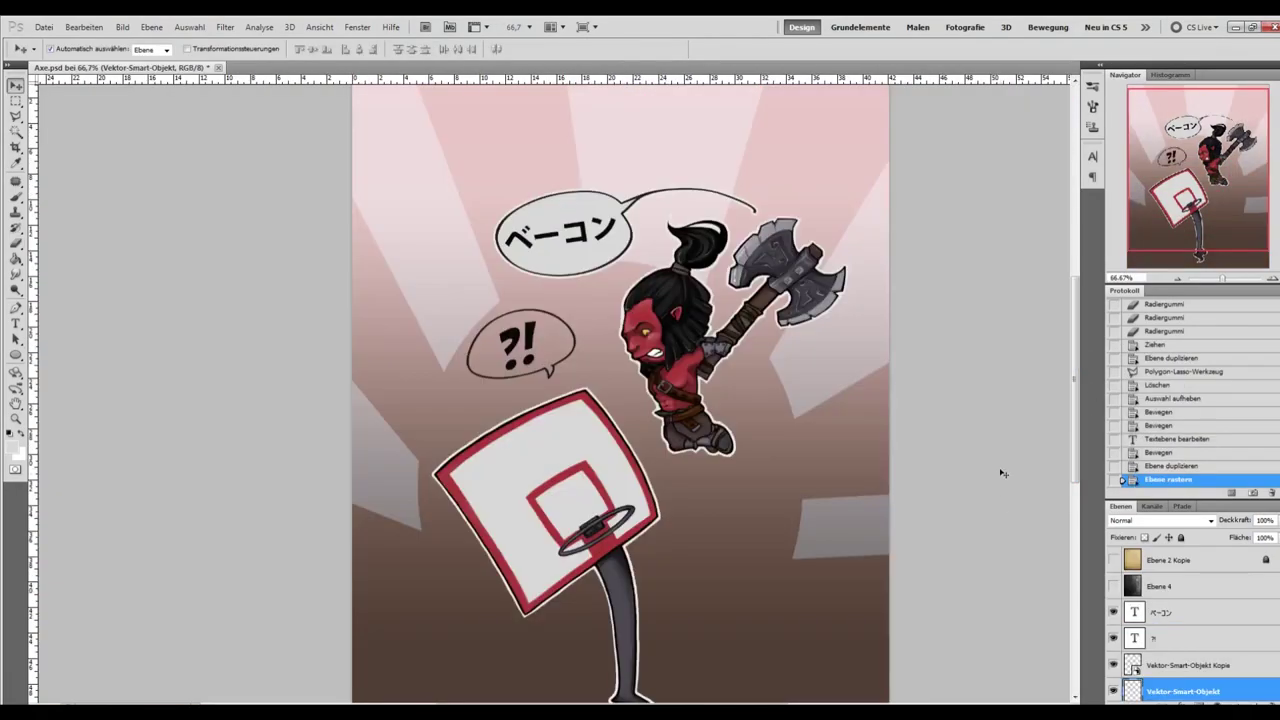
Fill the rasterized ?! bubble with a light off-white and merge it with its smart object copy.
scroll(1198, 645, "down", 1)
left_click(1250, 615, "shift")
key("ctrl+e")
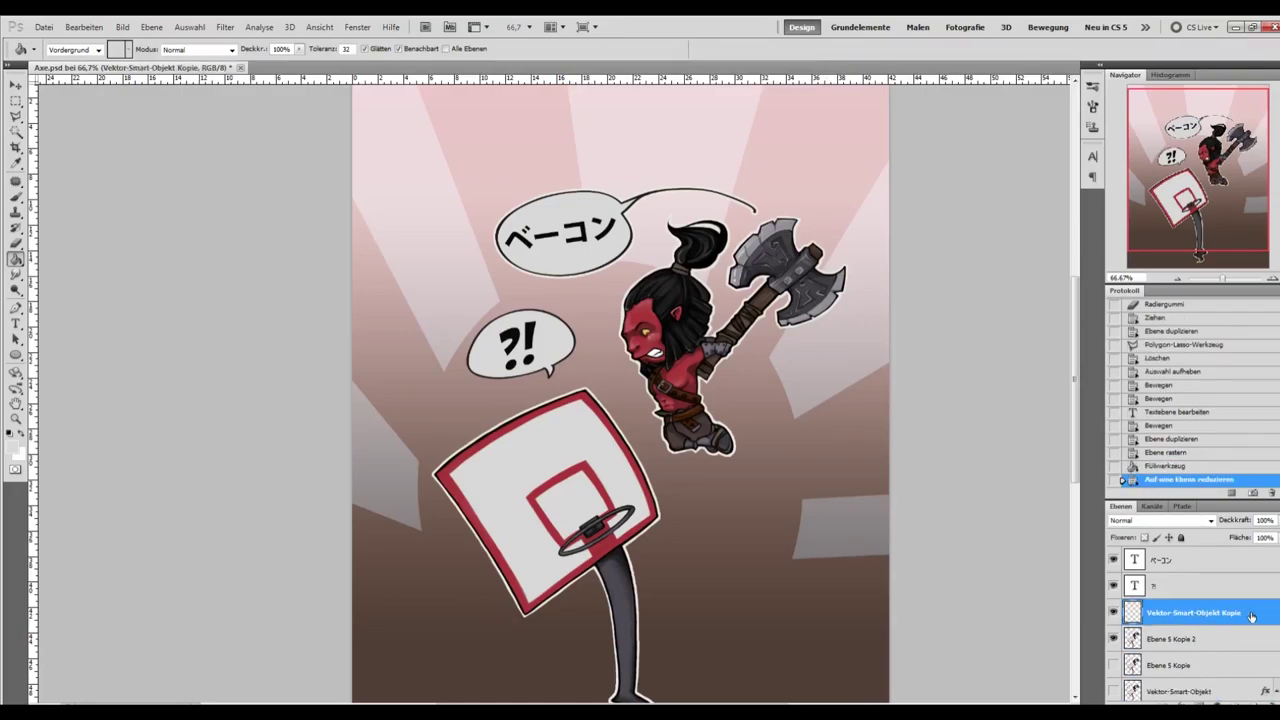
Add an off-white Stroke effect to the merged ?! bubble layer.
double_click(1251, 617)
left_click(595, 192)
left_click(517, 268)
left_click(1165, 230)
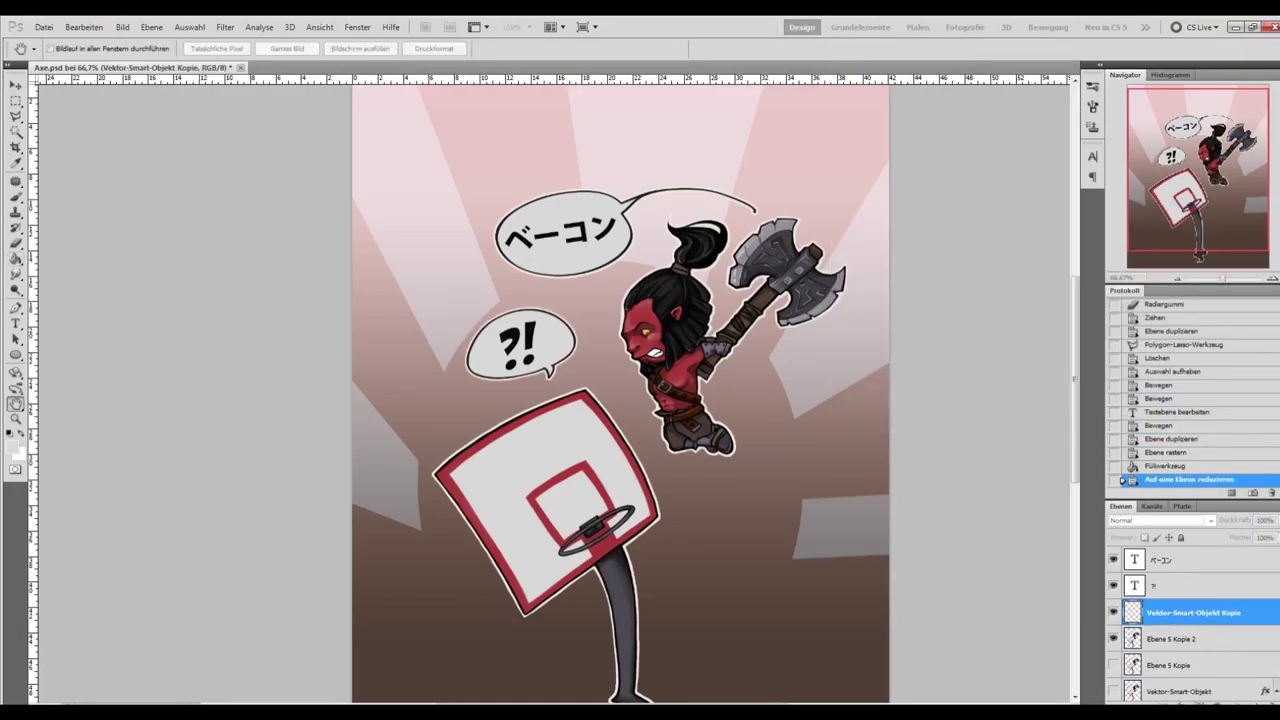
key("Return")
Move the ?! text together with its bubble so that they sit closer beneath the larger speech bubble.
left_click(1172, 589, "shift")
left_click(16, 86)
left_click_drag(523, 348, 499, 327)
key("ctrl+minus")
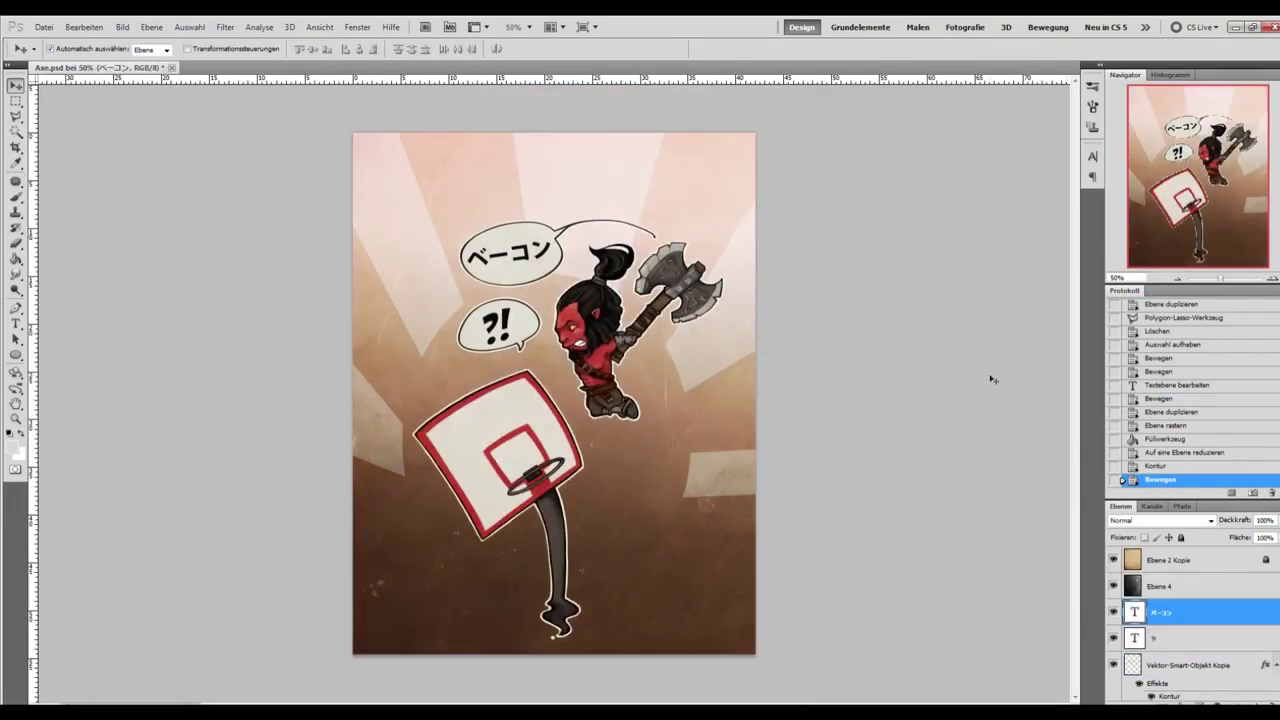
left_click(993, 379)
Draw two small tapered impact marks in black beside the backboard's left corner and fill them with off-white, with both texture overlays hidden.
key("ctrl+plus")
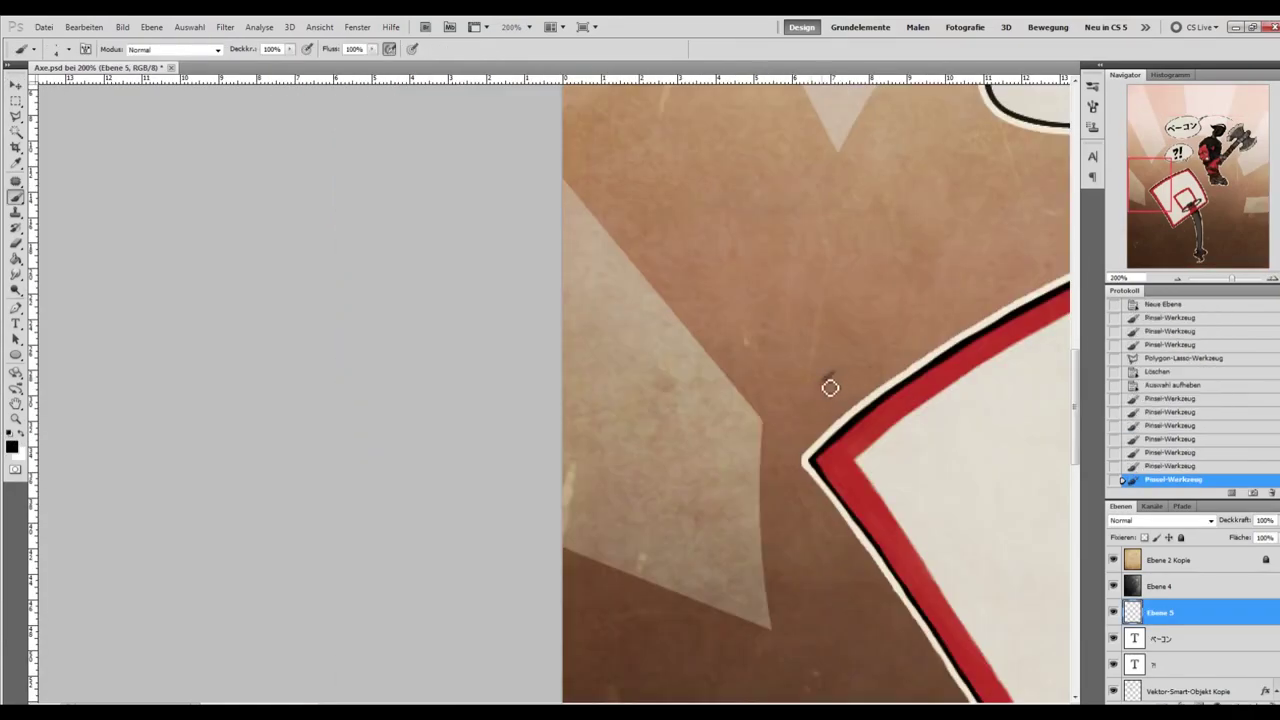
mouse_move(829, 383)
left_mouse_down()
mouse_move(806, 333)
mouse_move(825, 387)
mouse_move(795, 357)
mouse_move(824, 381)
mouse_move(763, 387)
mouse_move(802, 417)
left_mouse_up()
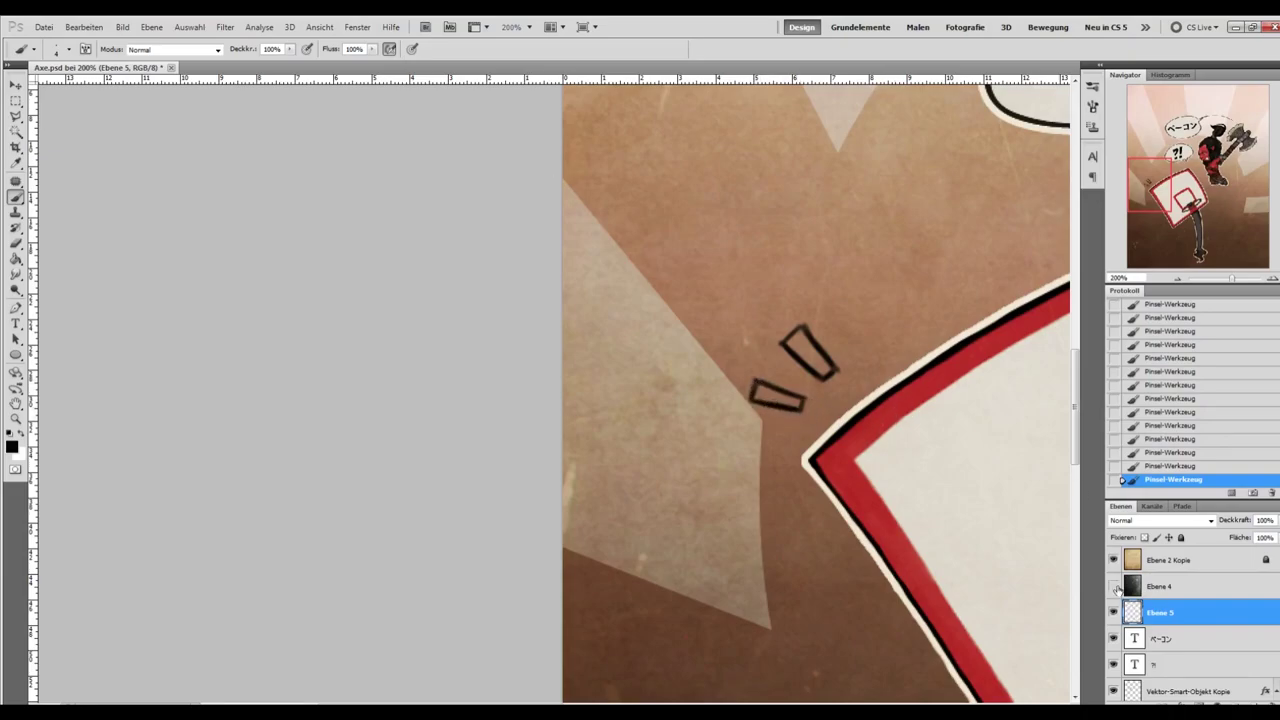
left_click_drag(1115, 588, 1113, 560)
key("x")
left_click_drag(800, 345, 820, 372)
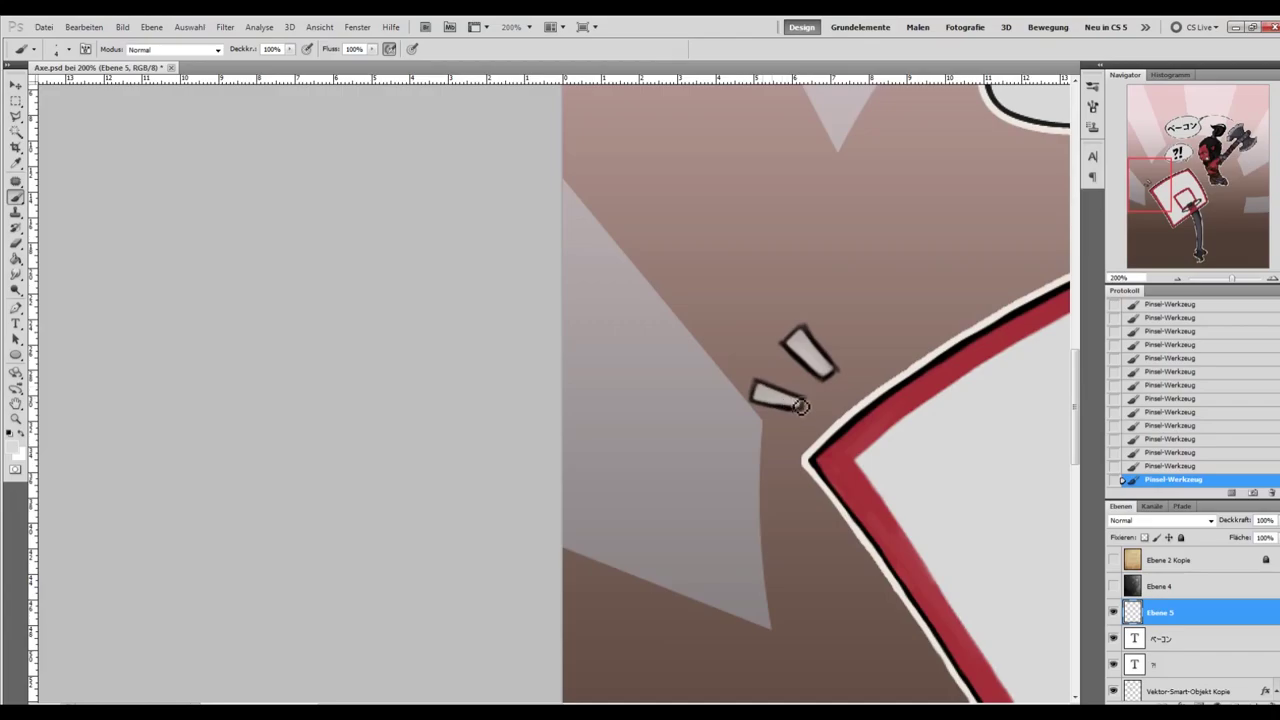
Trim the rough ends of the lower impact mark with the Eraser.
left_click(16, 243)
right_click(797, 269)
left_click(754, 394)
left_click_drag(754, 394, 750, 405)
left_click_drag(810, 396, 805, 412)
left_click_drag(752, 379, 761, 382)
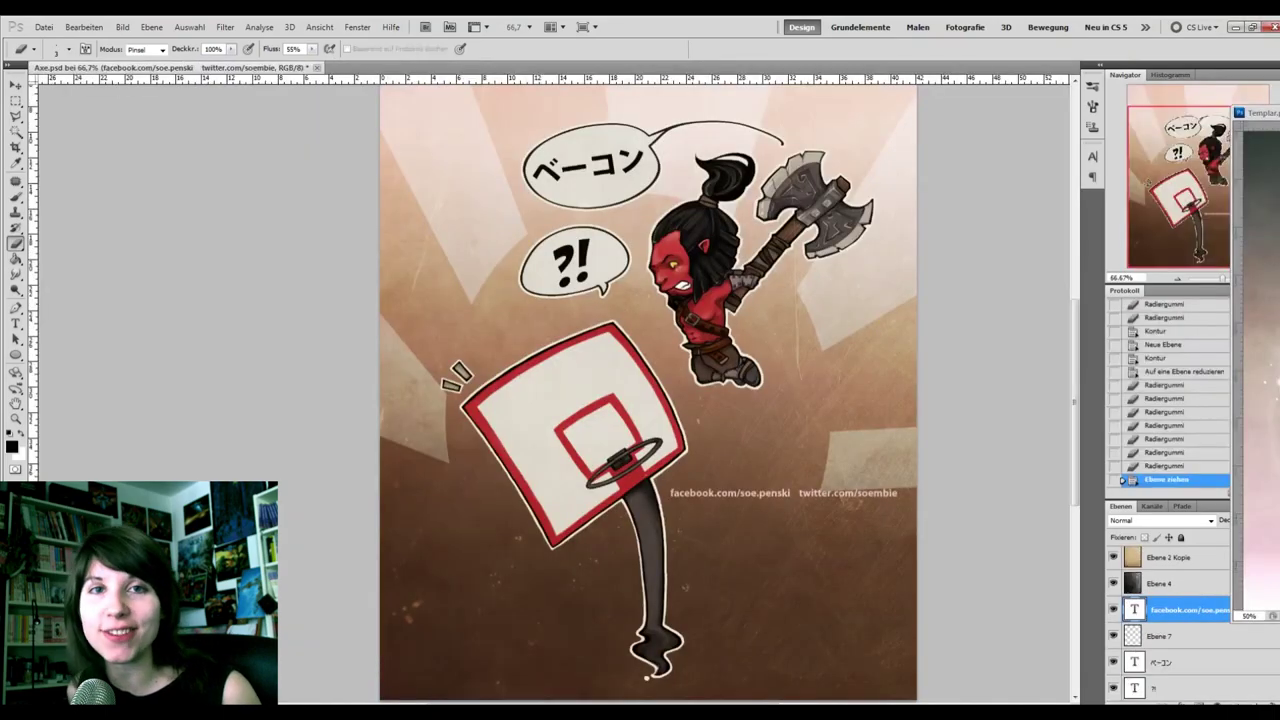
Recolour the social media links text with an off-white sampled from the backboard.
double_click(1133, 611)
left_click(447, 49)
left_click(600, 375)
left_click(652, 570)
left_click(704, 305)
left_click(636, 476)
left_click(655, 591)
left_click(673, 265)
left_click(600, 375)
left_click(1165, 229)
Move the social media links text down and left to the bottom edge of the canvas.
left_click(17, 86)
key("shift+Down")
key("shift+Down")
key("shift+Down")
key("shift+Down")
key("shift+Down")
key("shift+Down")
key("shift+Down")
key("shift+Down")
key("shift+Down")
key("shift+Down")
key("shift+Down")
key("shift+Down")
key("shift+Down")
key("shift+Down")
key("shift+Down")
key("shift+Down")
key("shift+Down")
key("shift+Down")
key("shift+Down")
key("shift+Down")
key("shift+Left")
key("shift+Left")
key("shift+Left")
key("shift+Left")
key("shift+Left")
key("shift+Left")
key("shift+Left")
key("shift+Left")
key("shift+Left")
key("shift+Left")
key("shift+Left")
key("shift+Left")
key("shift+Left")
key("shift+Left")
key("shift+Left")
key("shift+Left")
key("shift+Left")
key("shift+Left")
key("shift+Left")
key("shift+Left")
key("shift+Down")
scroll(648, 400, "down", 1)
Stretch the links text box across the full canvas width so that its text is centred.
double_click(1133, 610)
left_click_drag(408, 668, 382, 668)
left_click_drag(875, 668, 915, 668)
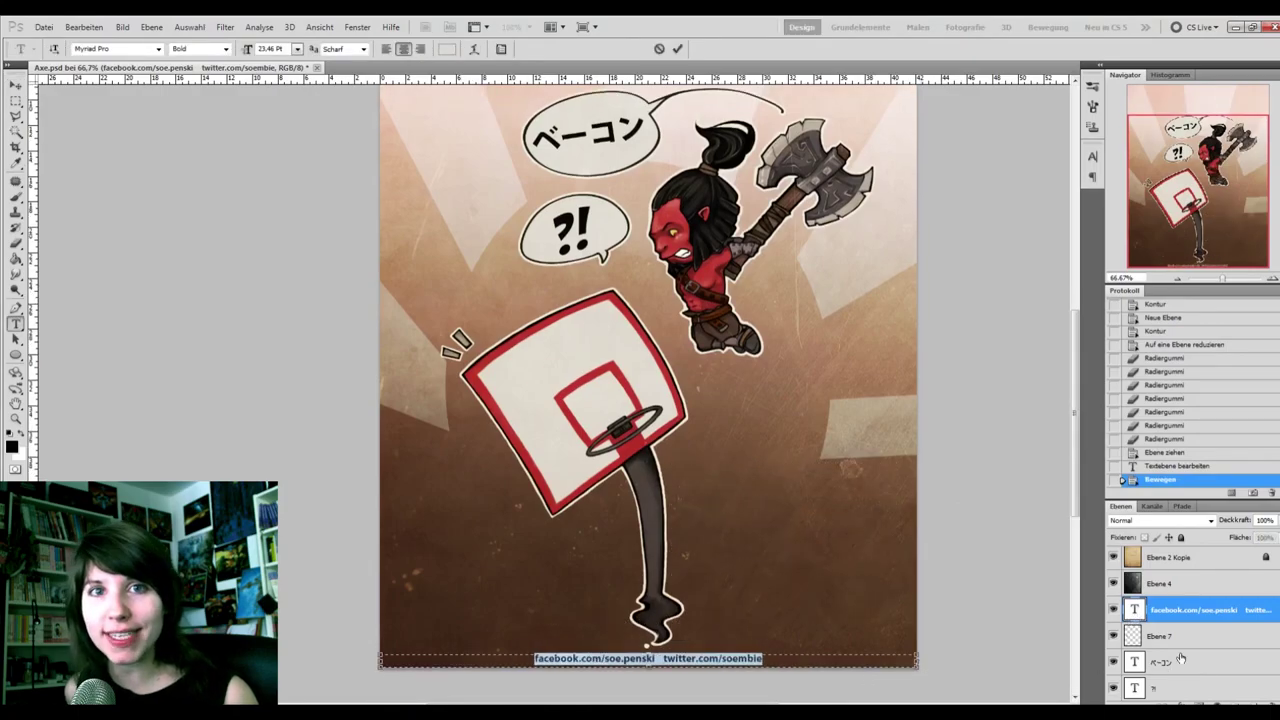
left_click(16, 86)
Create a new layer directly above the layer Ebene 5 Kopie 2.
left_click(1161, 636)
scroll(1063, 377, "up", 1)
scroll(1063, 377, "down", 1)
scroll(1170, 636, "down", 3)
left_click(1170, 640)
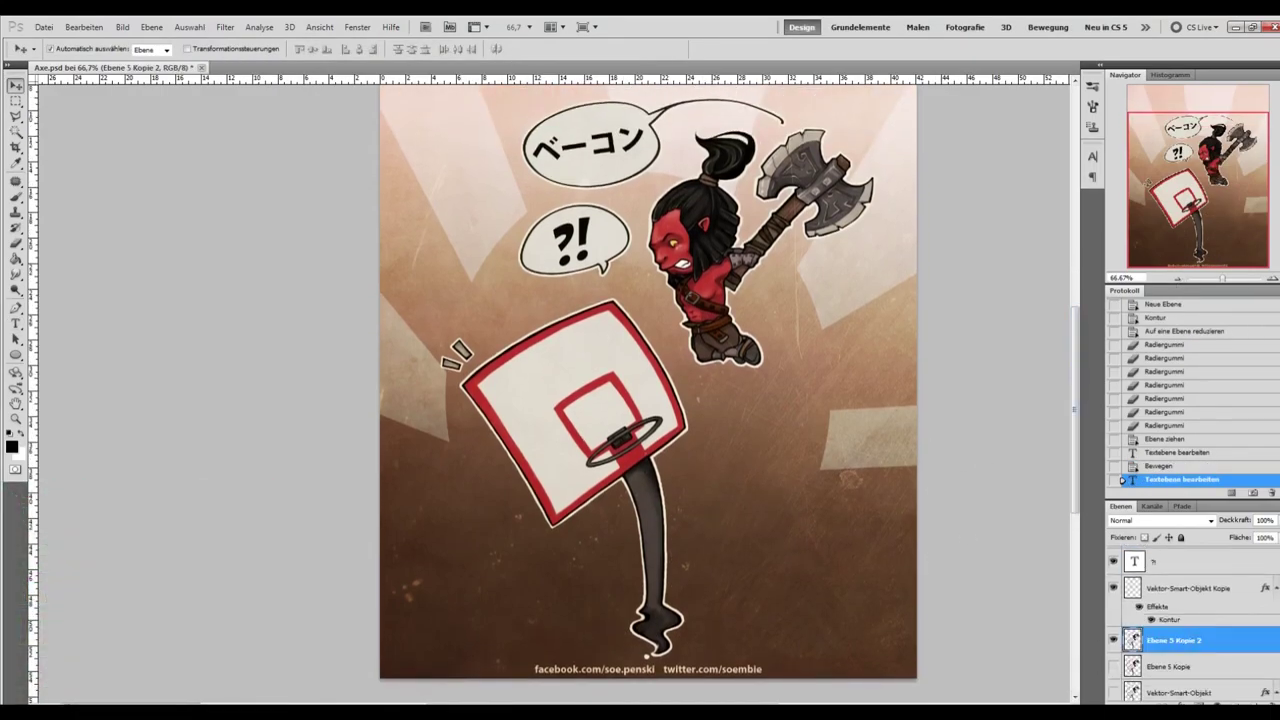
left_click(1254, 704)
Paint tiny white highlights on the metal armguard's rivets with a small brush.
key("ctrl+plus")
key("ctrl+plus")
left_click_drag(570, 130, 360, 518)
key("b")
key("x")
right_click(732, 408)
left_click(726, 405)
left_click(728, 378)
left_click(744, 376)
left_click(733, 399)
Compare the armguard with and without the new rivet highlights by undoing and restoring the last five strokes.
key("ctrl+alt+z")
key("ctrl+alt+z")
key("ctrl+alt+z")
key("ctrl+alt+z")
key("ctrl+alt+z")
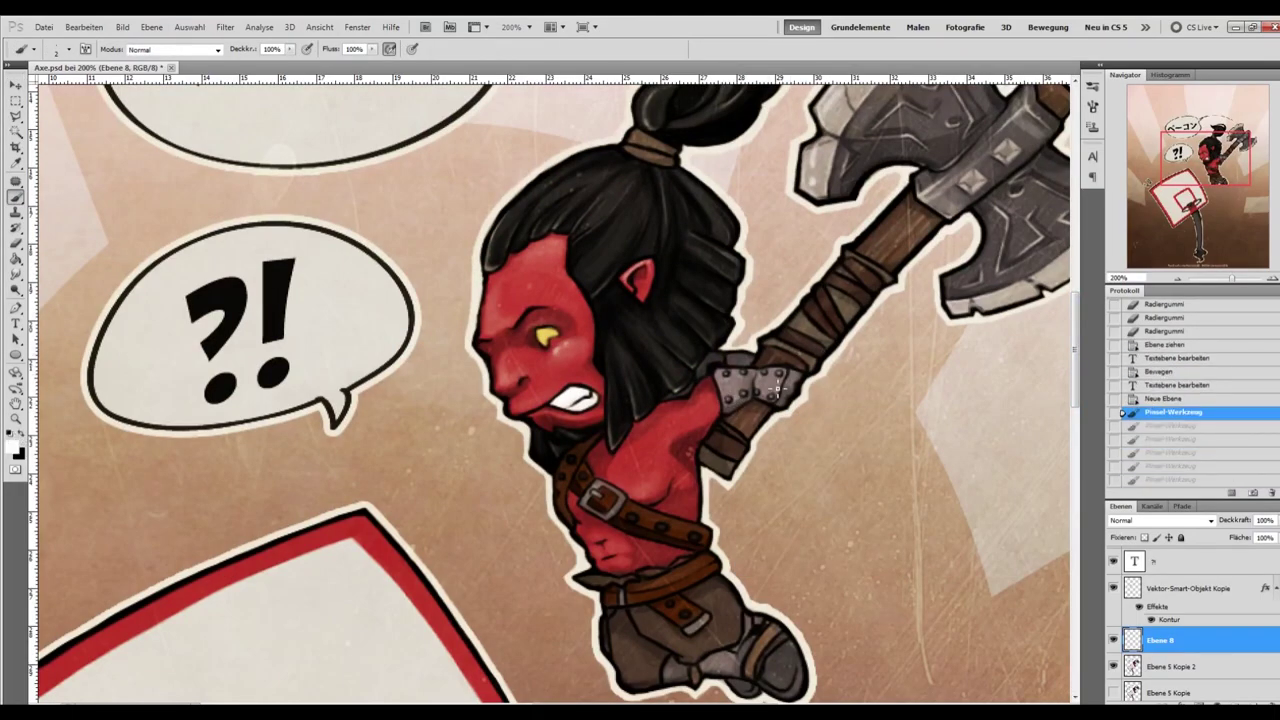
key("ctrl+shift+z")
key("ctrl+shift+z")
key("ctrl+shift+z")
key("ctrl+shift+z")
key("ctrl+shift+z")
Add white highlights to the armguard's upper rivets, the chest strap buckle and the metal tip of the lower belt.
left_click(762, 376)
left_click(744, 373)
left_click(730, 374)
left_click(721, 371)
left_click(594, 497)
left_click(595, 497)
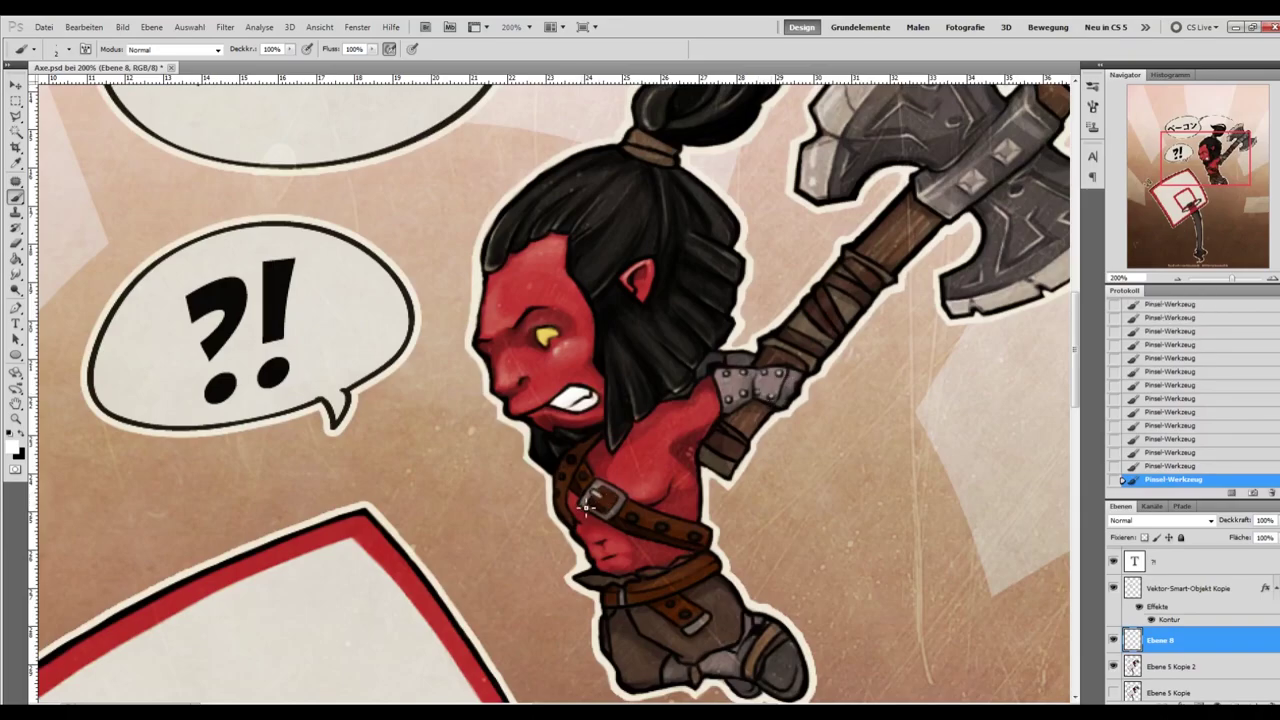
left_click_drag(614, 517, 624, 497)
left_click_drag(688, 629, 703, 621)
Review the whole illustration zoomed out and open the file commands.
left_click(1178, 279)
left_click(1178, 279)
left_click(1272, 279)
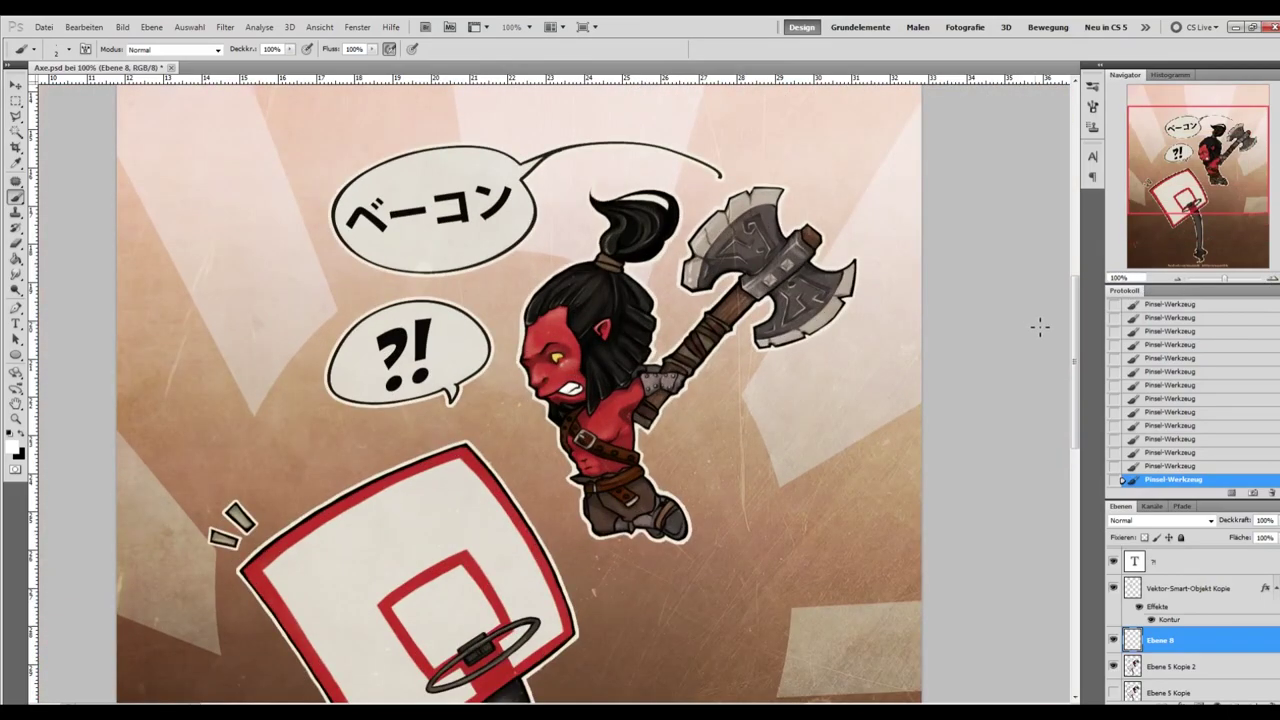
key("ctrl+0")
left_click(44, 27)
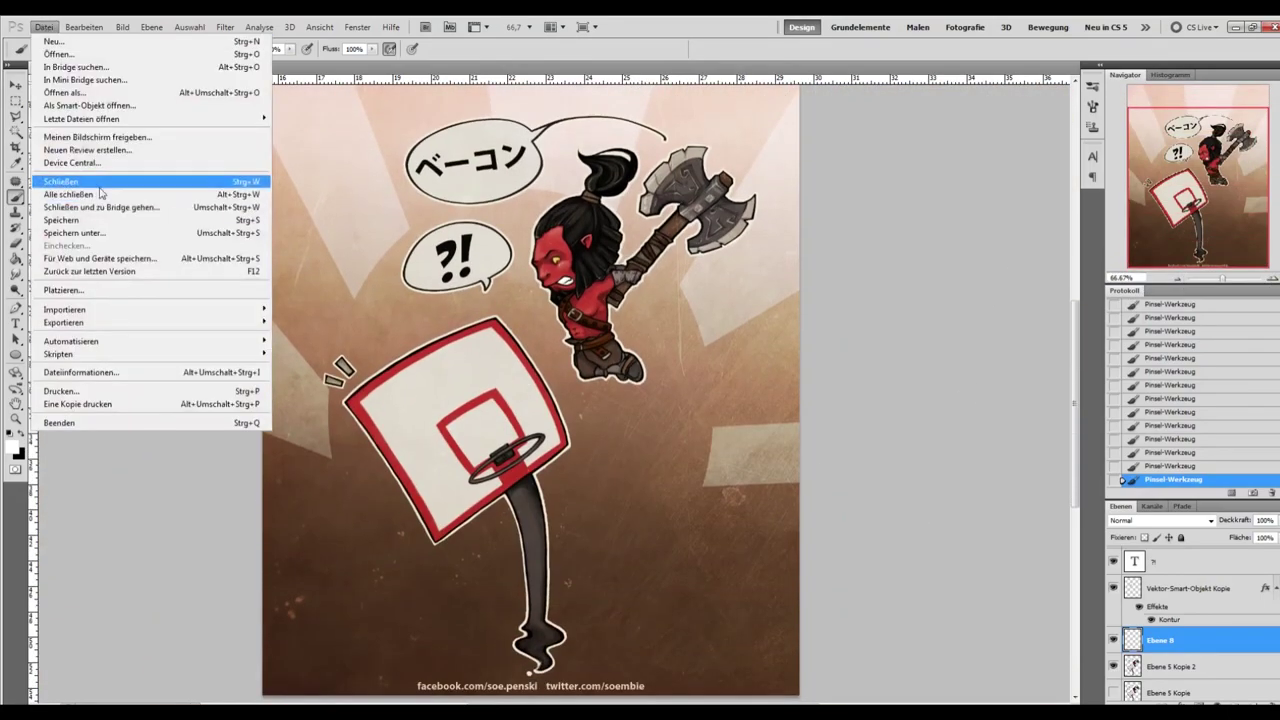